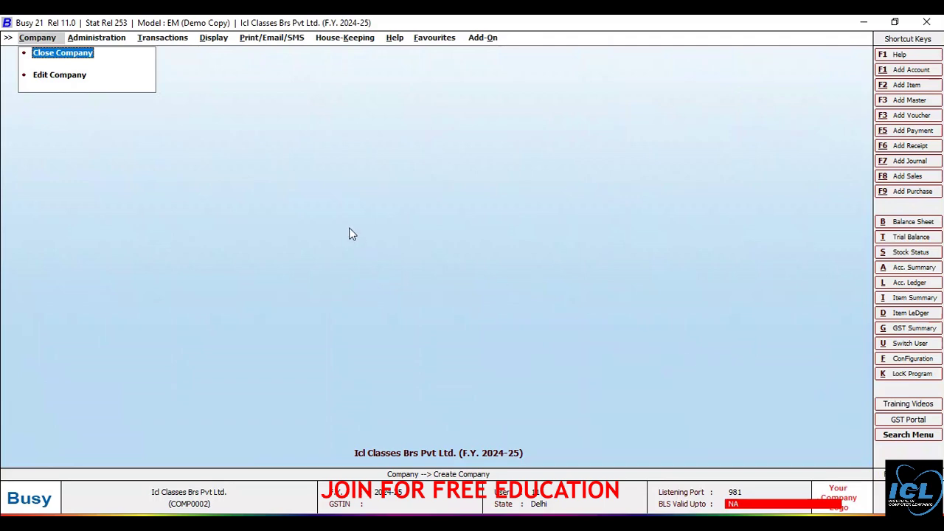
- Open the list of account masters with GST details left out
key(Right)
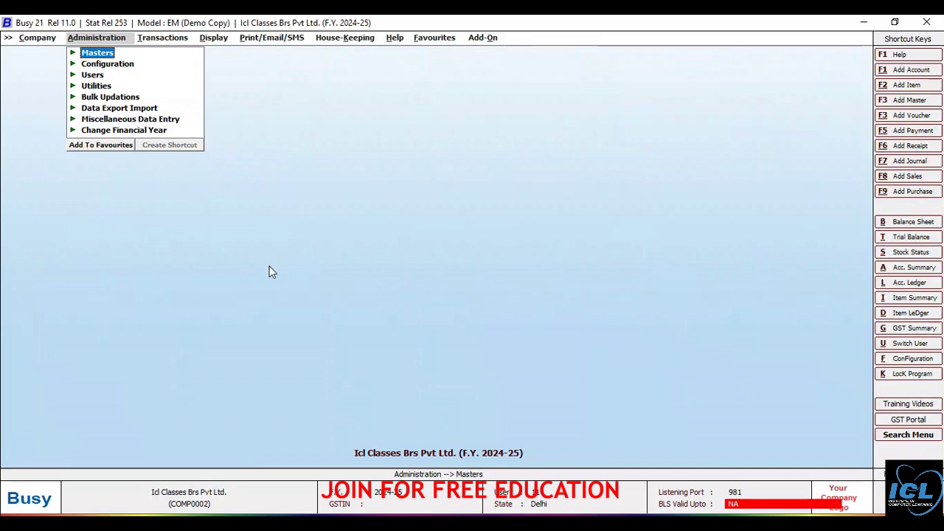
key(Right)
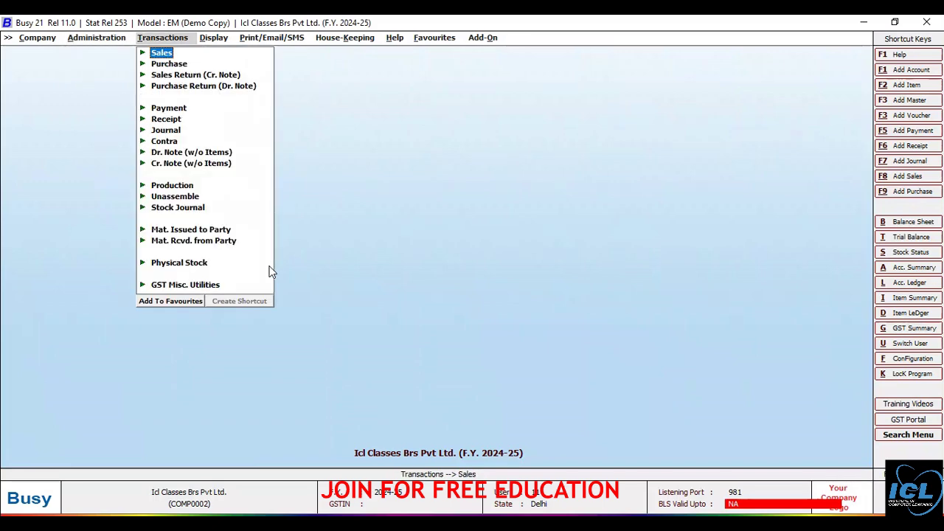
key(Left)
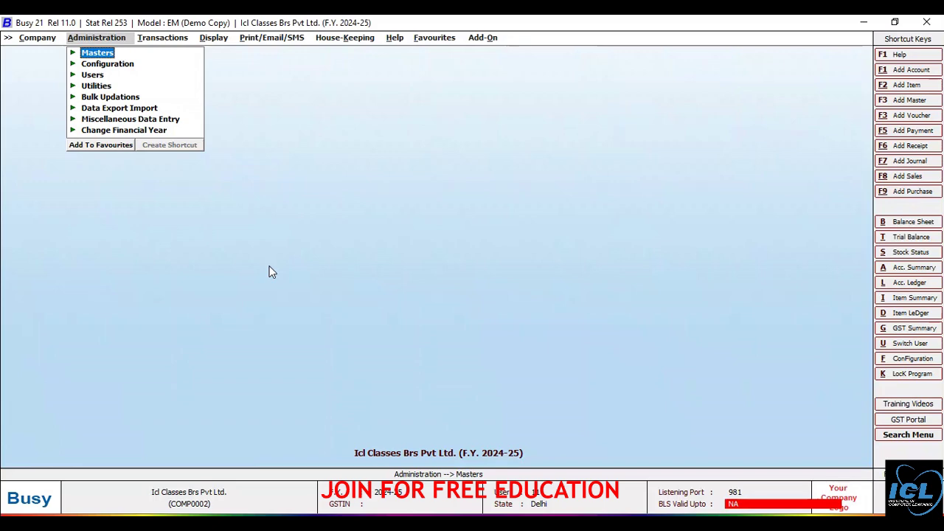
key(Return)
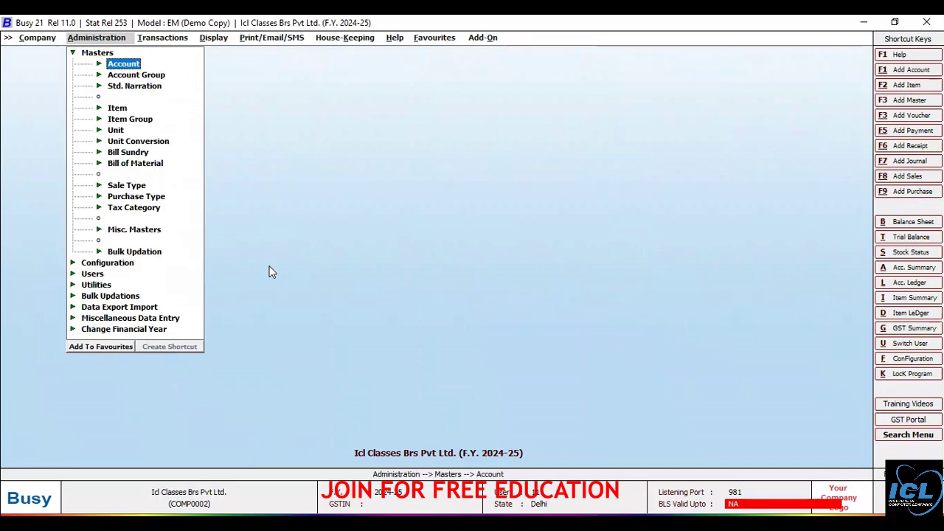
key(Return)
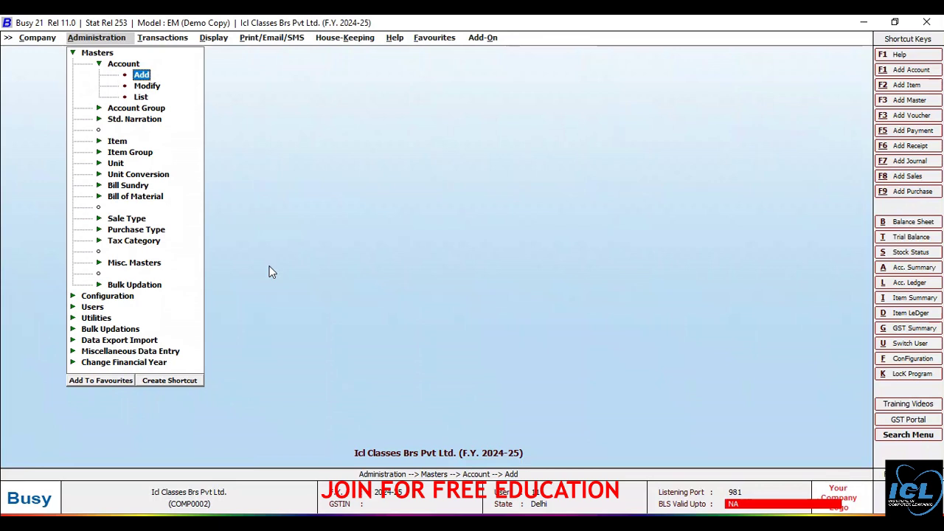
key(Down)
key(Down)
key(Return)
key(Return)
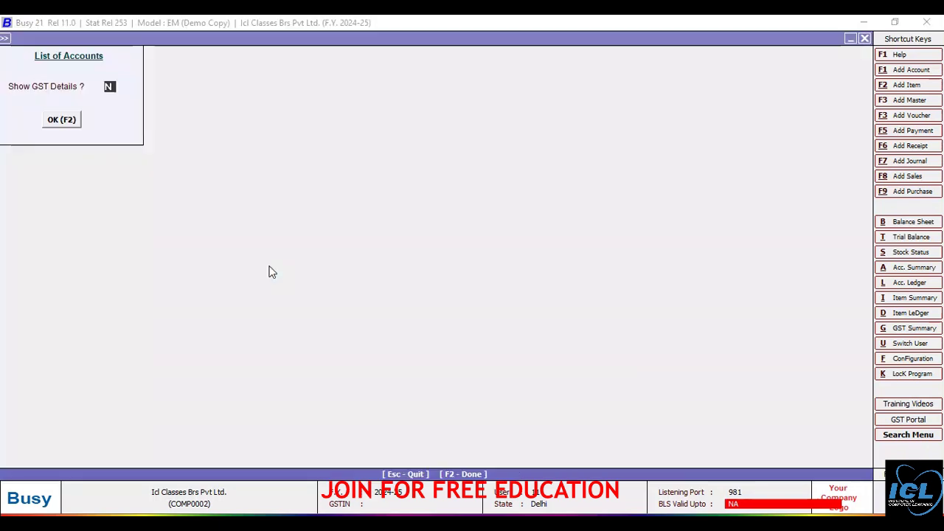
key(Return)
key(Return)
- Set the Cash account's opening balance to 2,00,000.00 debit, save the master and leave the account list
text(cas)
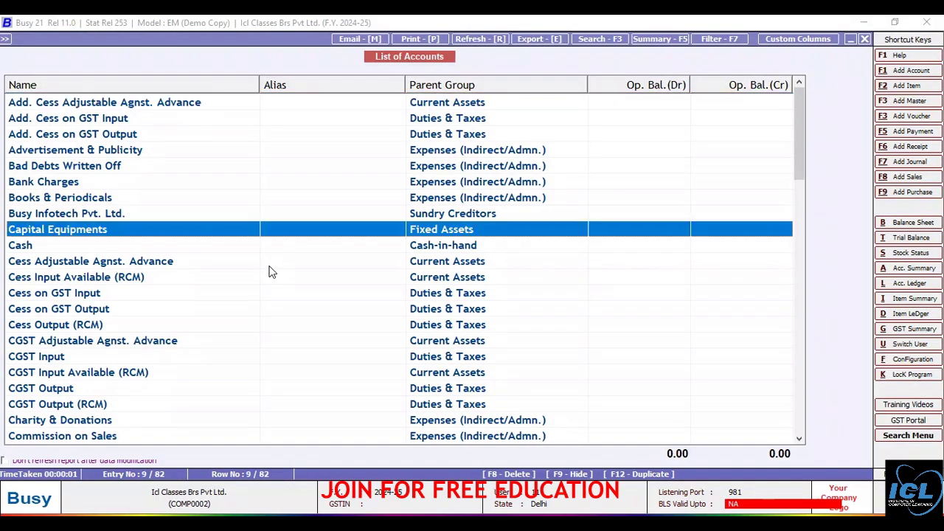
key(Return)
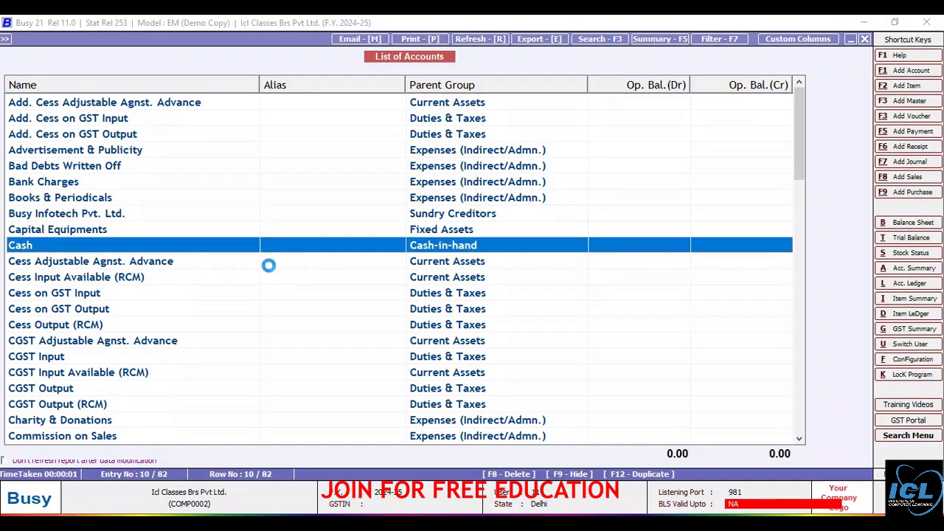
key(Return)
key(Return)
key(Return)
key(Return)
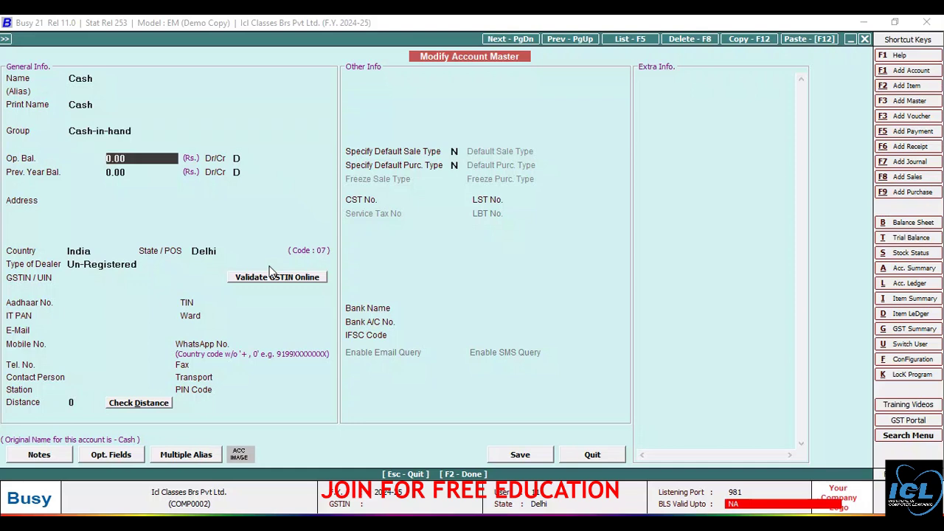
text(200000)
key(Return)
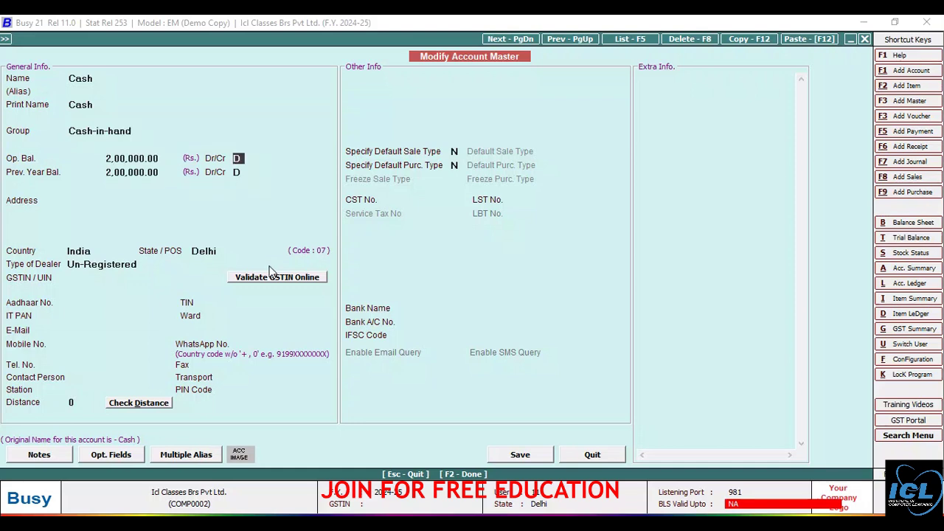
key(F2)
key(Return)
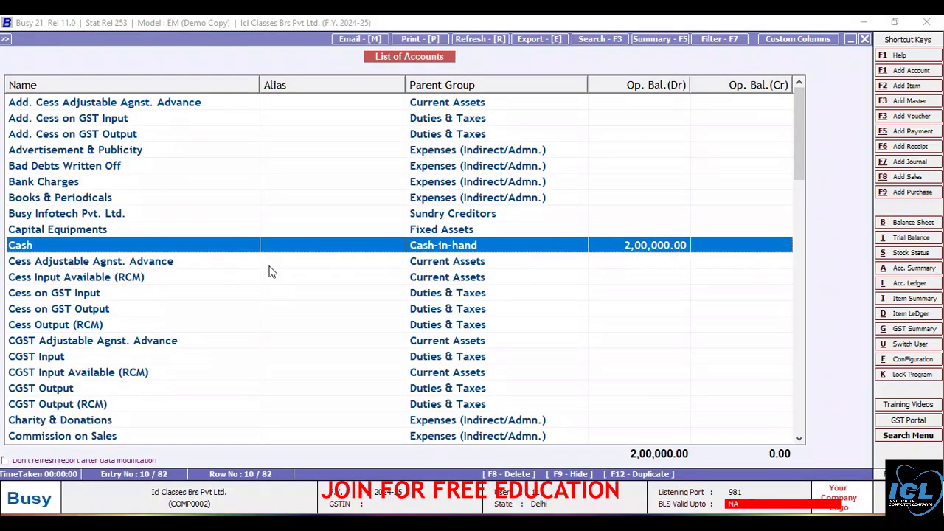
key(Escape)
key(Escape)
key(Escape)
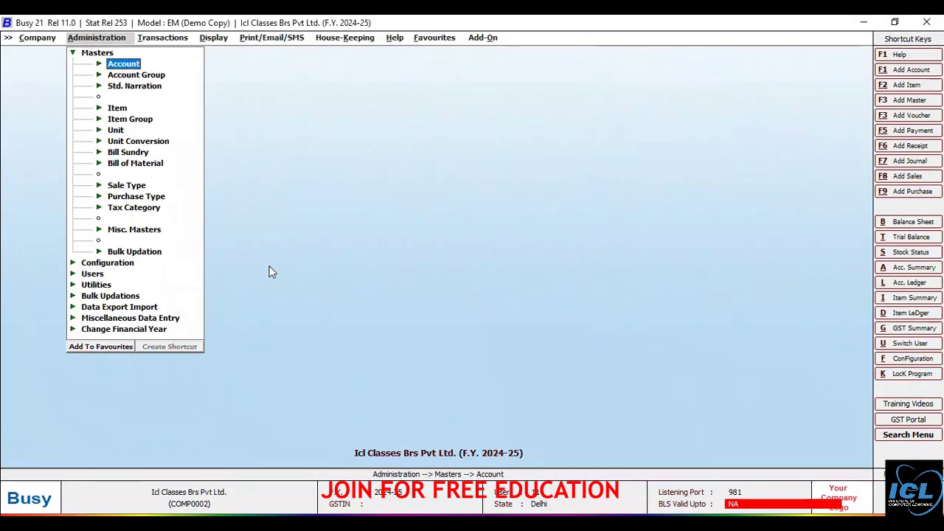
key(Escape)
- Start a new account master named Axis Bank and assign it to the Bank Accounts group
key(Return)
key(Return)
key(Return)
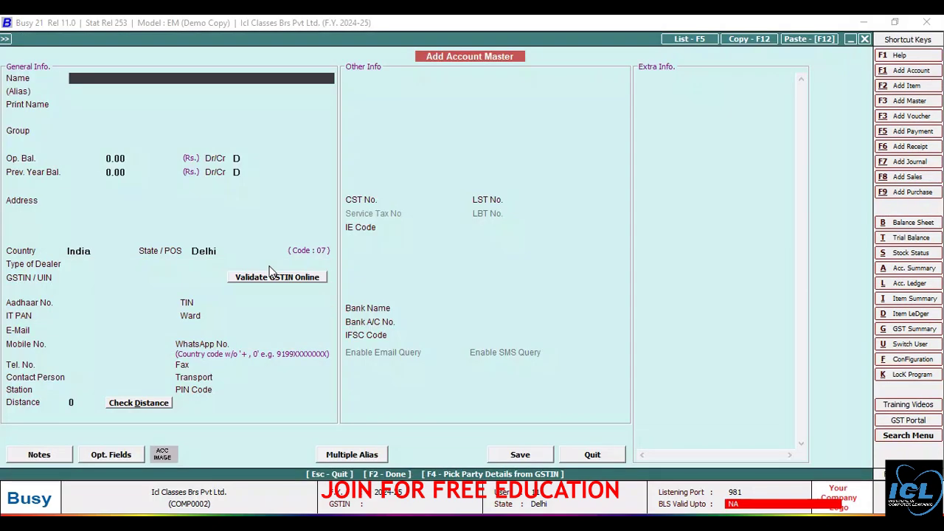
text(axis bank)
key(Return)
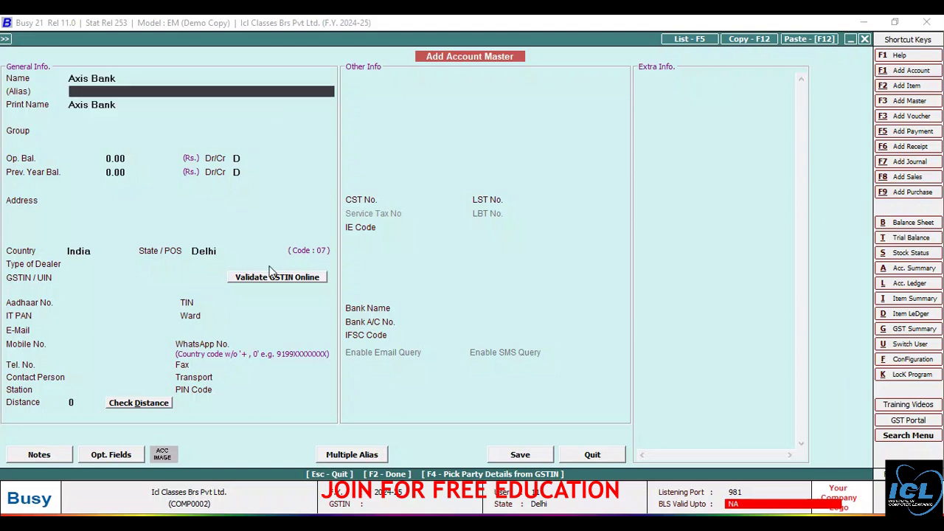
key(Return)
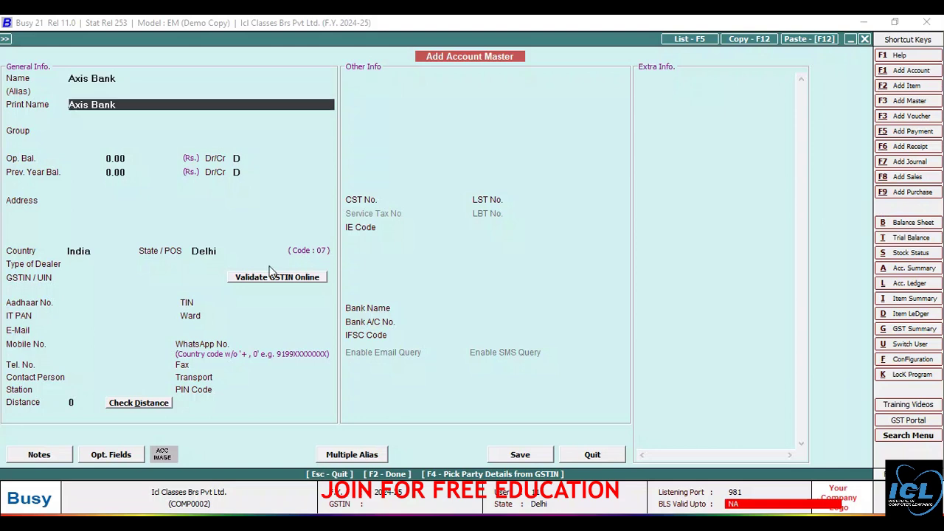
key(Return)
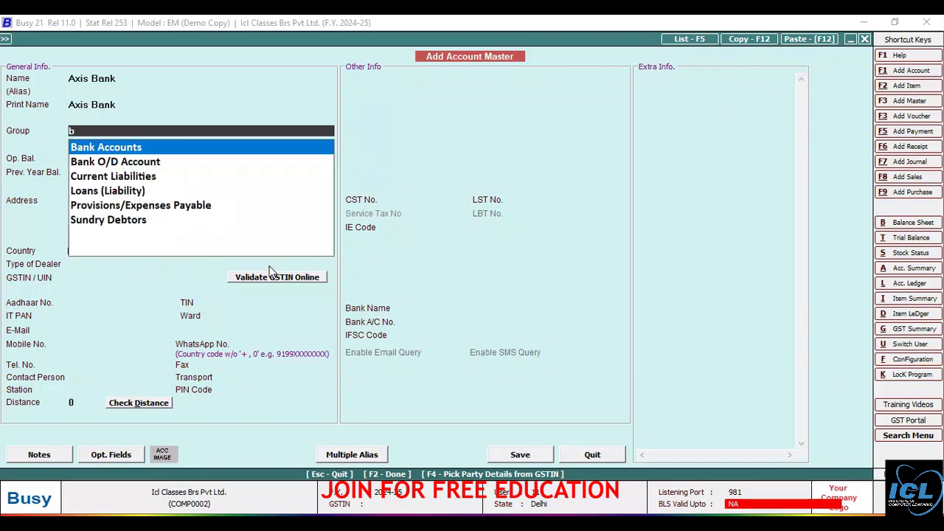
key(Return)
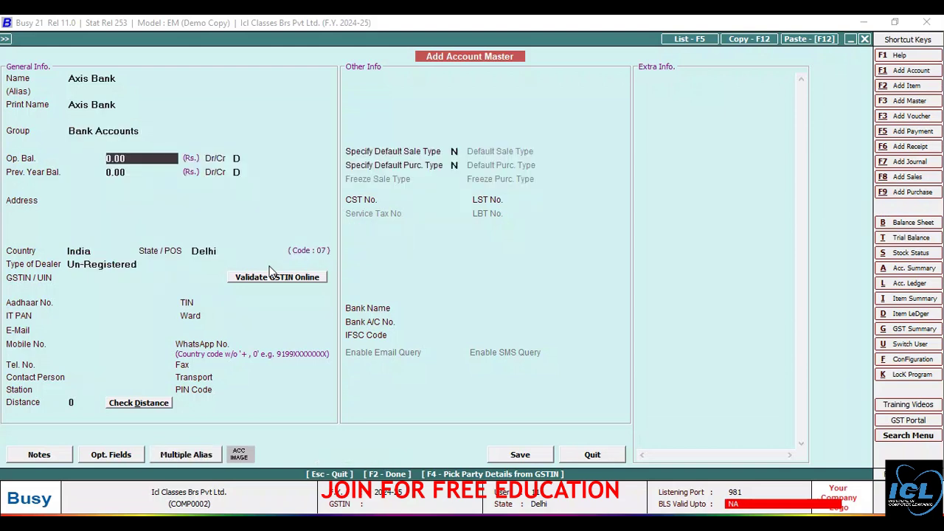
- Set Axis Bank's opening balance to 1,00,000.00 debit, leave the remaining details at their defaults, and save the master
text(100000)
key(Return)
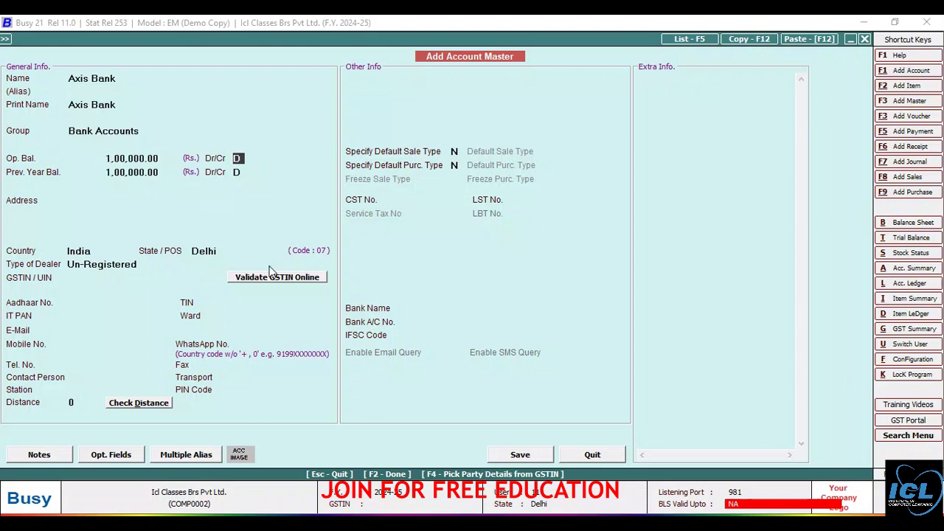
key(Return)
key(Return)
key(Return)
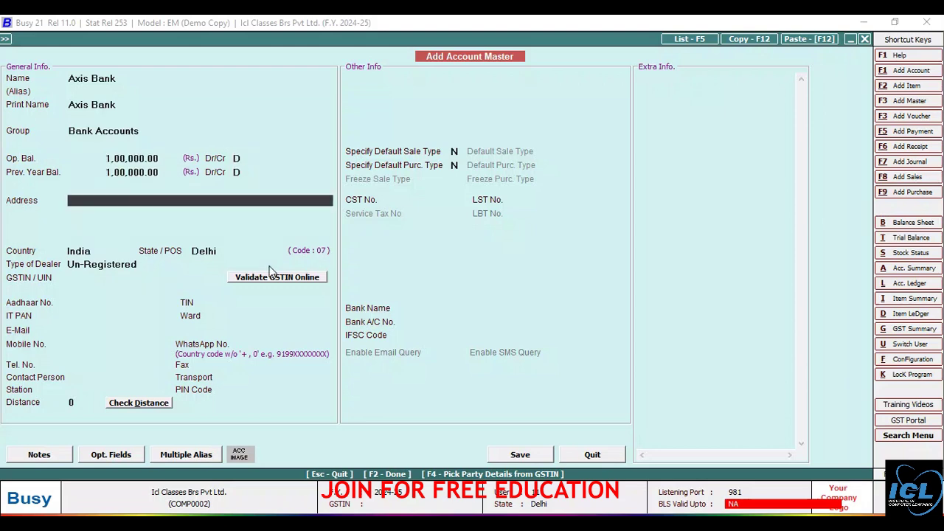
key(Return)
key(Return)
key(Return)
key(Return)
key(Return)
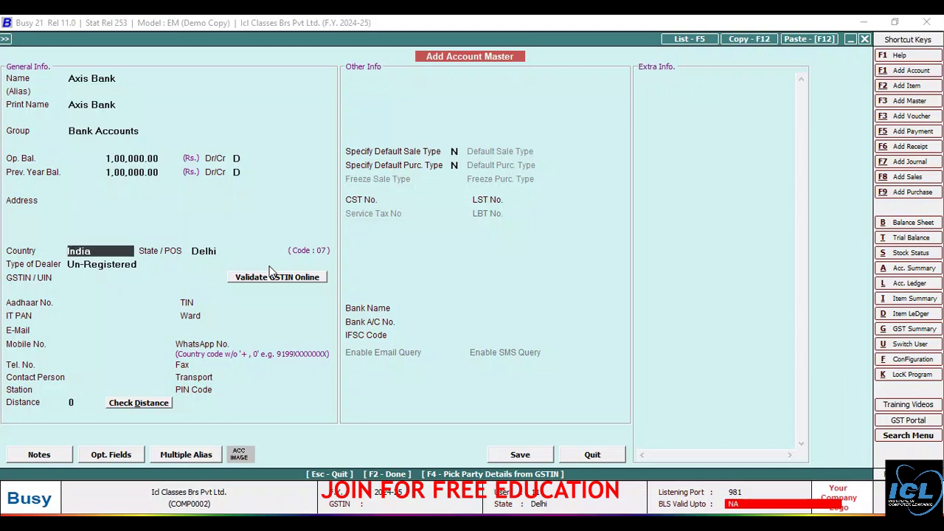
key(Return)
key(Return)
key(Return)
key(Return)
key(Return)
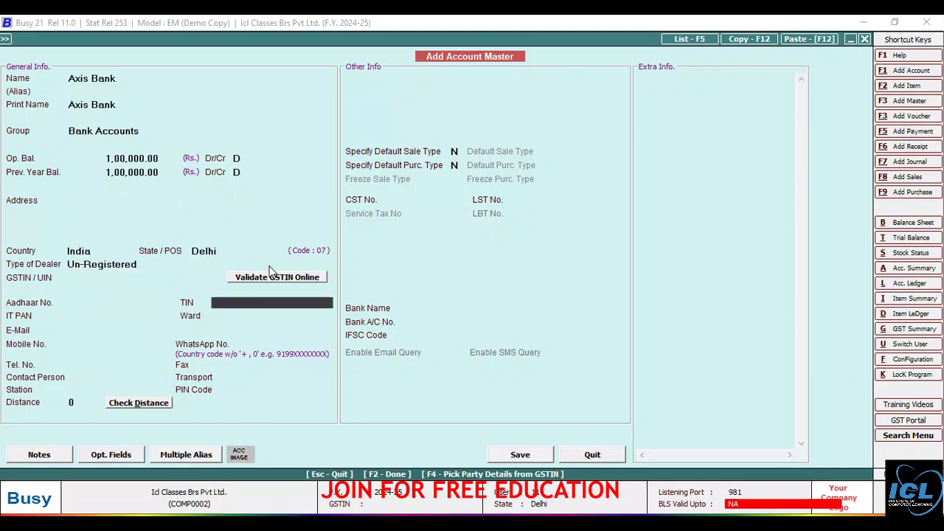
key(Return)
key(Return)
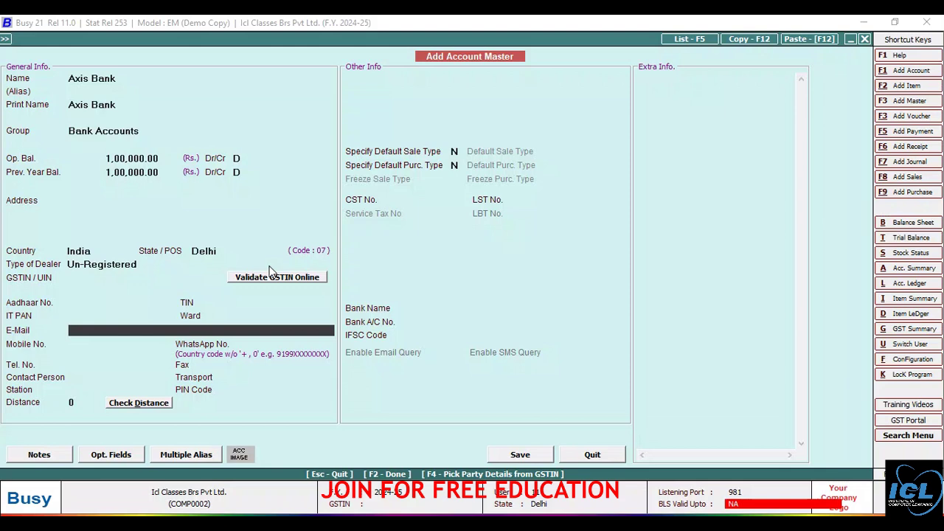
key(F2)
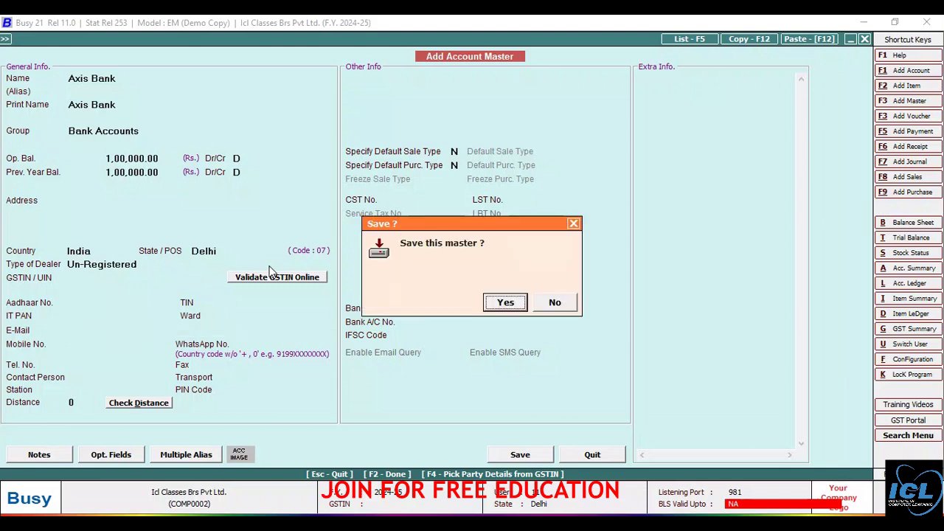
key(Return)
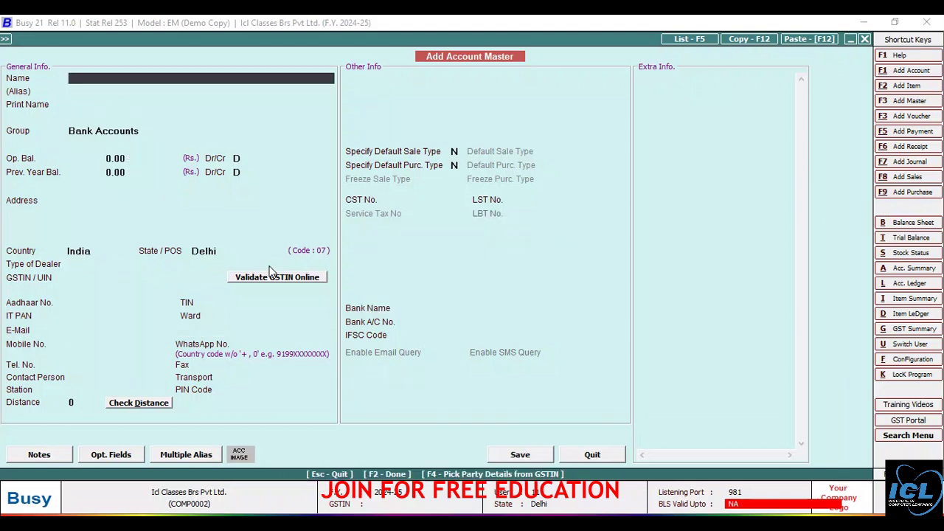
key(Escape)
key(Escape)
key(Escape)
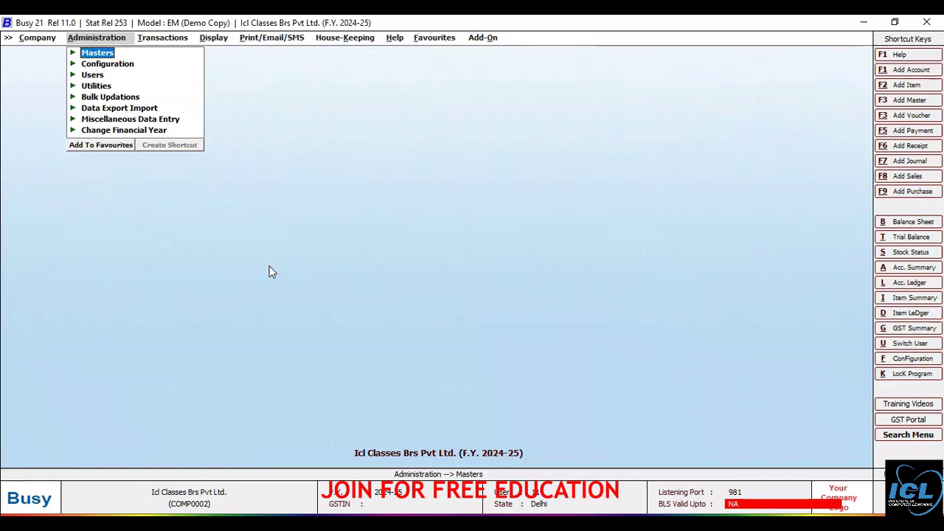
key(Right)
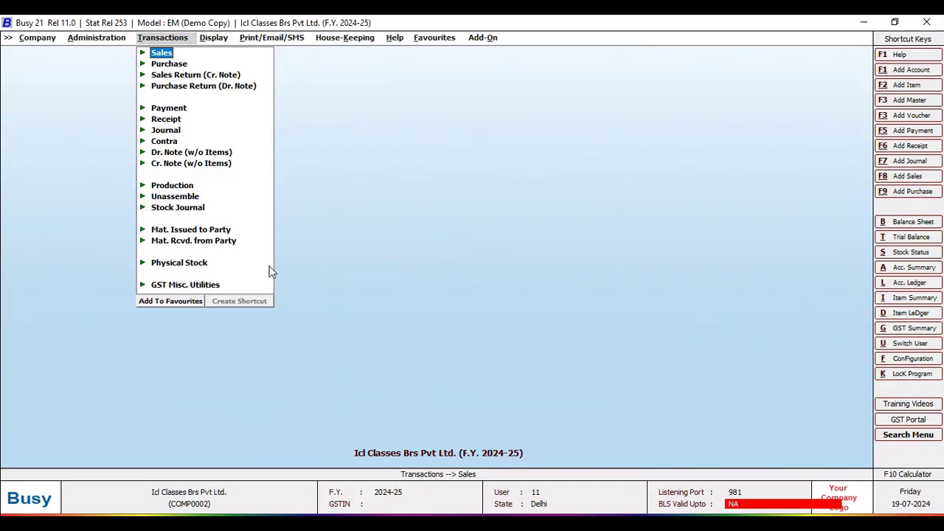
key(Down)
key(Down)
key(Down)
key(Down)
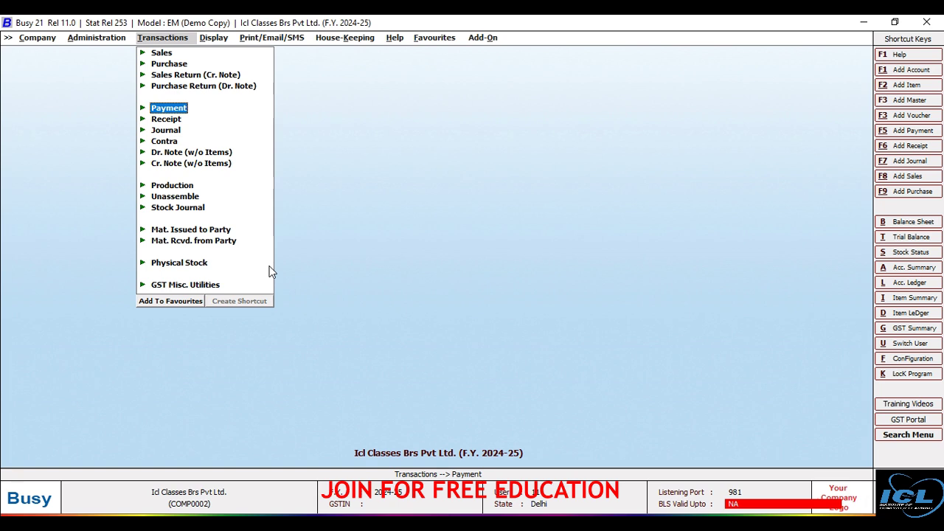
- Enable Bank Reconciliation, Maintain Bank Instrument Details, Post Dated Cheques in Payment/Receipt Vouchers and Cheque Printing in the Accounts features, and save
key(f)
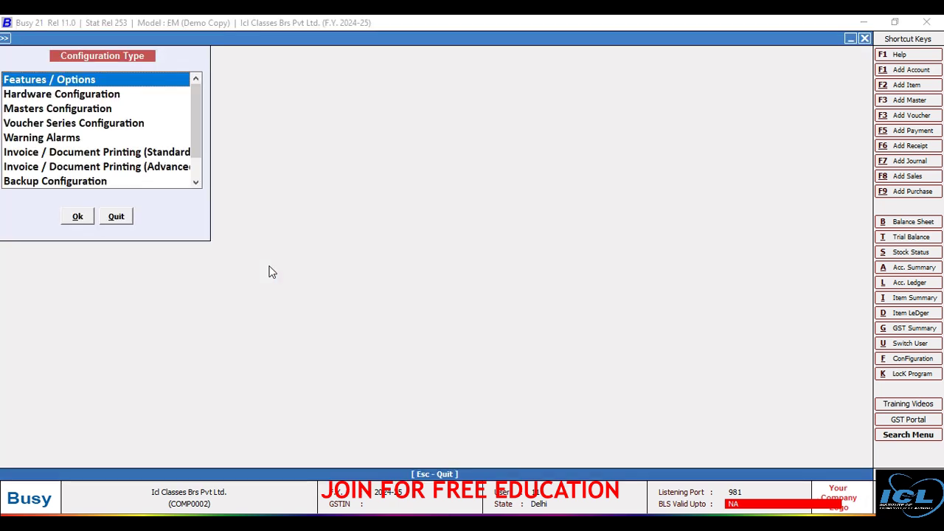
key(Return)
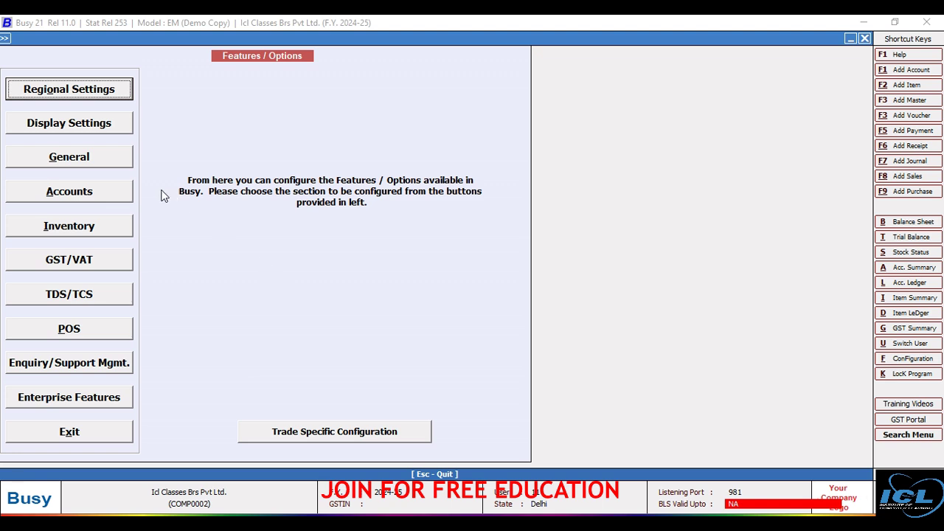
click(107, 194)
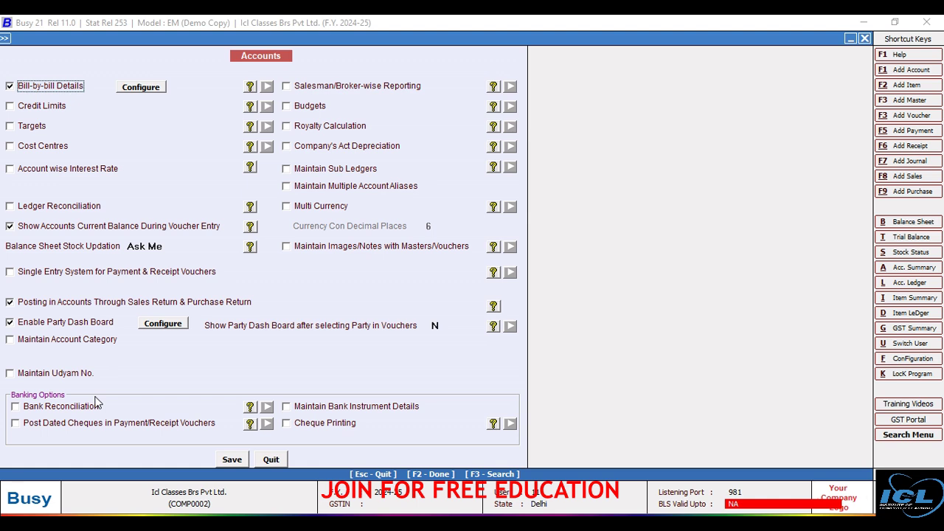
click(15, 408)
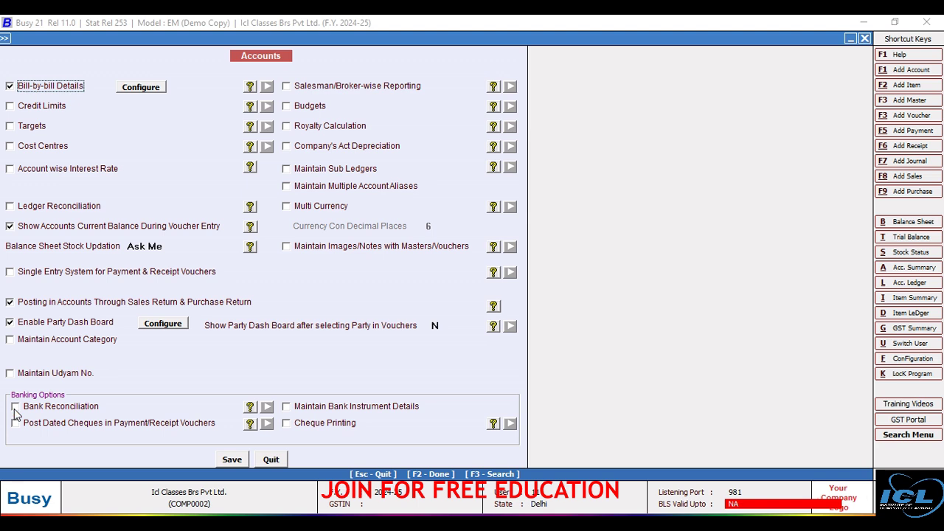
click(288, 408)
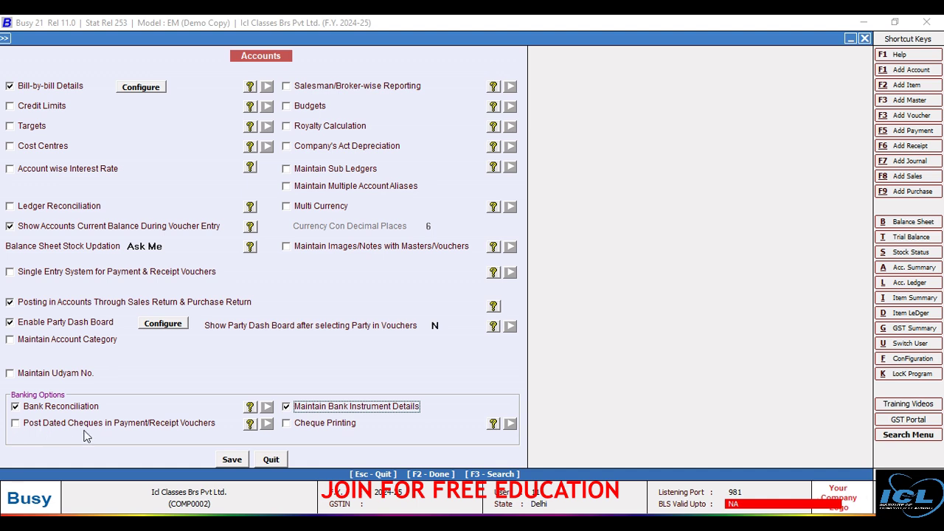
click(16, 425)
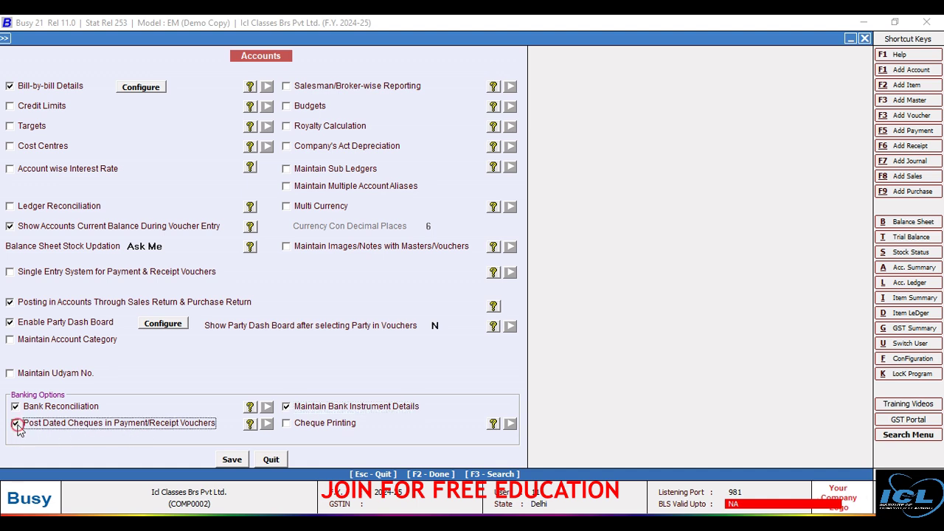
click(287, 425)
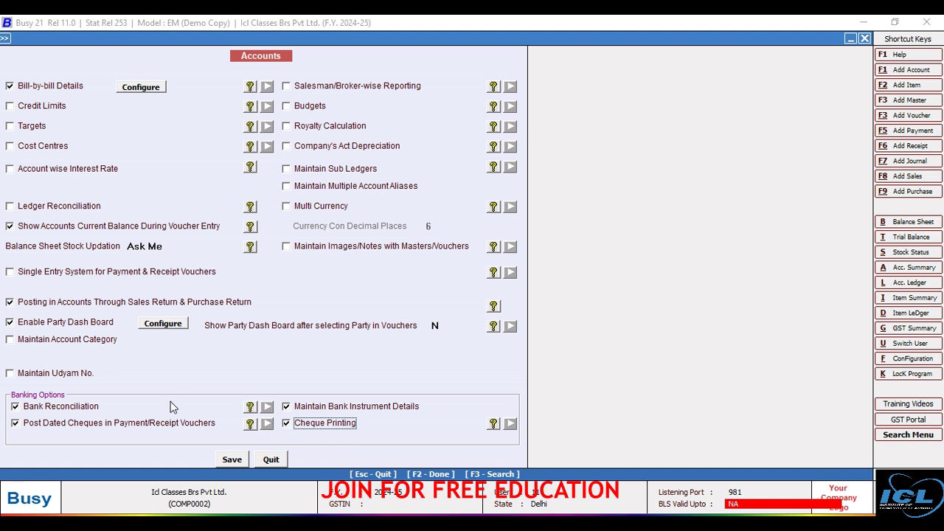
click(232, 460)
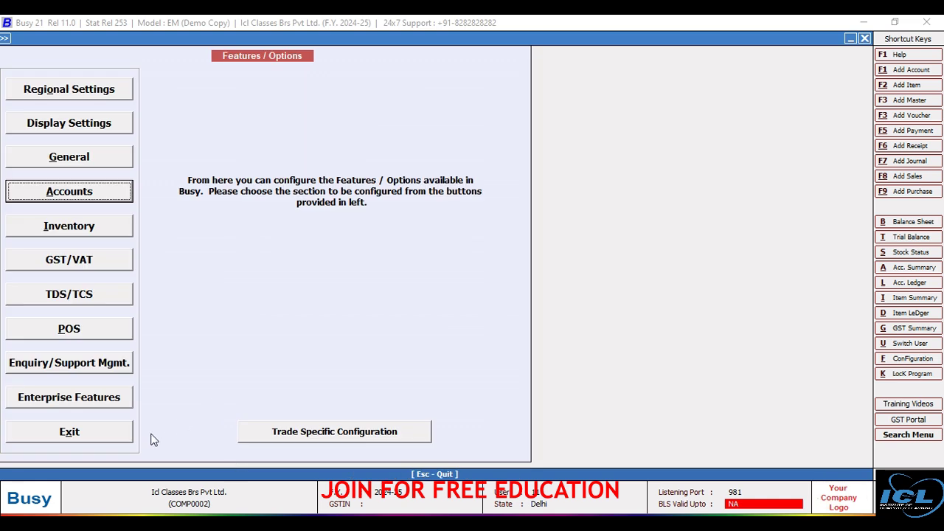
- Leave the configuration and start a payment voucher dated 01-04-2024, with type Regular and GST nature Not Applicable
click(101, 440)
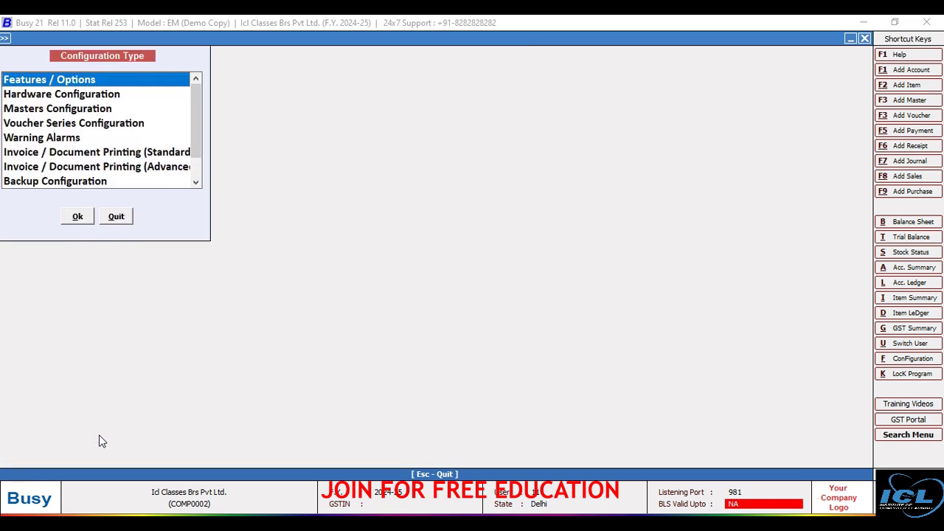
key(Escape)
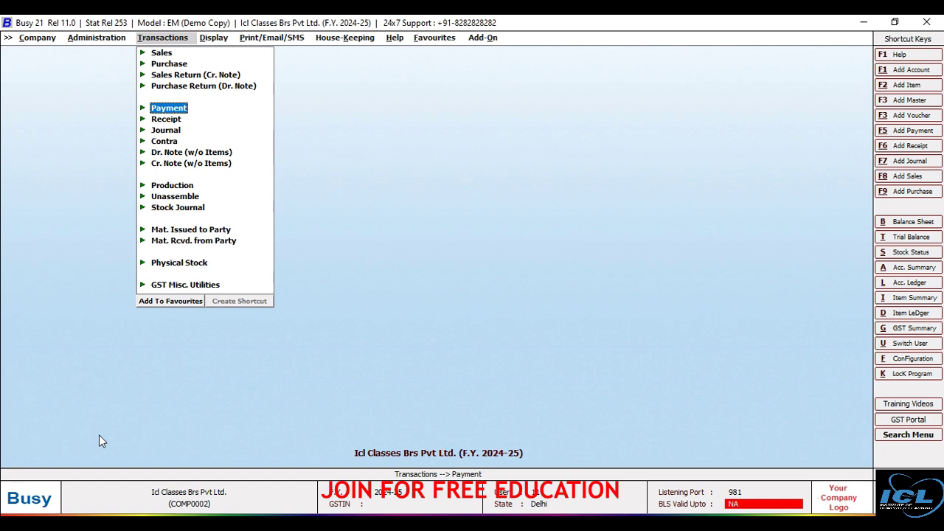
key(Return)
key(Return)
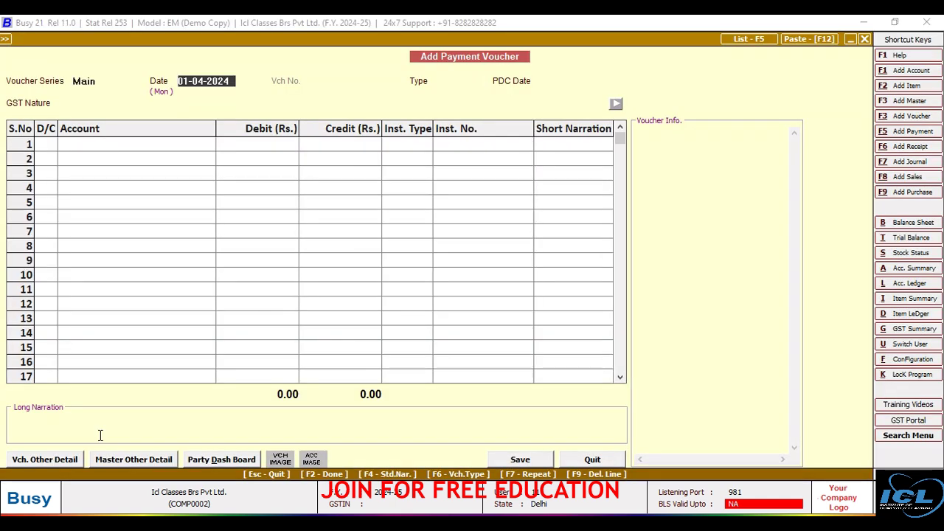
key(Return)
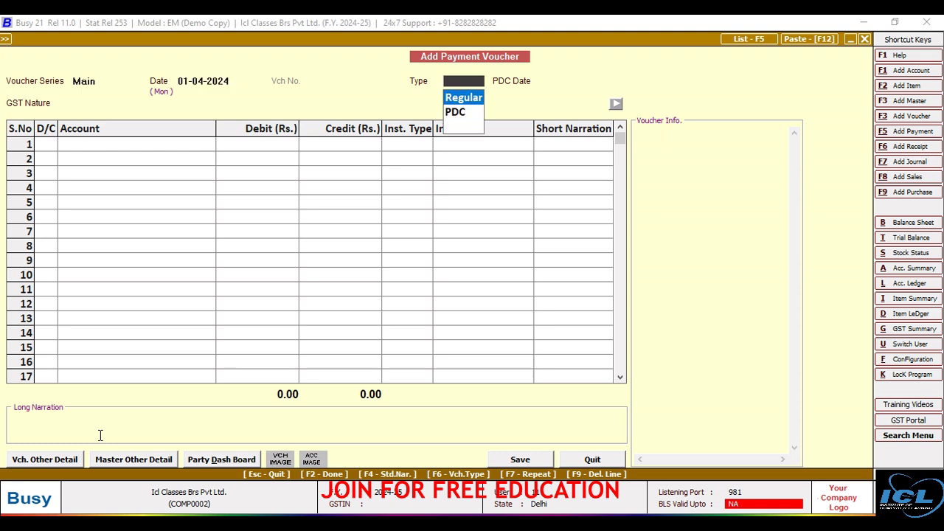
key(Return)
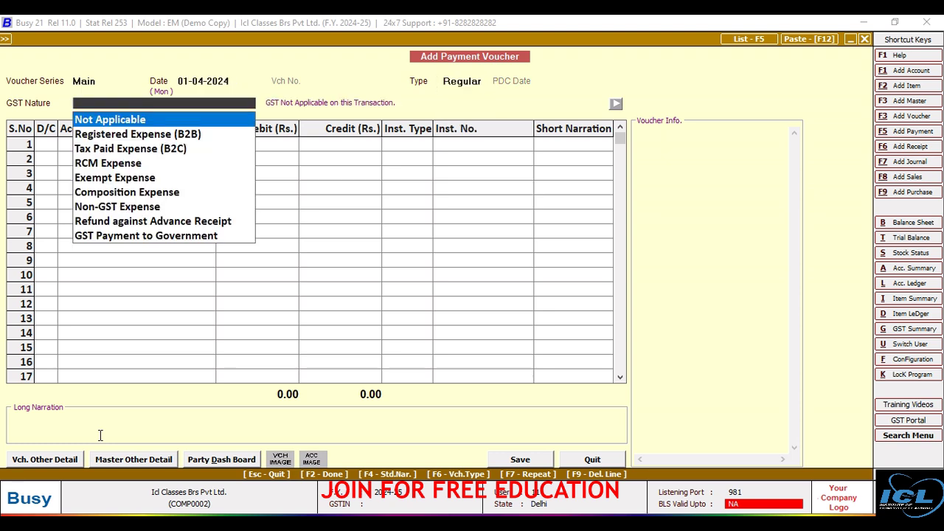
key(Return)
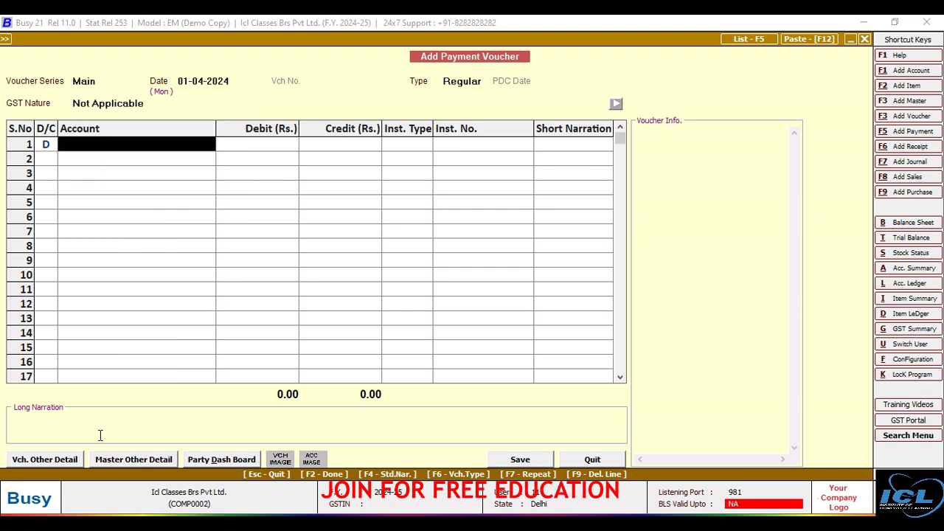
- Debit the Salary account with 20,000.00 on the voucher's first line
text(sal)
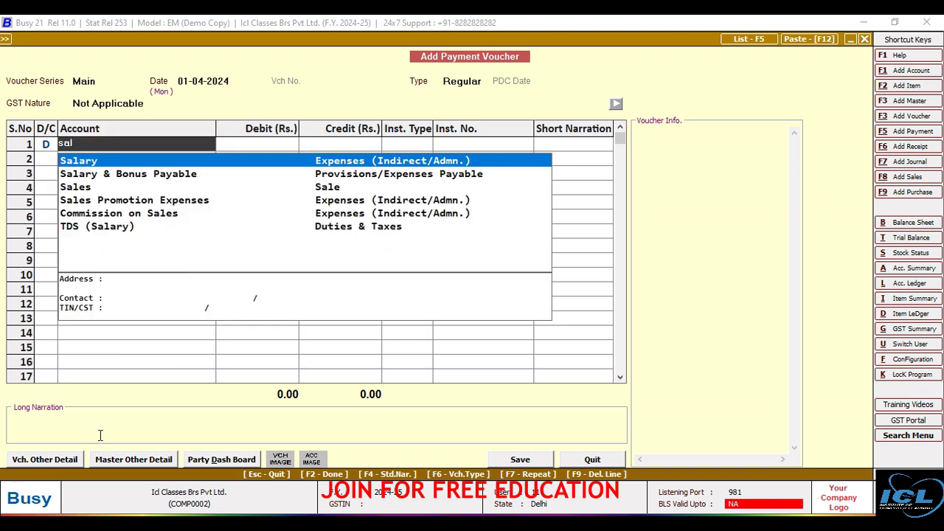
key(Return)
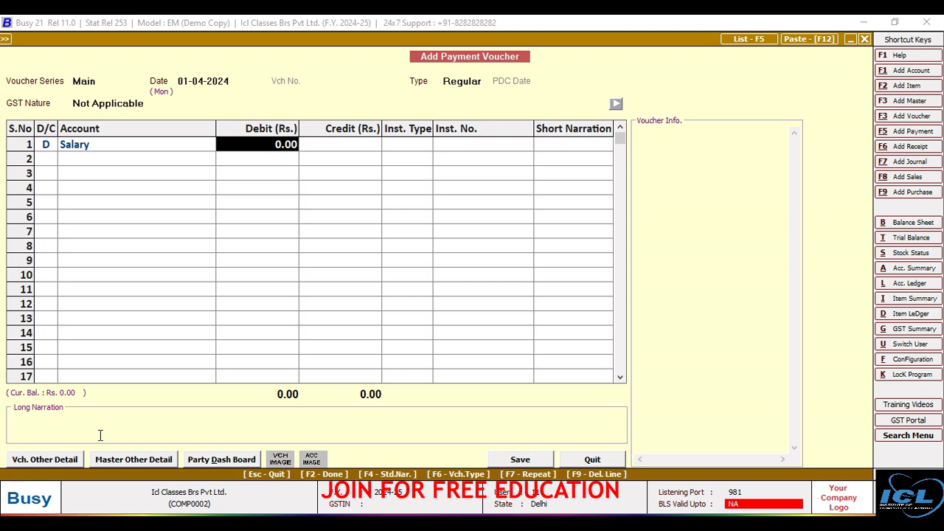
text(20000)
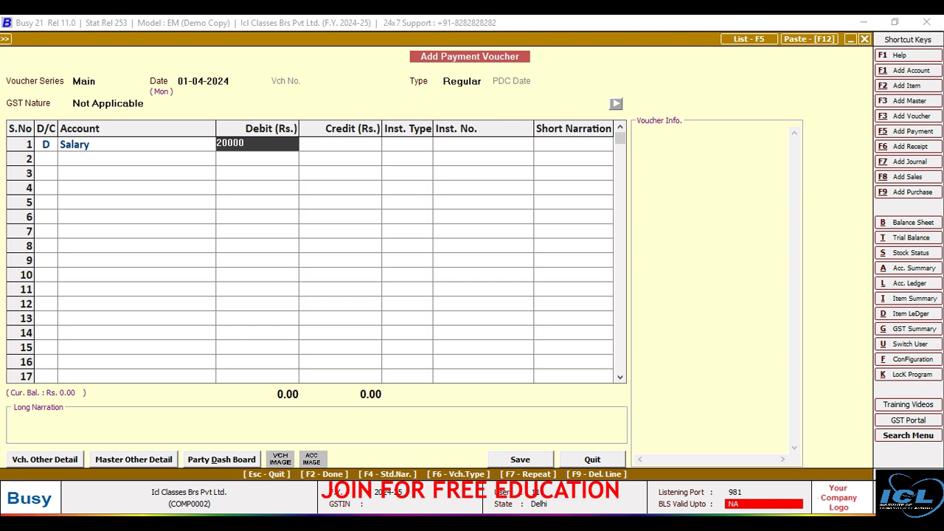
key(Return)
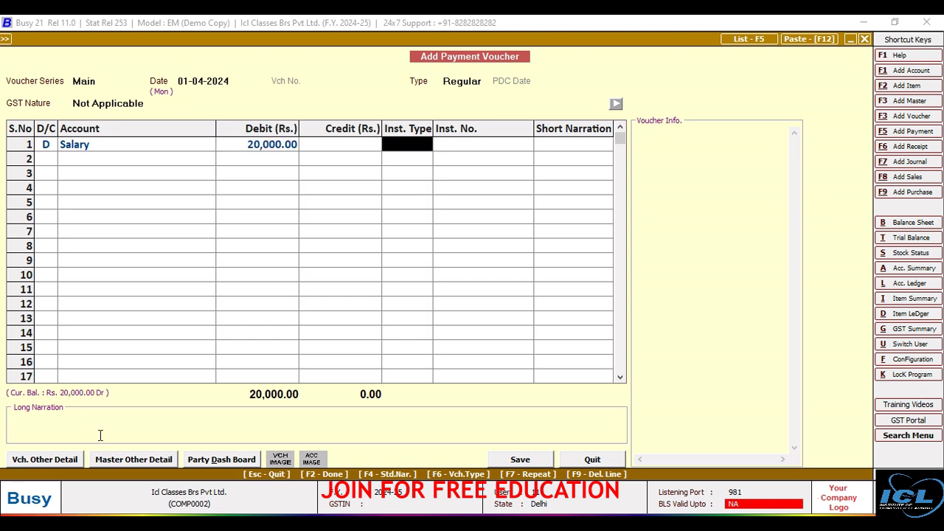
- Review the instrument types available for the Salary line
text(c)
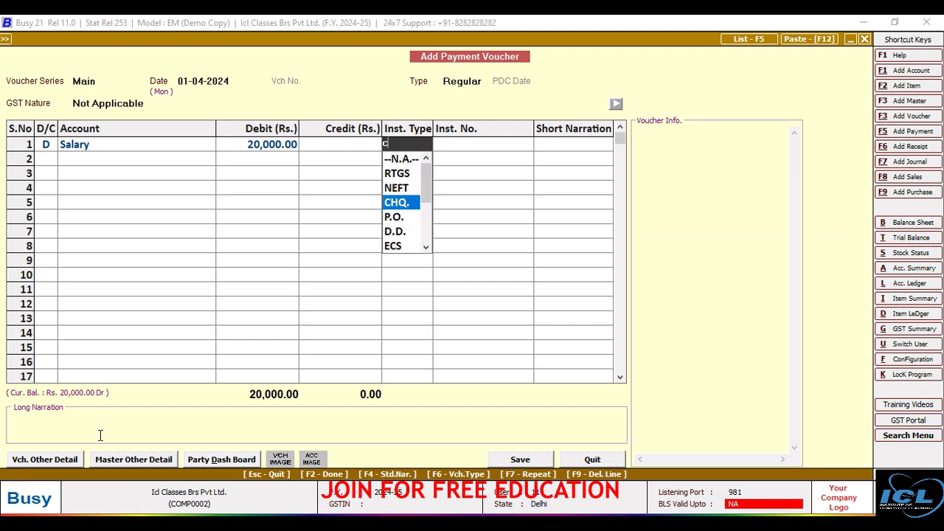
key(Up)
key(Up)
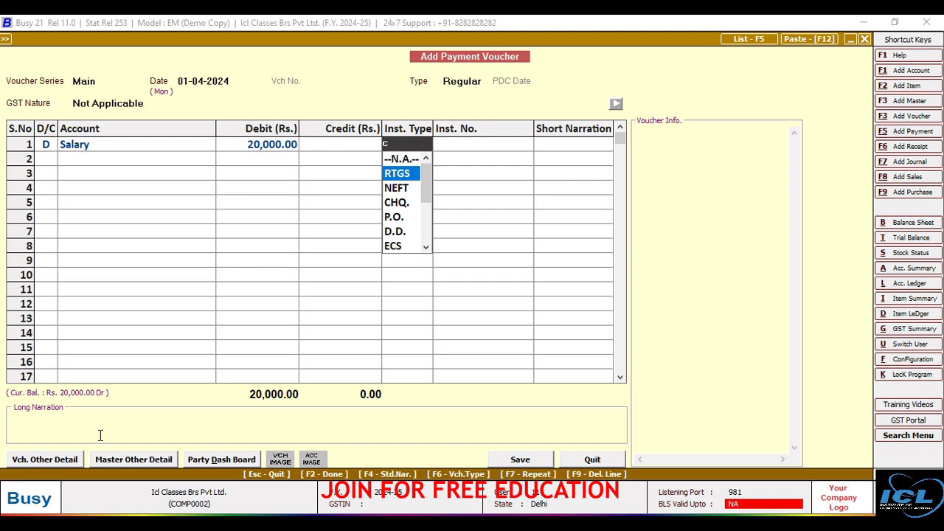
key(Down)
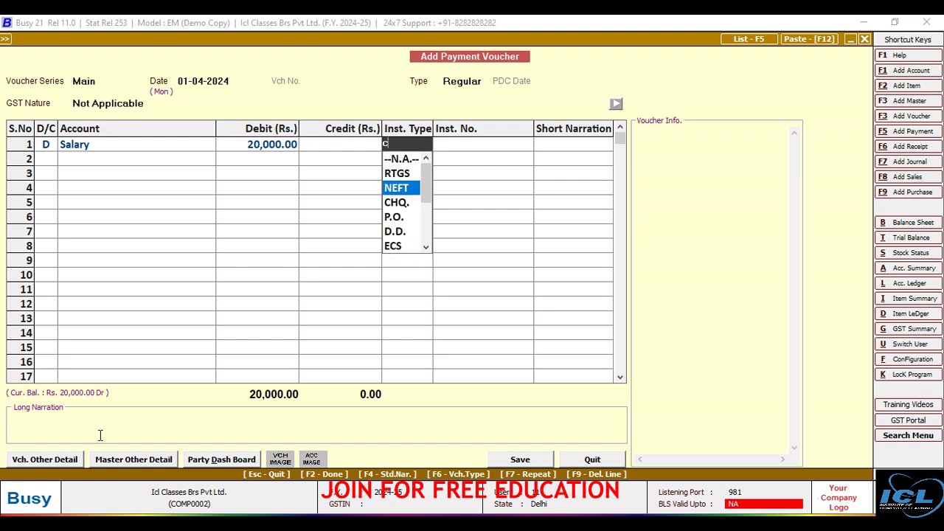
key(Down)
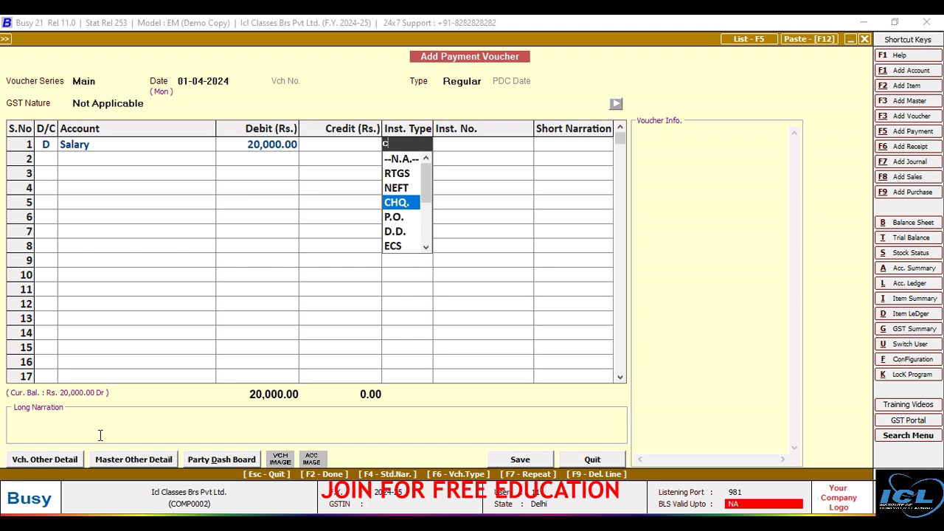
key(Down)
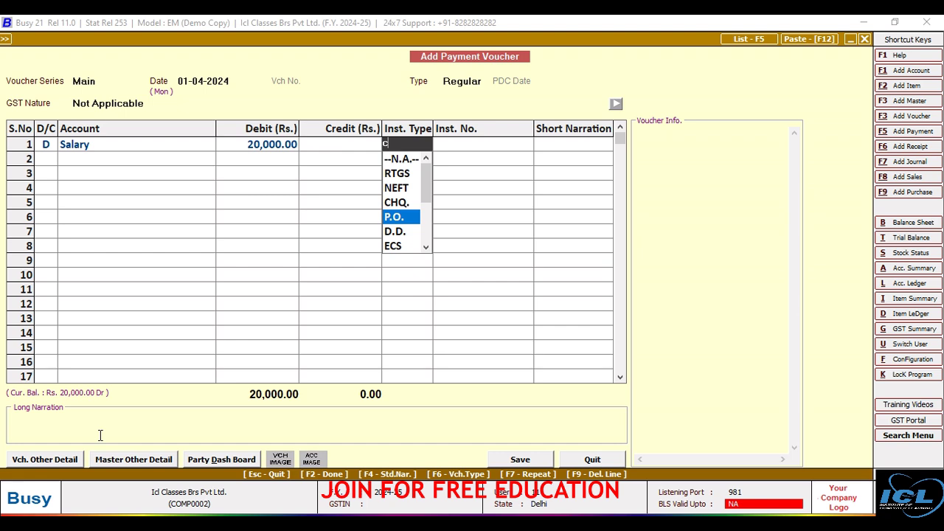
key(Down)
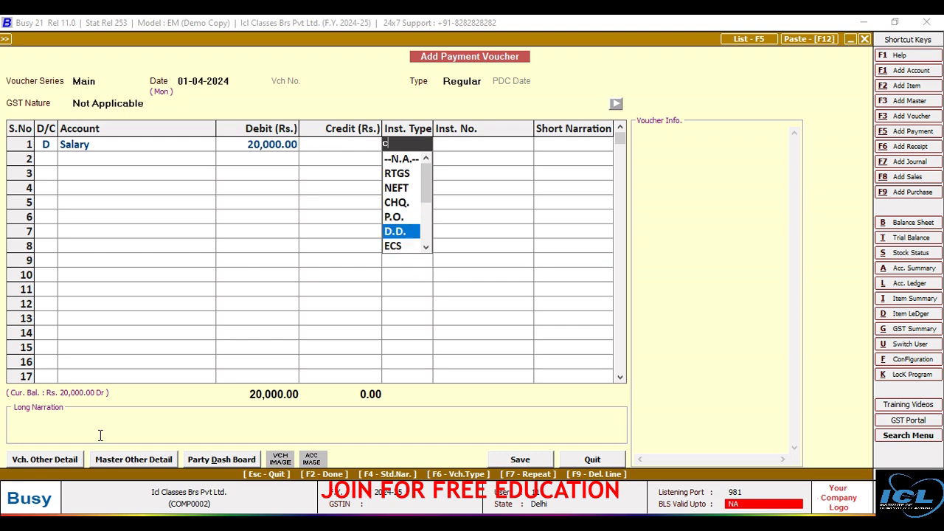
key(Down)
key(Down)
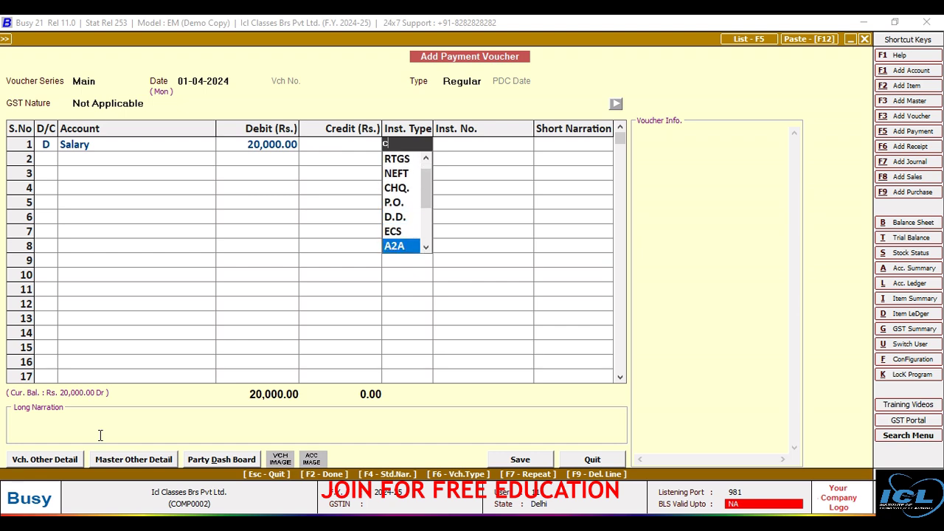
key(Down)
key(Down)
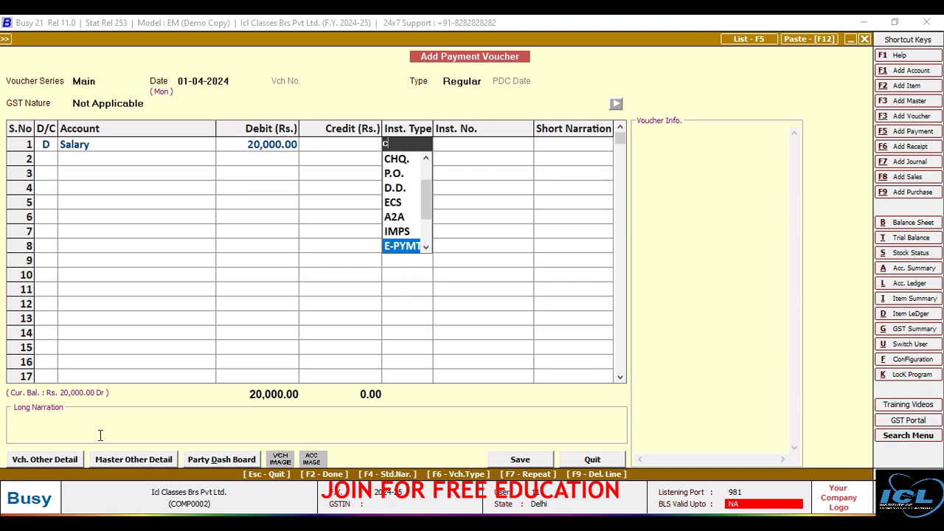
key(Down)
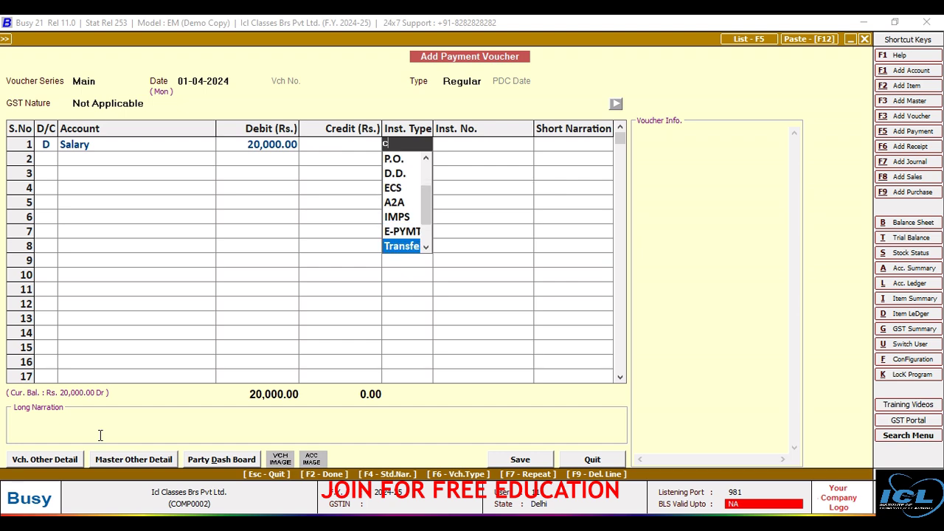
key(Down)
key(Down)
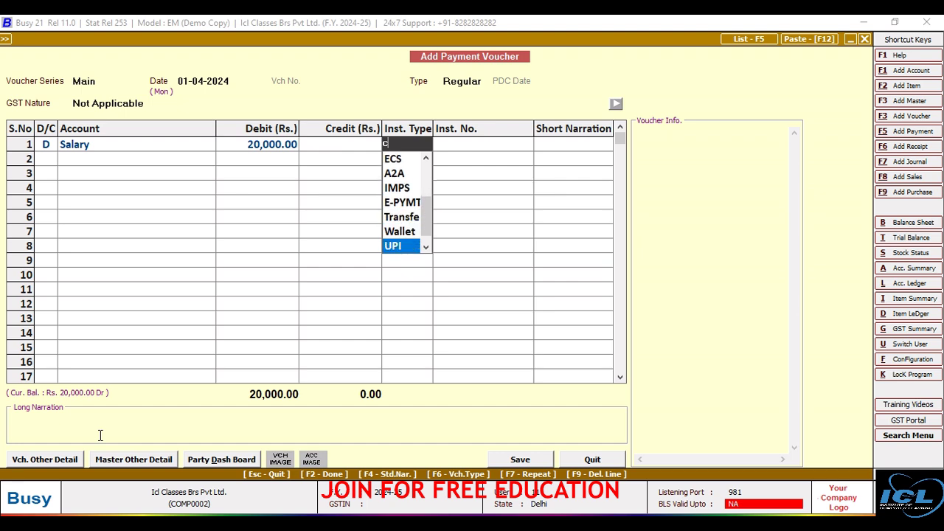
key(Down)
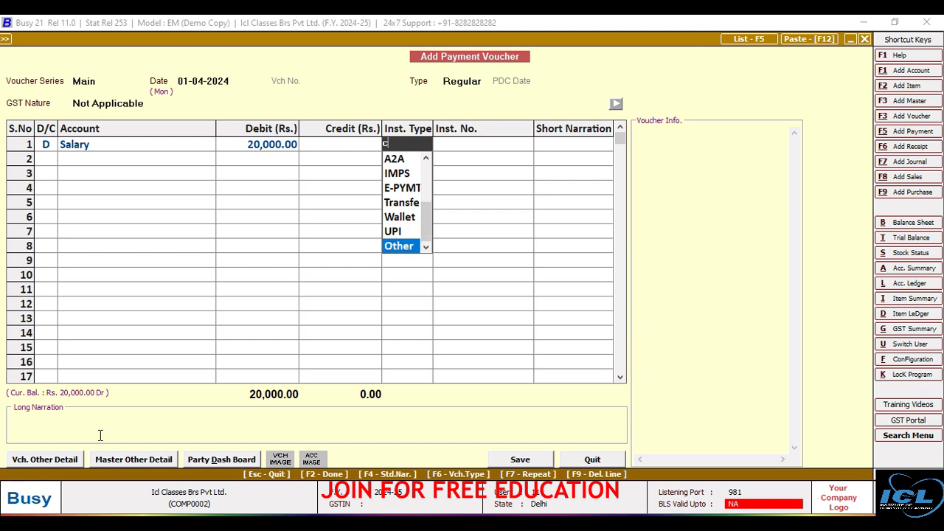
key(Up)
key(Up)
key(Up)
key(Up)
key(Up)
key(Up)
key(Up)
key(Up)
key(Up)
key(Up)
key(Up)
key(Up)
key(Up)
- Set the Salary line's instrument type to CHQ. with instrument number 111222, leaving the short narration blank
key(Down)
key(Down)
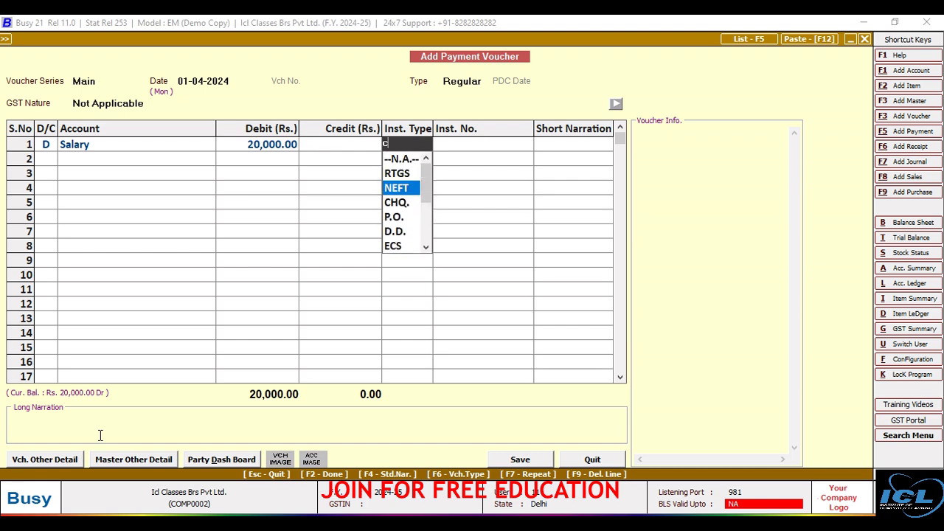
key(Down)
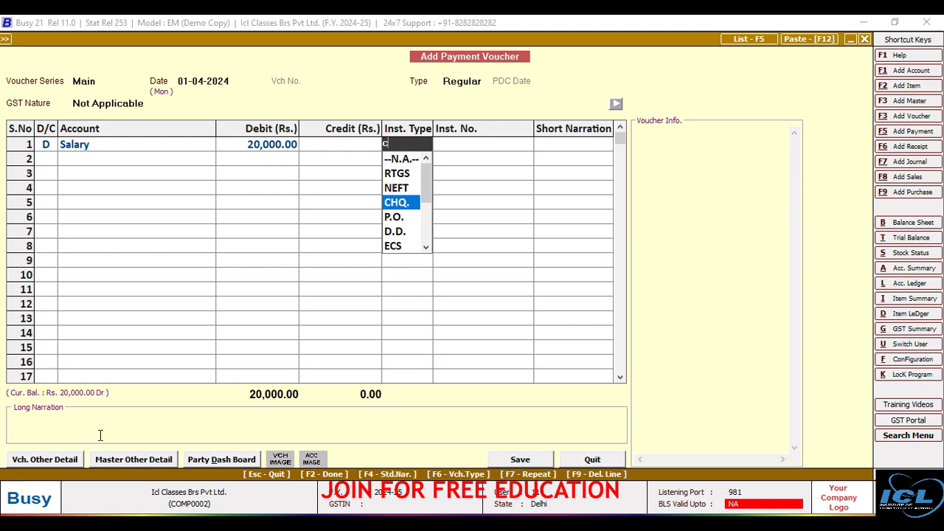
key(Return)
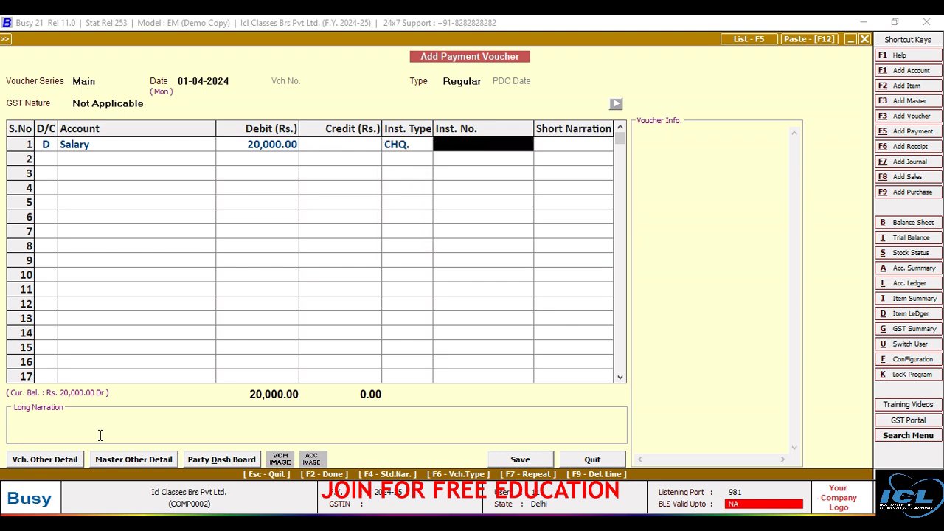
text(111)
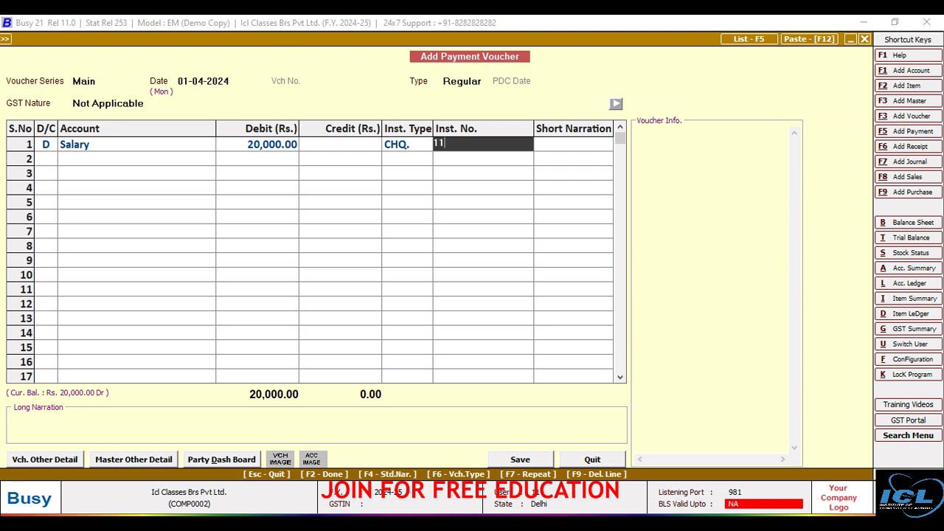
text(222)
key(Return)
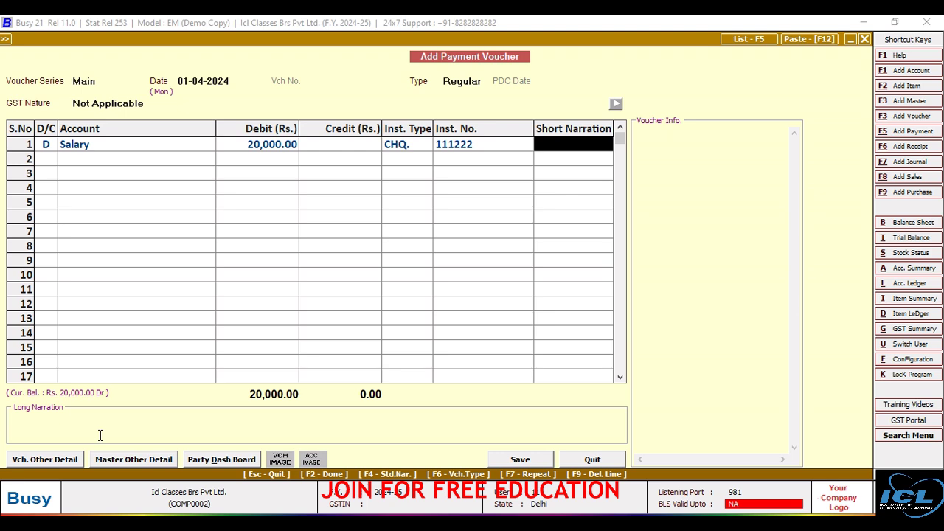
key(Return)
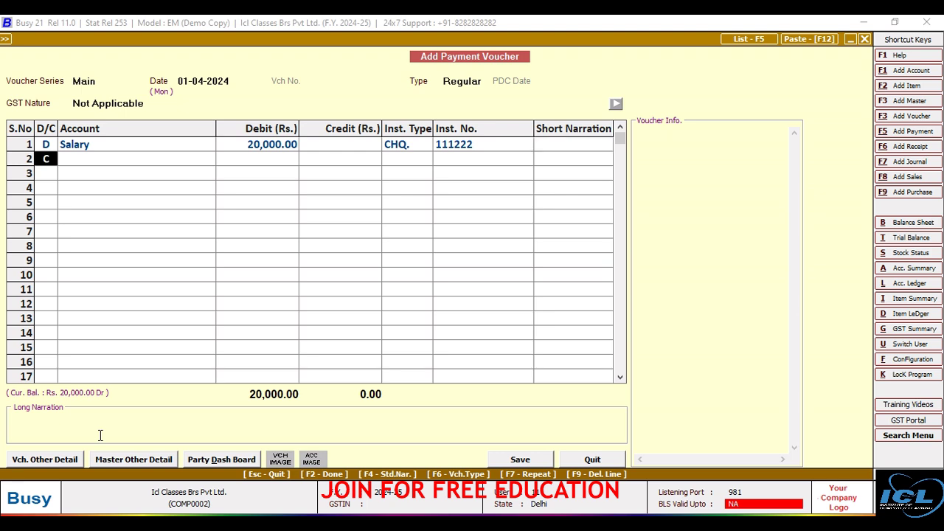
- Credit Axis Bank with 20,000.00 on the second line, leave the narrations blank, and save the payment voucher
key(Return)
text(ax)
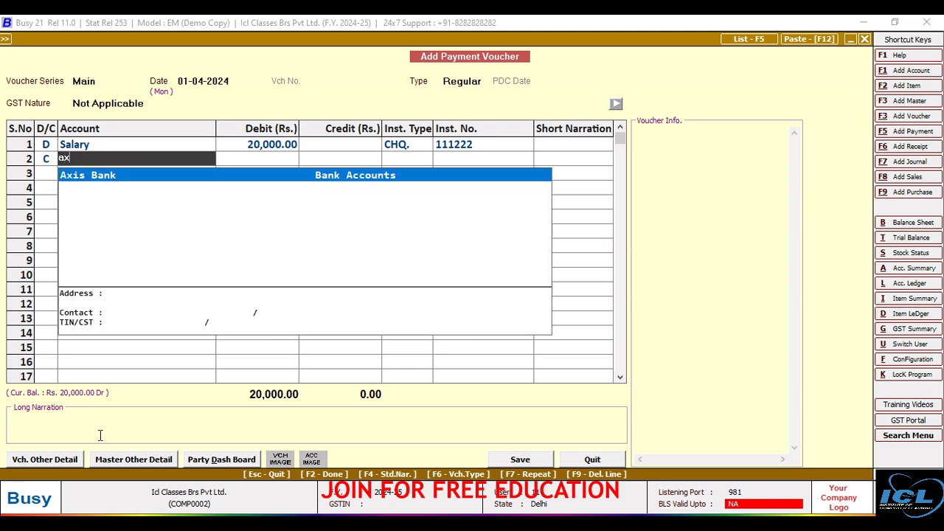
key(Return)
key(Return)
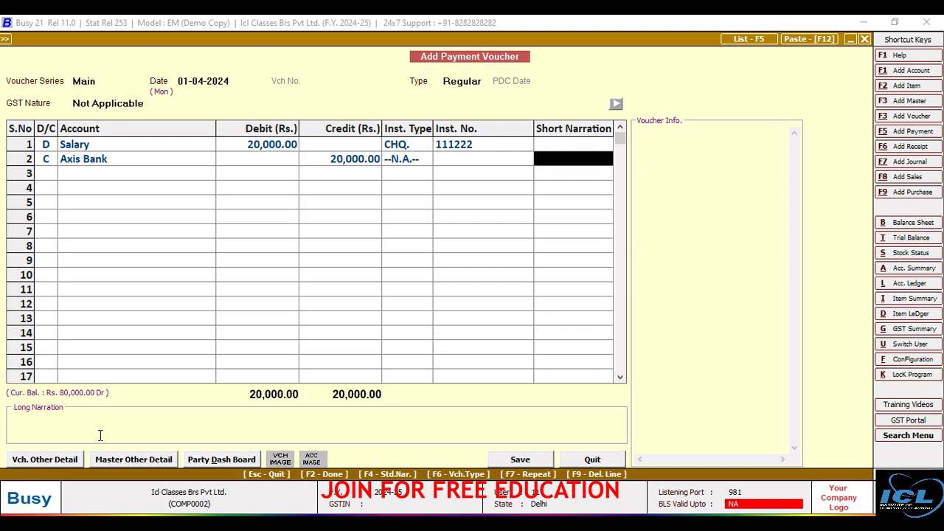
key(Return)
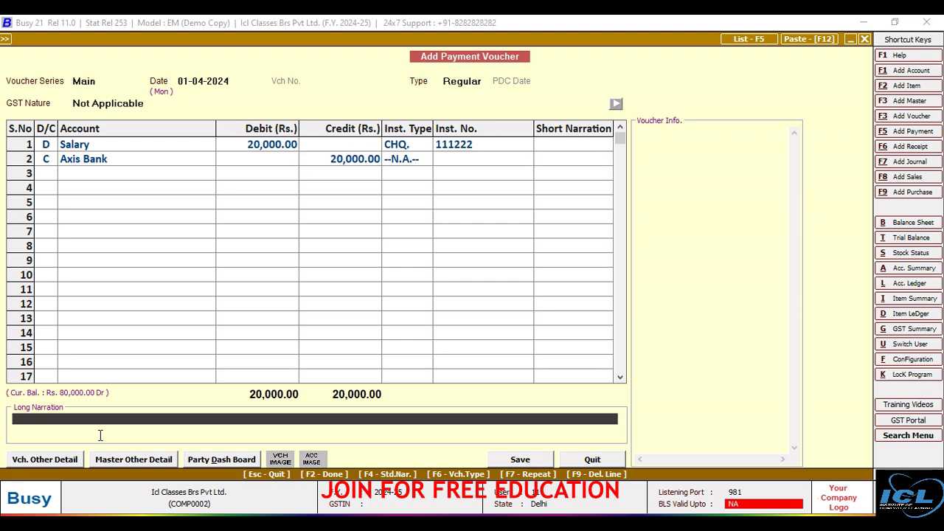
key(Return)
key(Return)
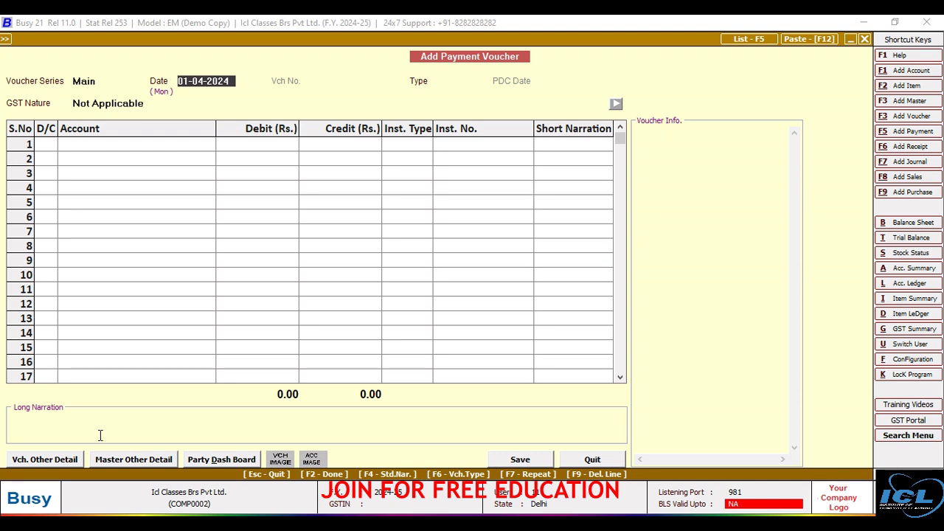
- Date the new payment voucher 02-04-2024, keeping type Regular and GST nature Not Applicable
text(2)
text(-0)
text(4)
key(Return)
key(Return)
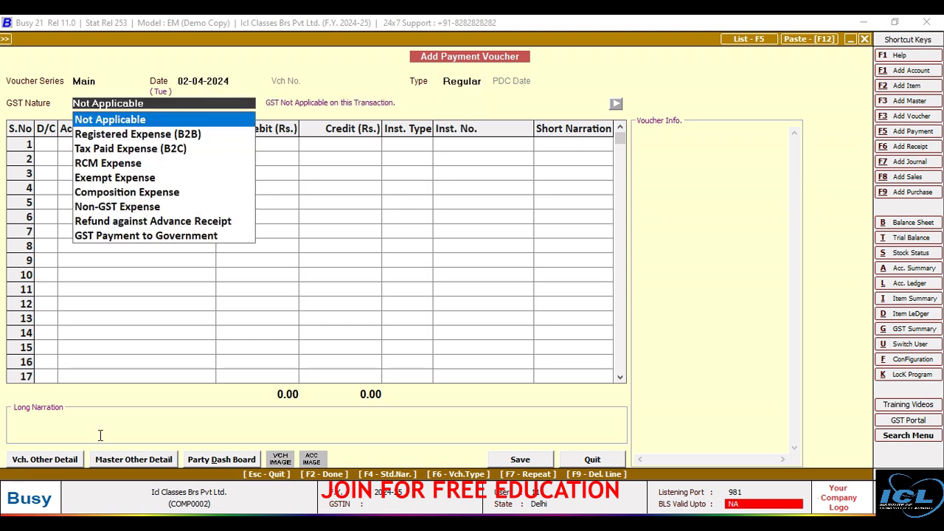
key(Return)
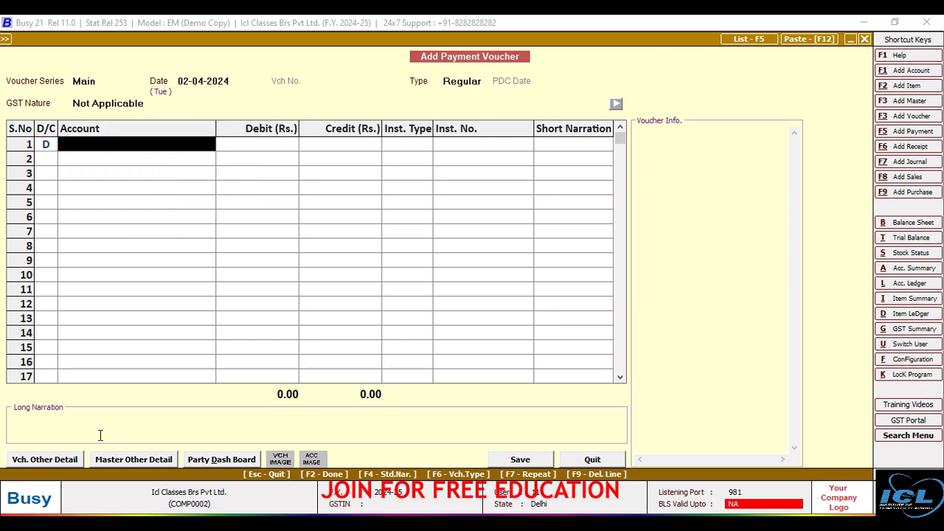
- Debit Commission on Sales with 2,300.00 on the first line, using instrument type CHQ. and instrument number 111333
text(comm)
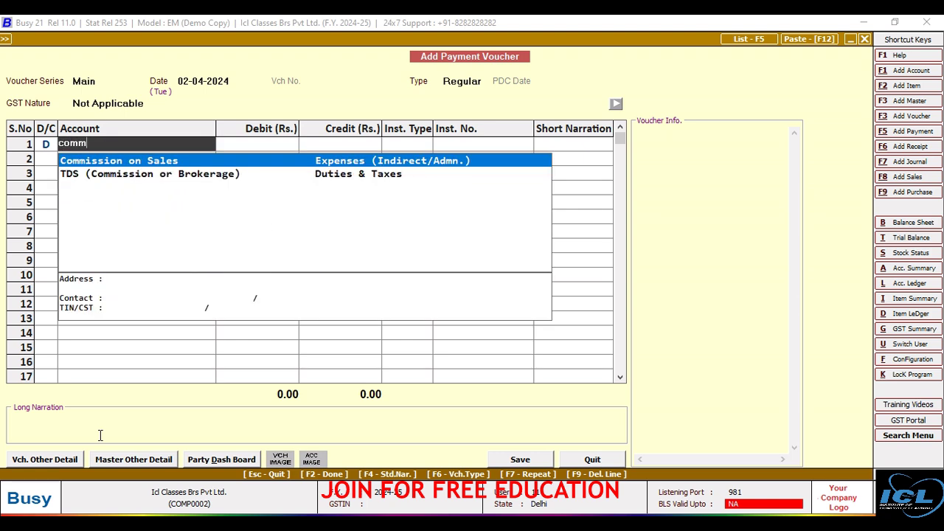
key(Return)
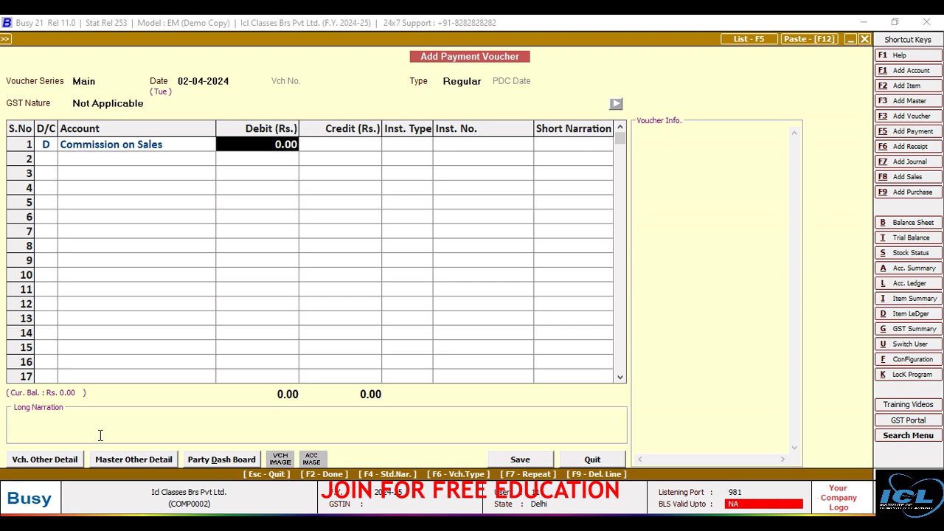
text(2300)
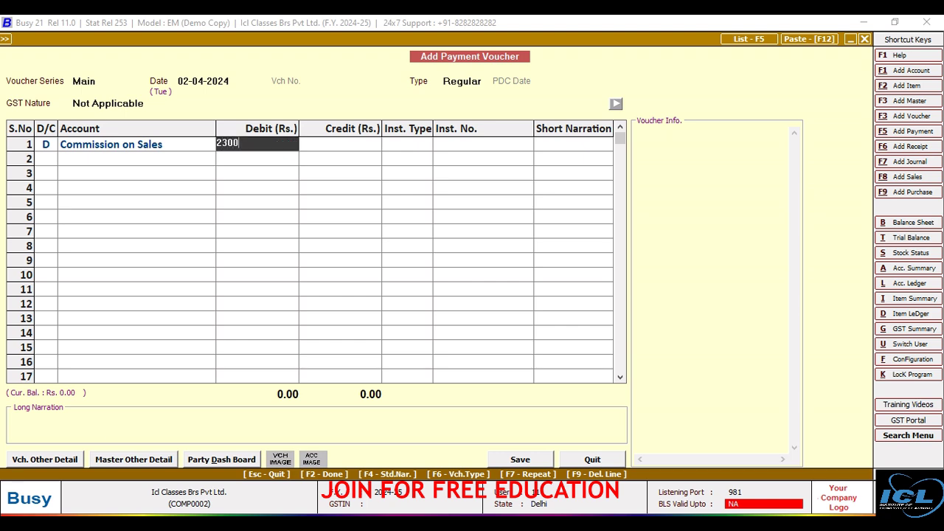
key(Return)
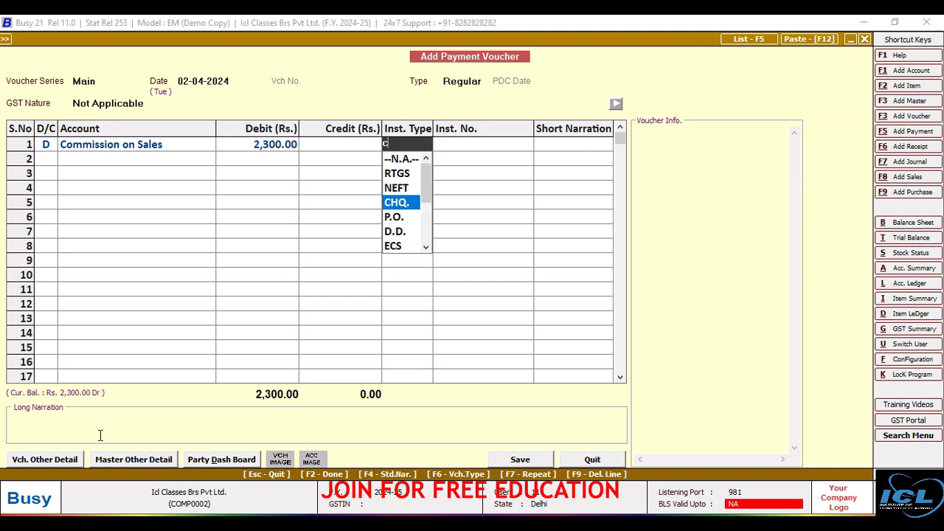
key(Return)
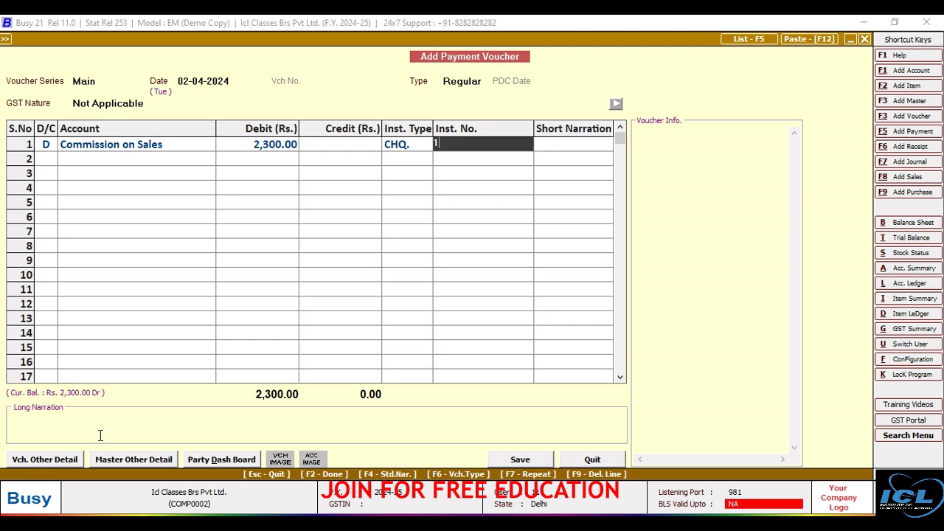
text(111333)
key(Return)
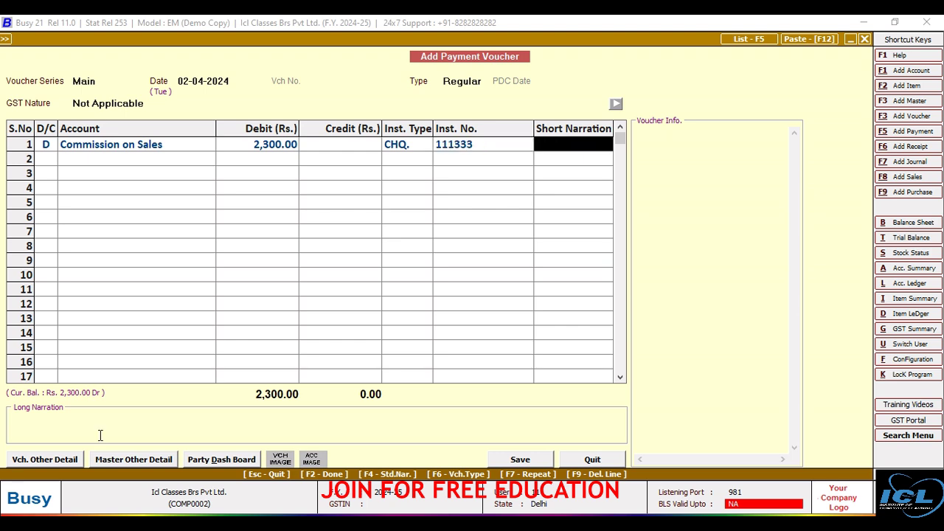
- Credit Axis Bank with 2,300.00 on the second line, leave the narrations blank, and save the payment voucher
key(Return)
key(Return)
key(Return)
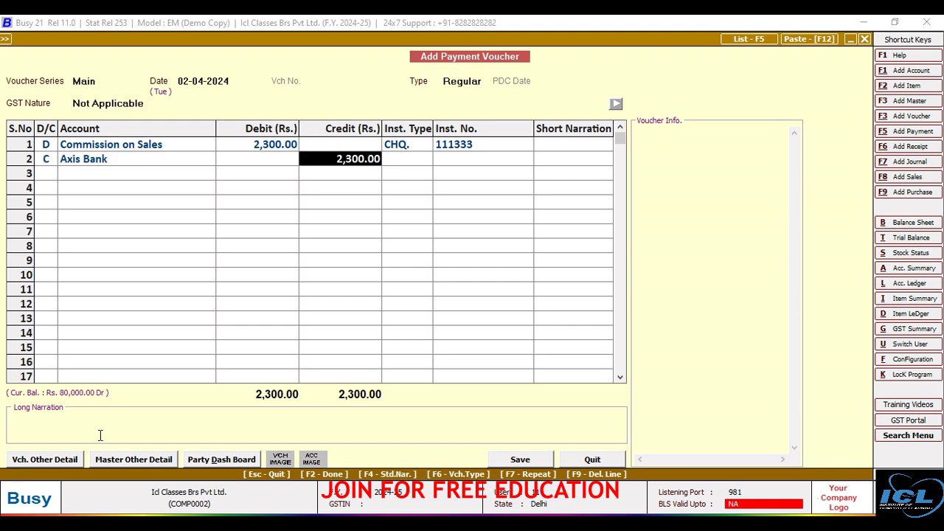
key(Return)
key(Return)
key(Return)
key(Return)
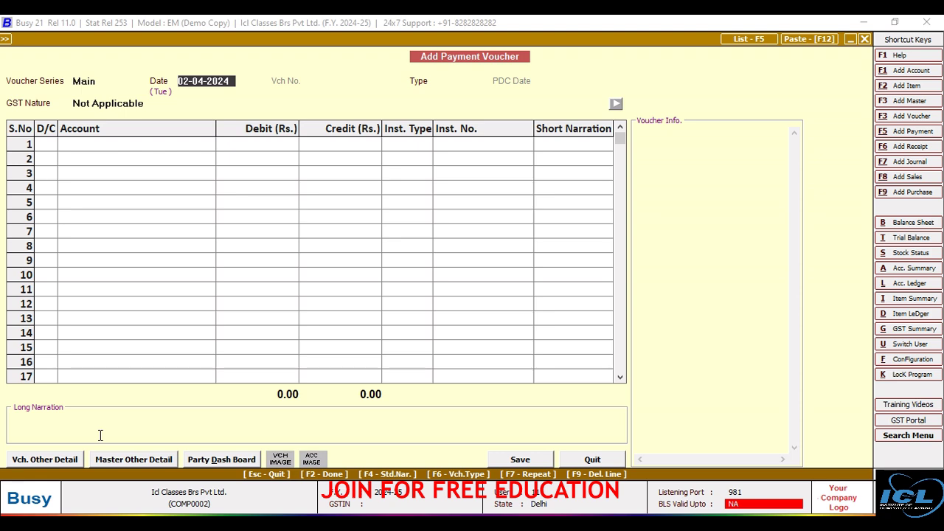
- Keep the date 02-04-2024, type Regular and GST nature Not Applicable for another payment voucher
key(Return)
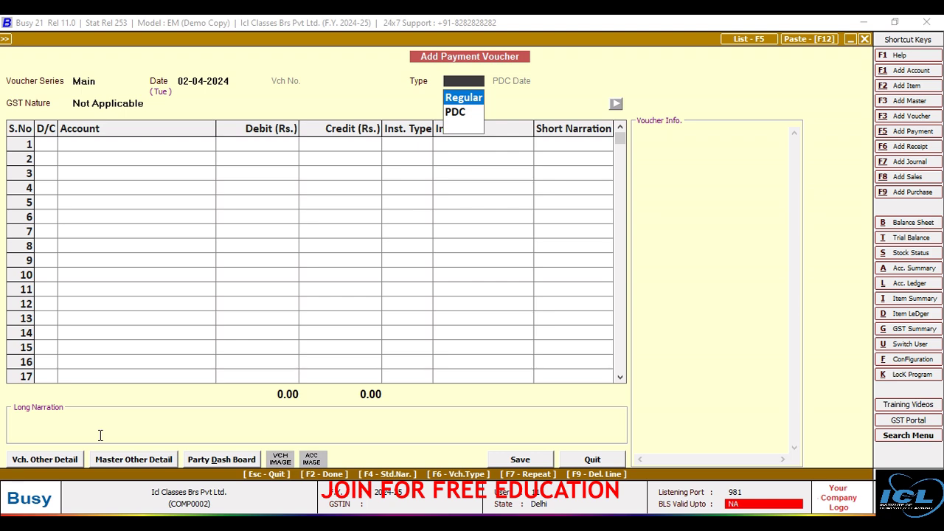
key(Return)
key(Return)
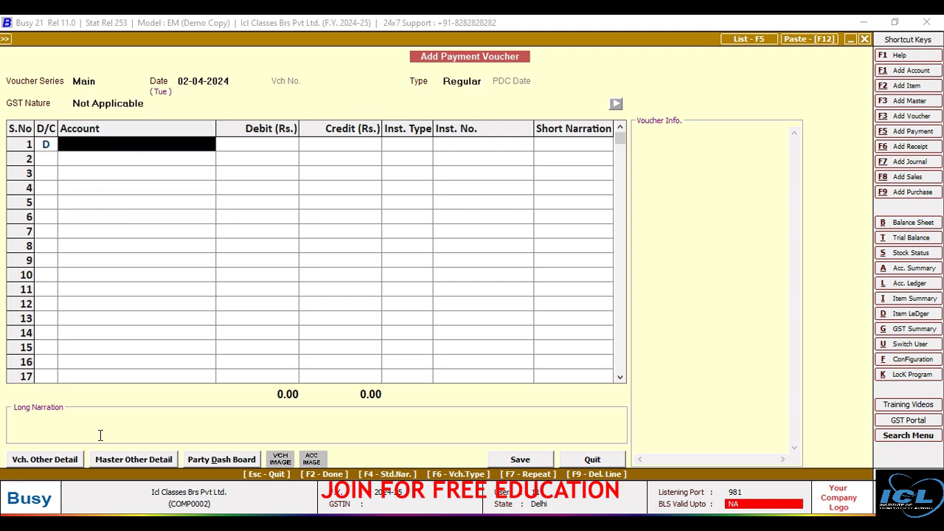
- Start a new account master from the voucher's first line, named Machine Fan and placed in the Fixed Assets group
text(ma)
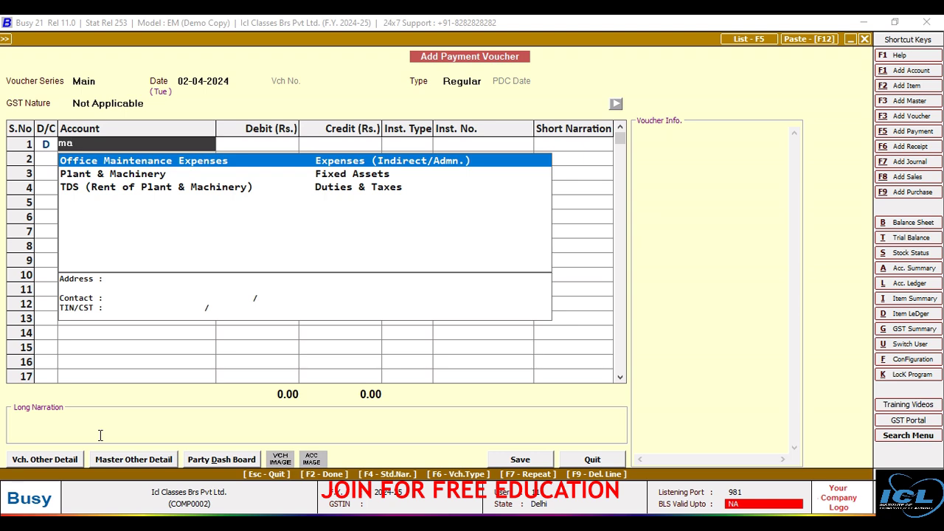
key(F3)
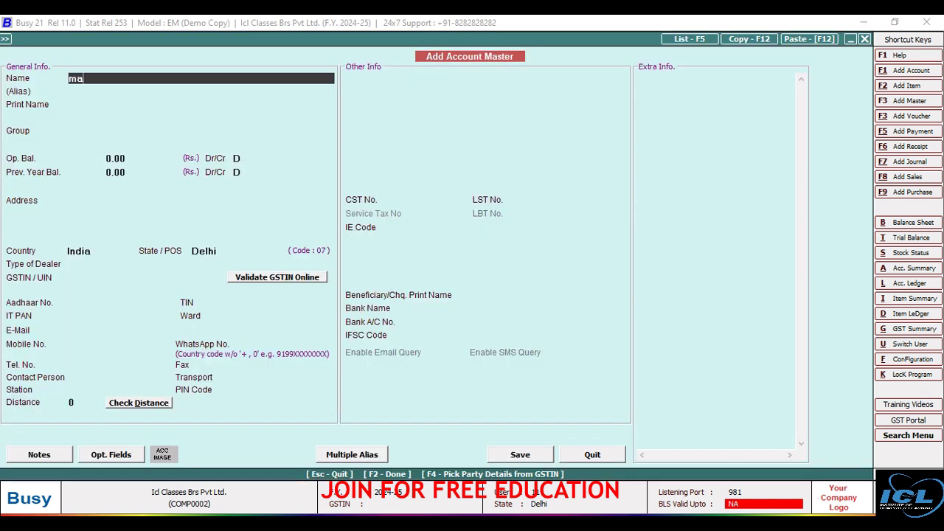
text(chine)
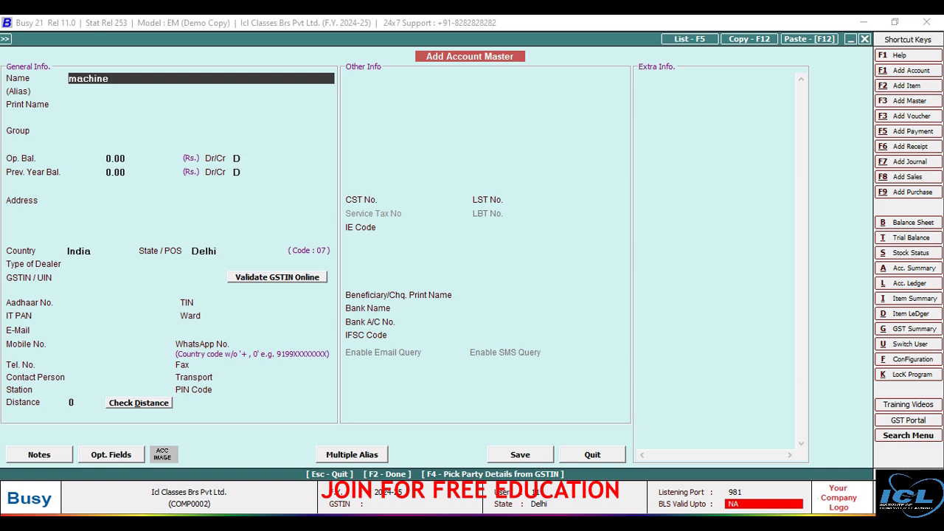
text( fan)
key(Return)
key(Return)
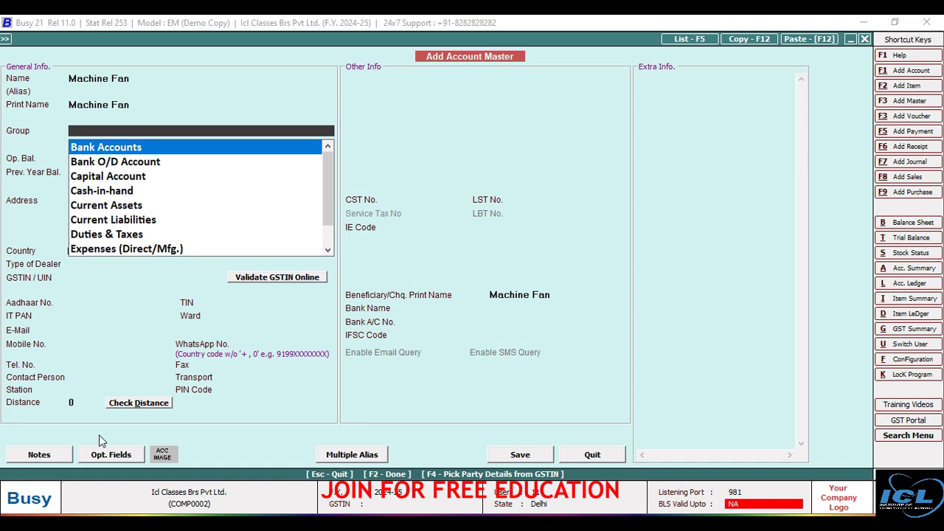
text(f)
key(Return)
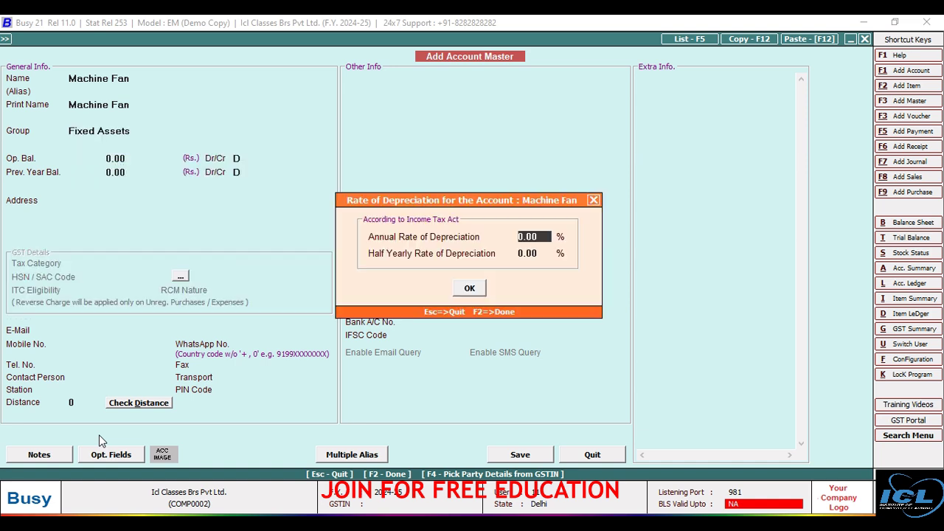
- Leave the annual and half-yearly depreciation rates at 0.00 and save the Machine Fan account
key(Return)
key(Return)
key(Return)
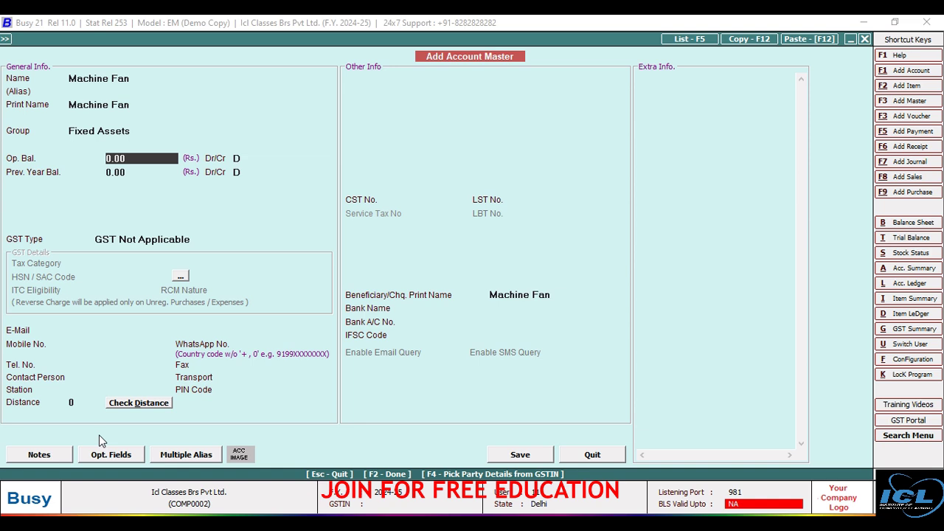
key(F2)
key(Return)
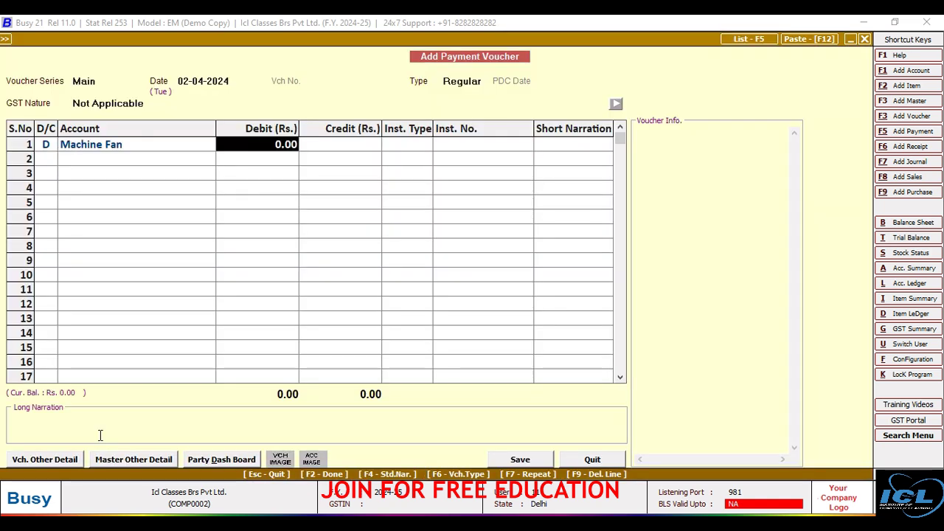
- Debit Machine Fan with 25,000.00, using instrument type CHQ. and instrument number 111444
text(25000)
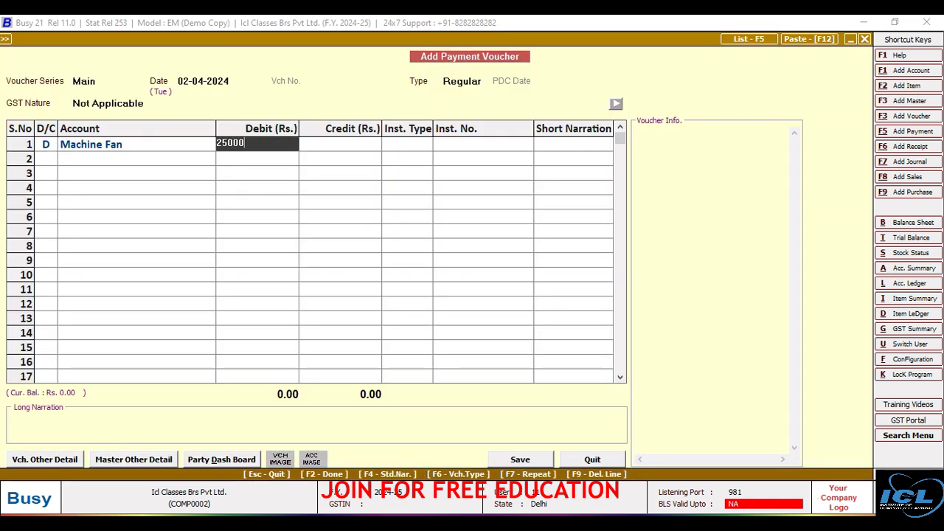
key(Return)
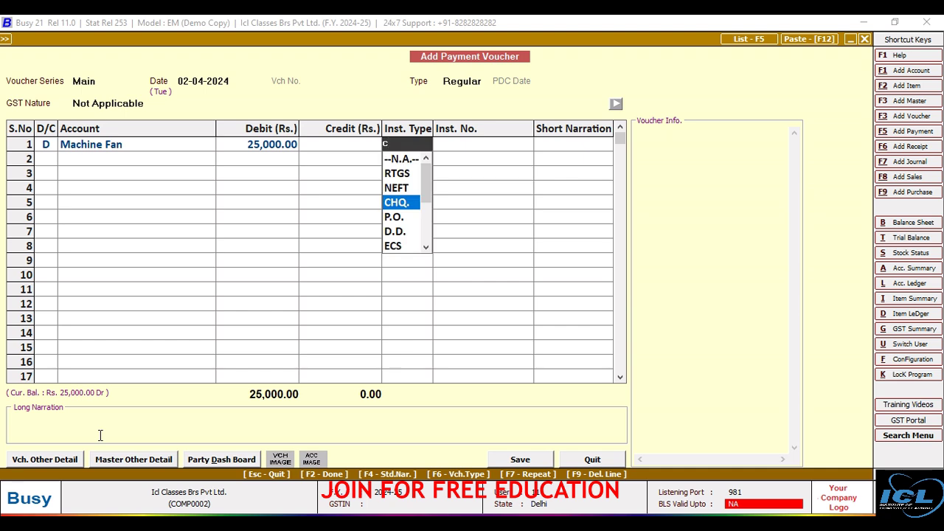
key(Return)
text(11)
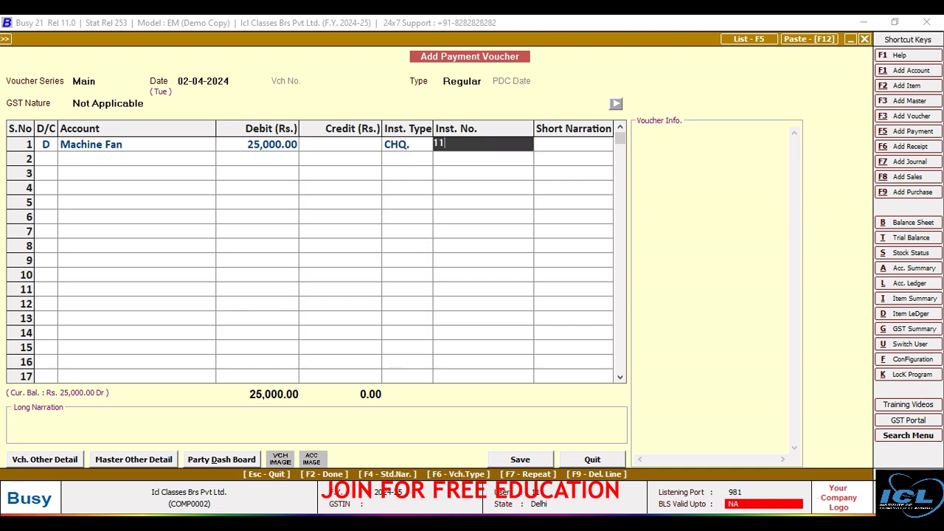
text(14444)
key(Return)
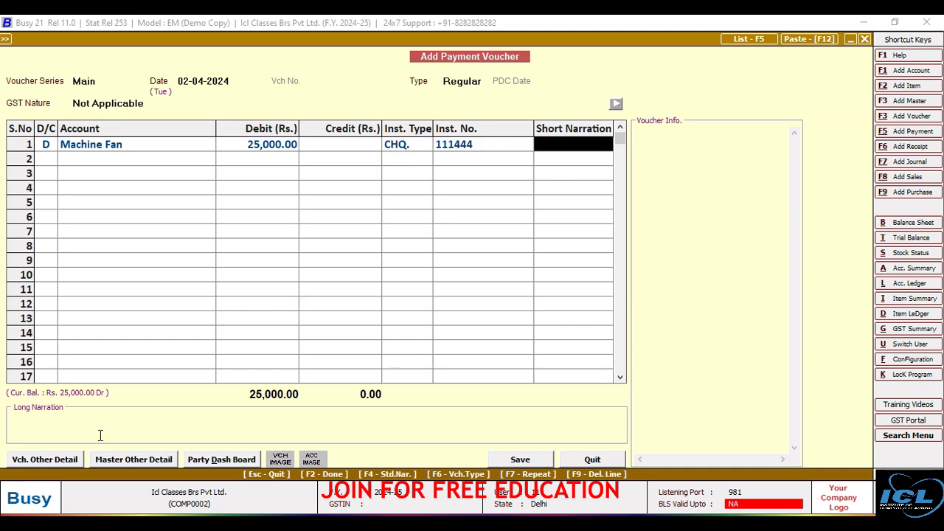
- Credit Axis Bank with the matching 25,000.00, save the payment voucher, and leave payment voucher entry
key(Return)
key(Return)
key(Return)
key(Return)
key(Return)
key(Return)
key(Return)
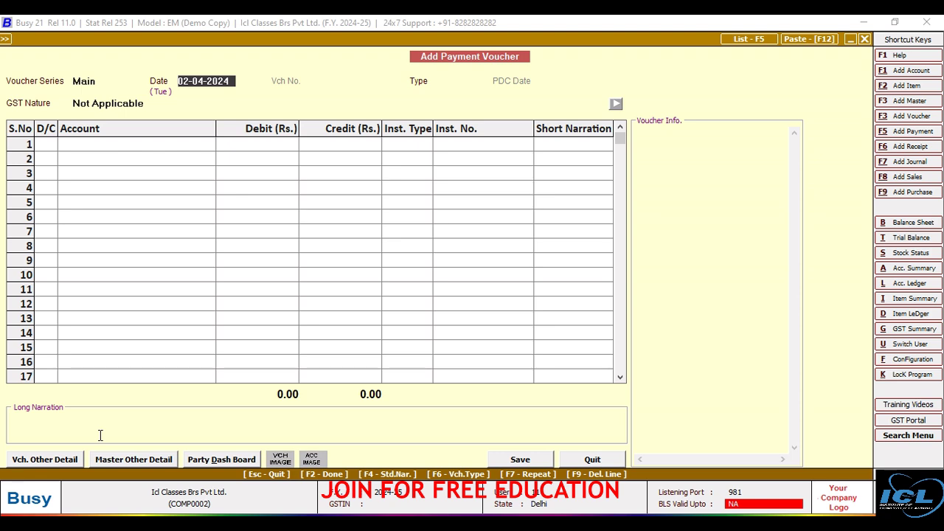
key(Escape)
key(Return)
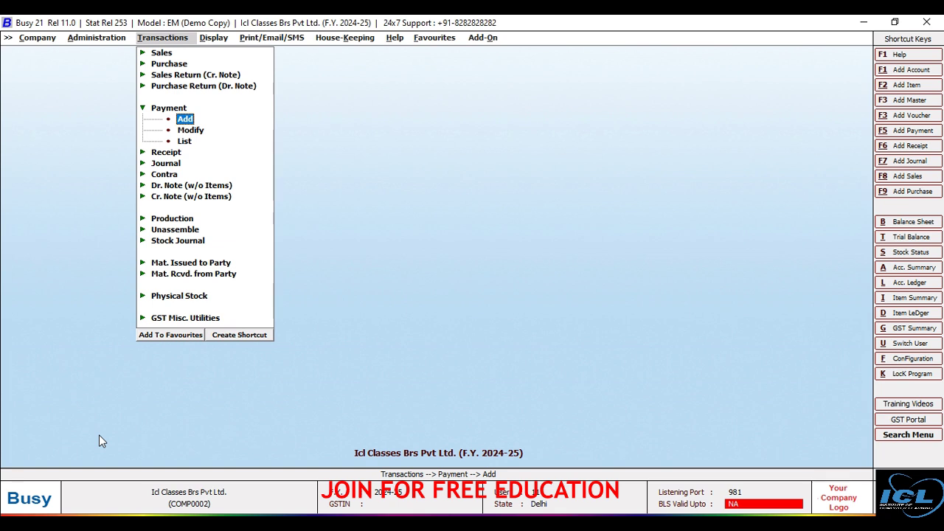
key(Escape)
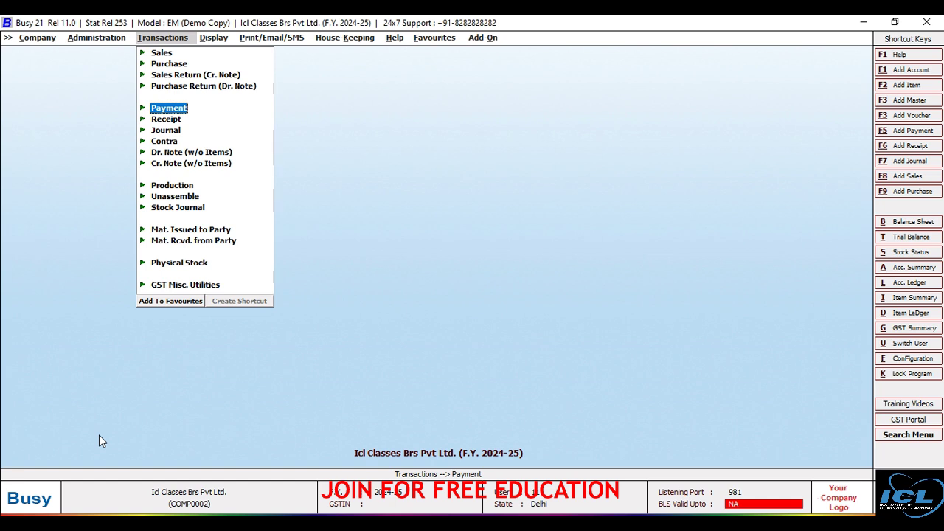
- Bring up the list of available bank reconciliation reports
key(Right)
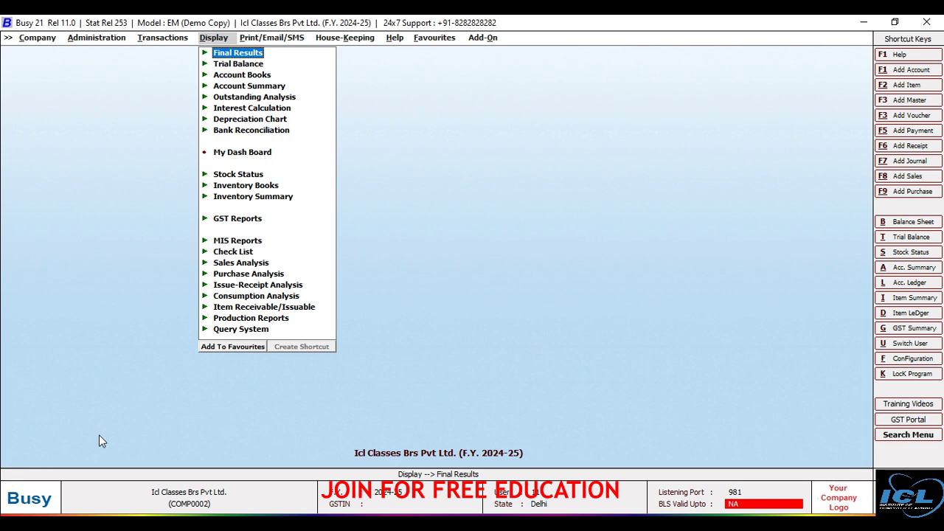
key(Down)
key(Down)
key(Down)
key(Down)
key(Down)
key(Down)
key(Down)
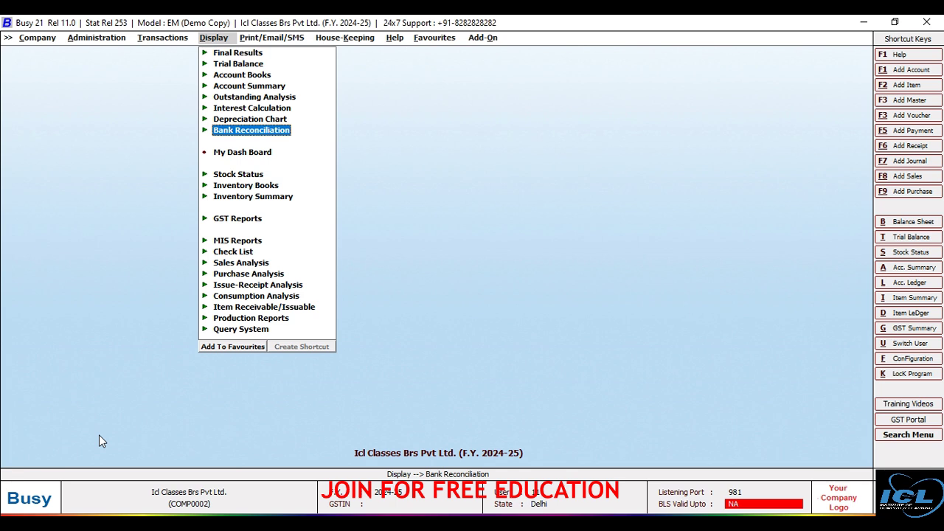
key(Return)
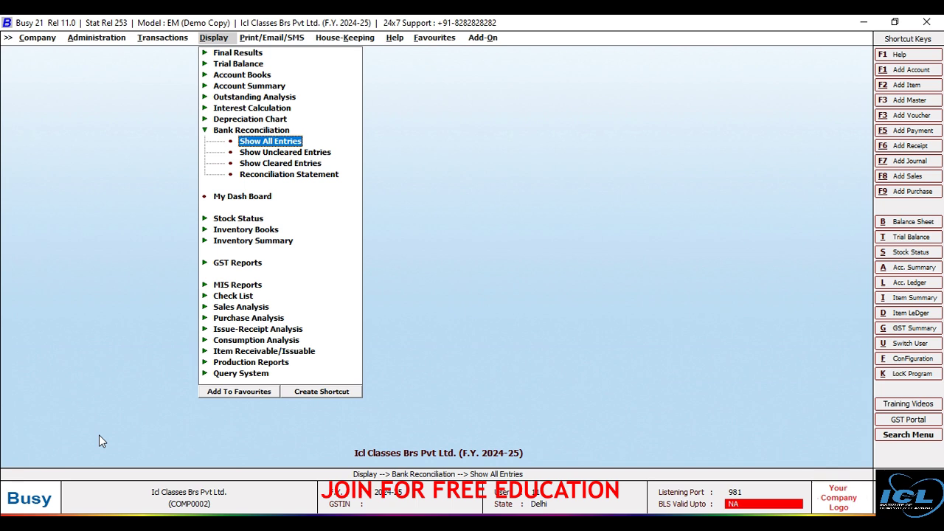
- View the Bank Reconciliation Statement for Axis Bank from 01-04-2024 to 02-04-2024, then close it
key(Down)
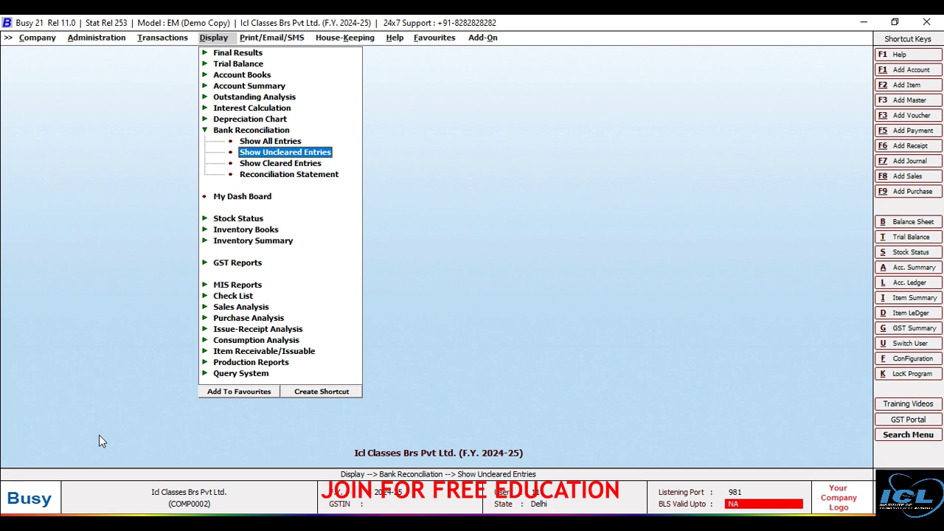
key(Down)
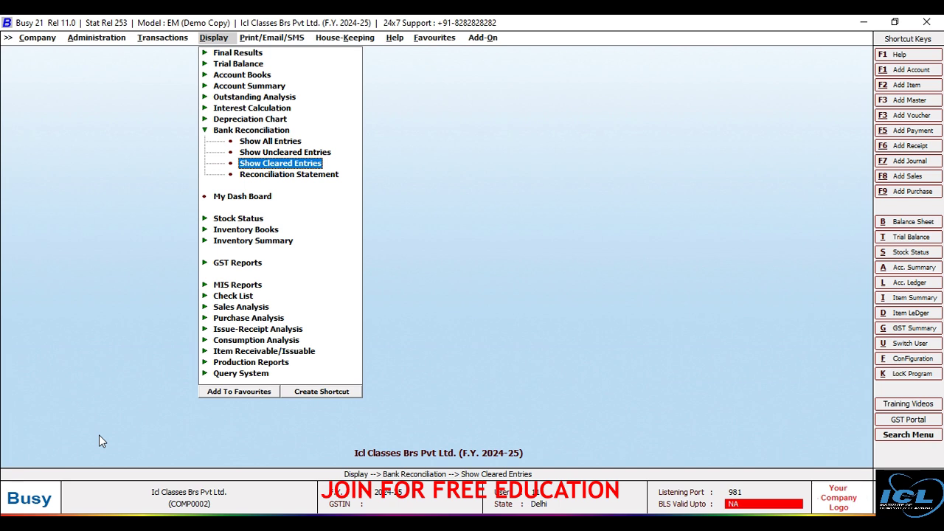
key(Down)
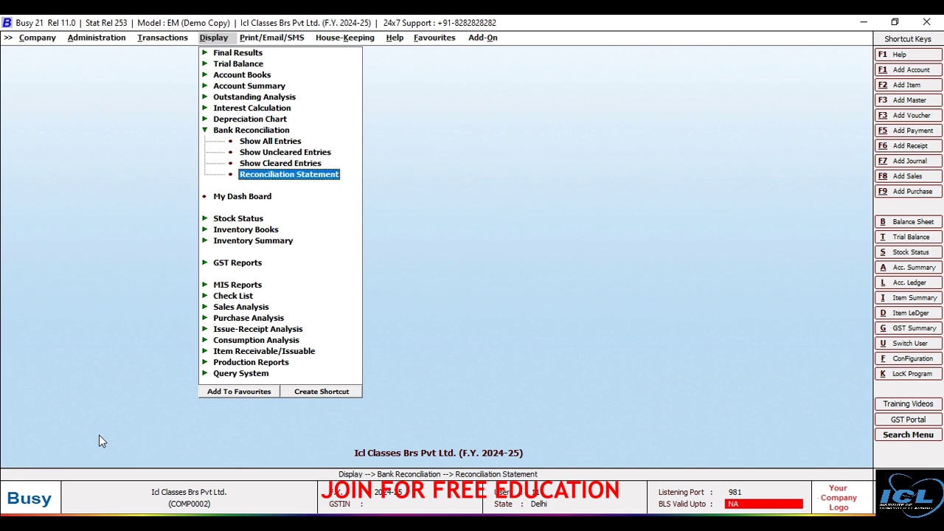
key(Return)
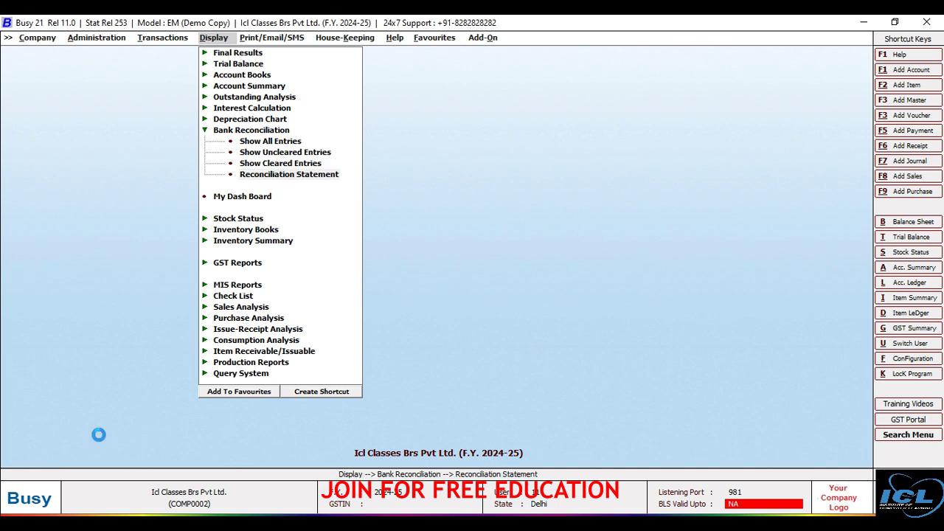
key(Return)
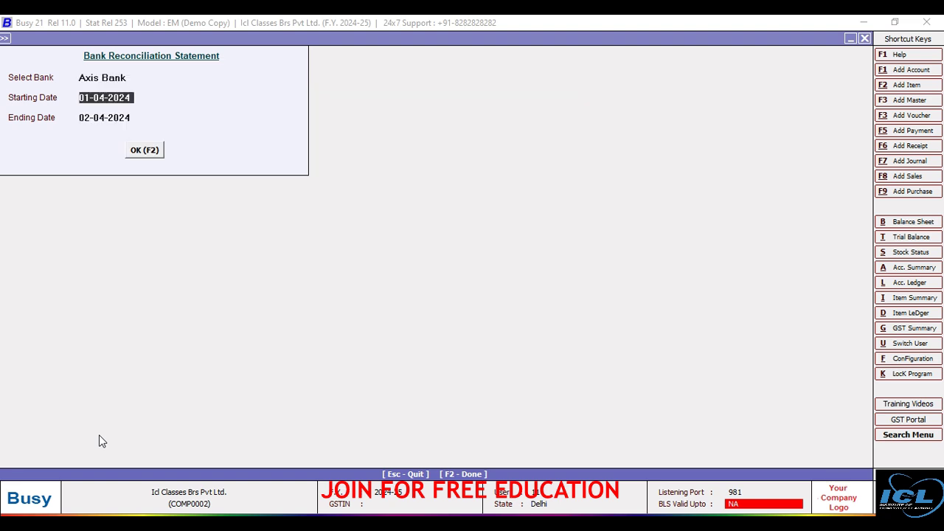
key(Return)
key(Return)
key(Return)
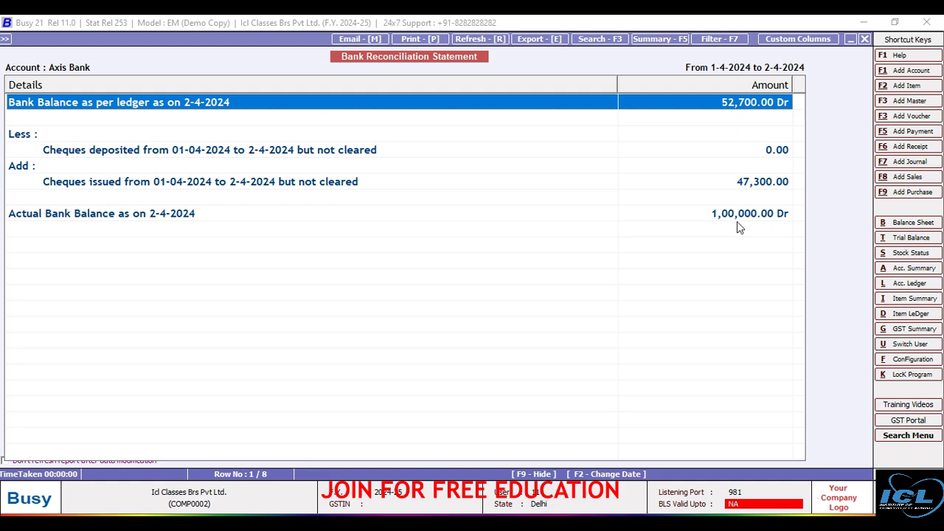
key(Escape)
key(Escape)
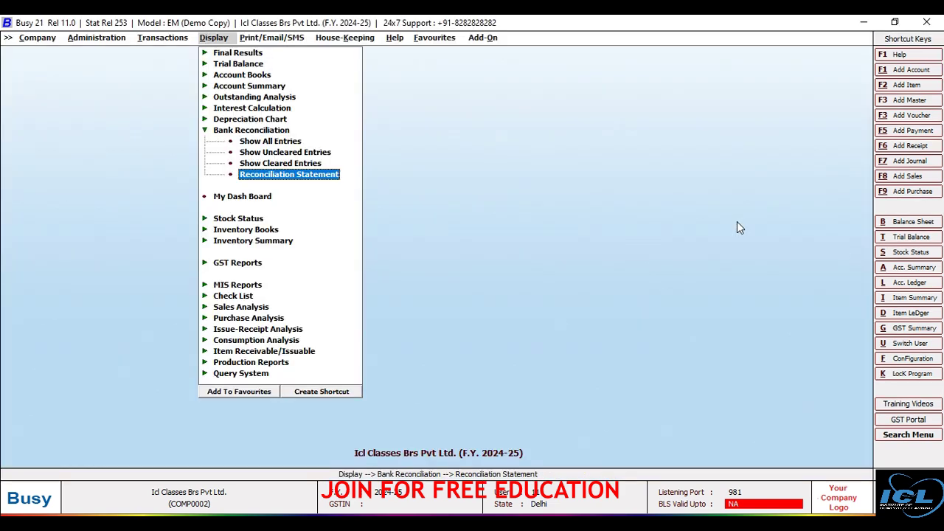
- Show all Axis Bank reconciliation entries from 01-04-2024 to 02-04-2024, listed by name without short narration but with bank instrument details
key(Escape)
key(Return)
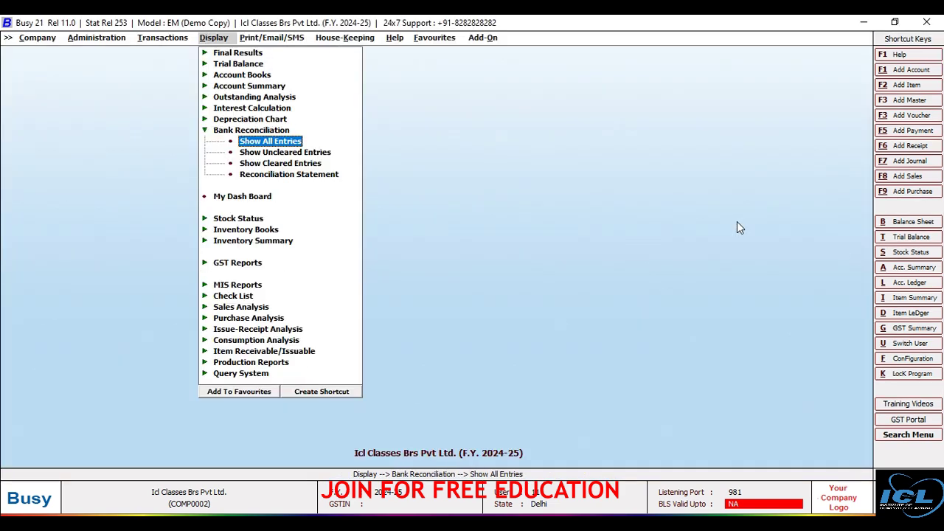
key(Return)
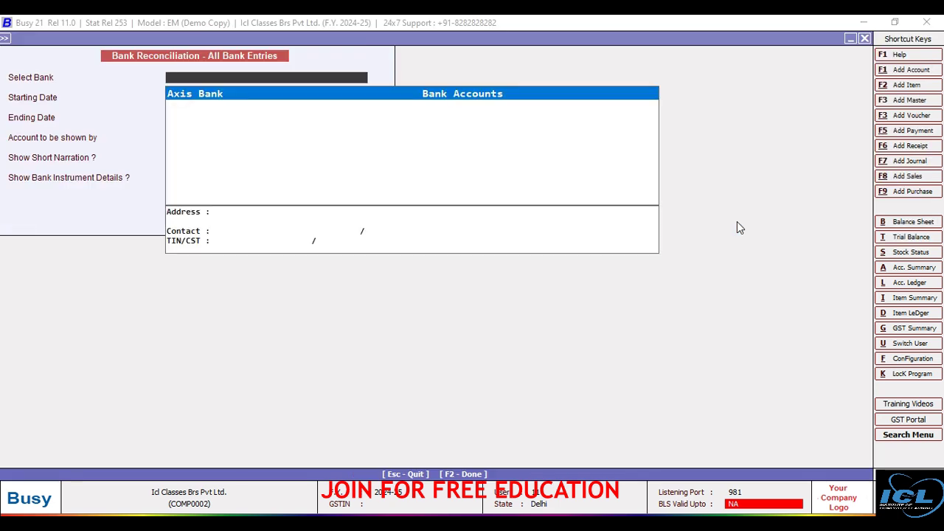
key(Return)
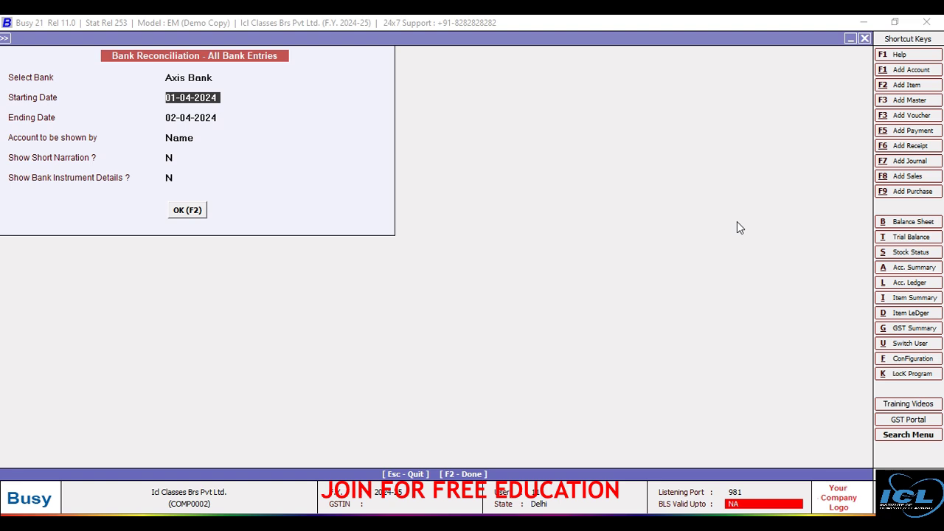
key(Return)
key(Return)
key(Return)
key(Return)
key(Return)
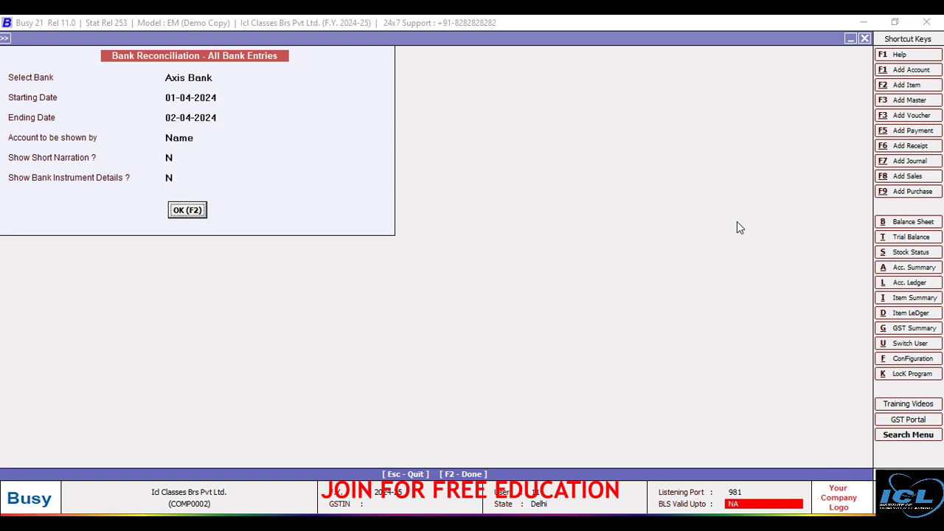
key(Up)
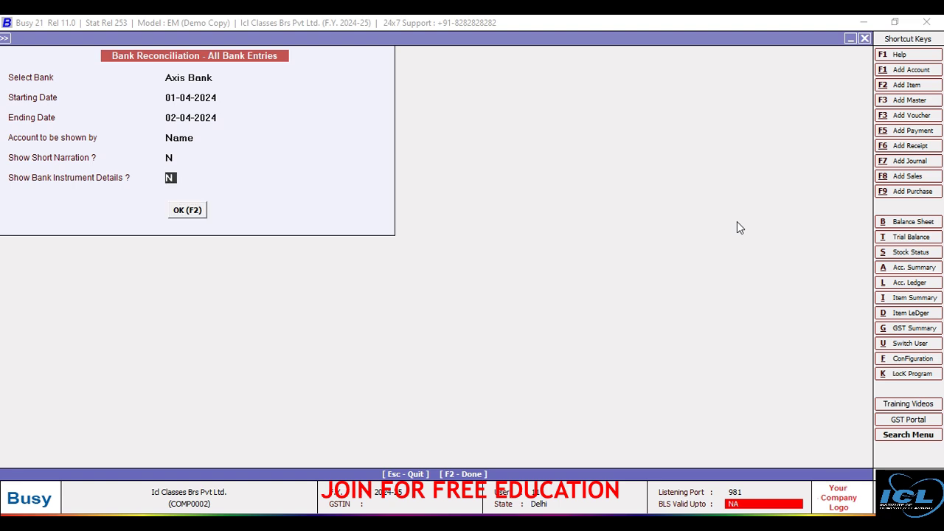
key(y)
key(Return)
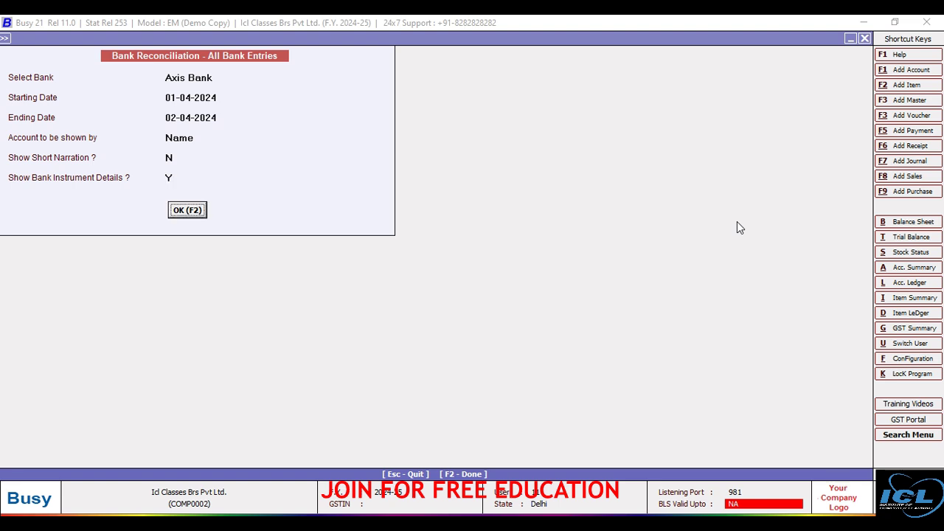
key(Return)
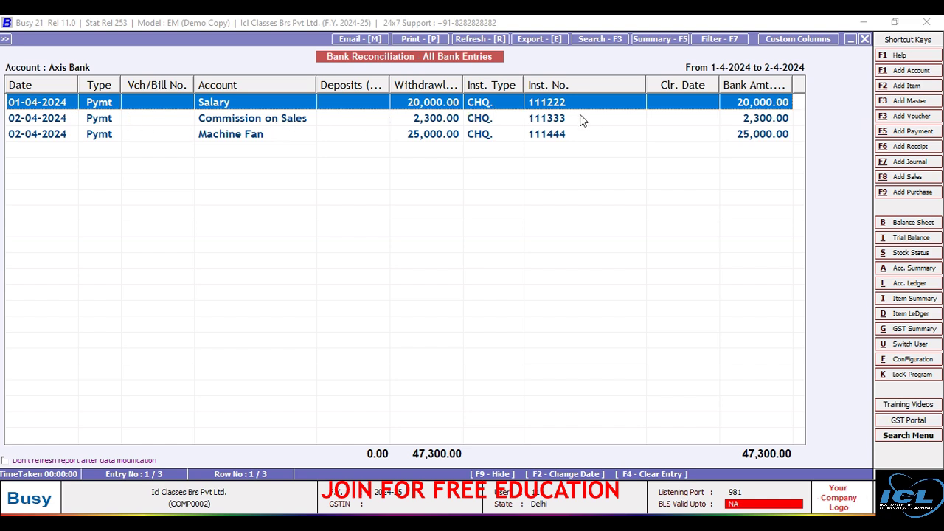
click(671, 105)
double_click(672, 105)
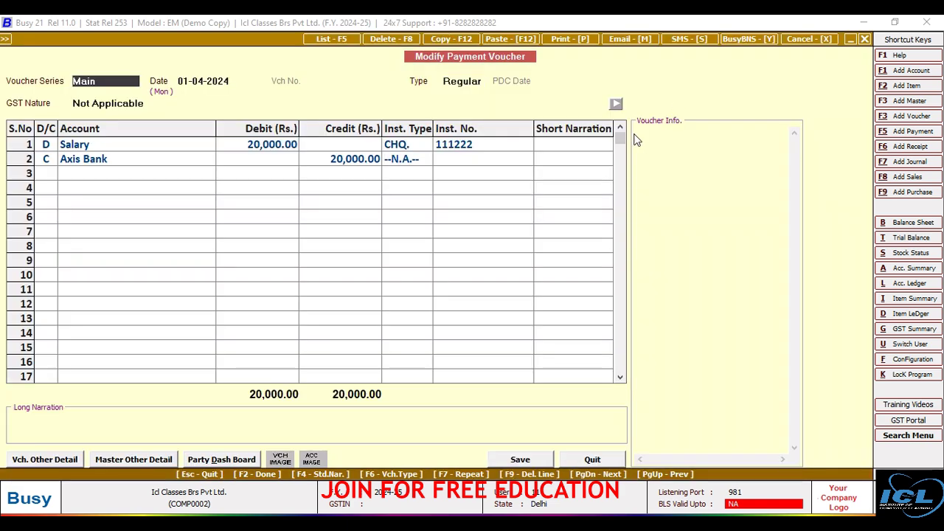
key(Escape)
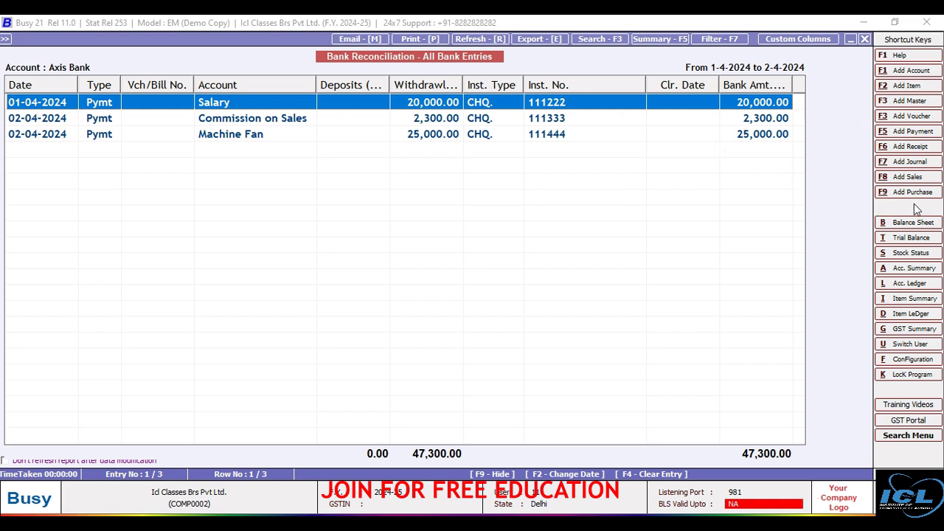
- Clear the Salary entry with clearing date 02-04-2024 and the full voucher option set to Y
key(Return)
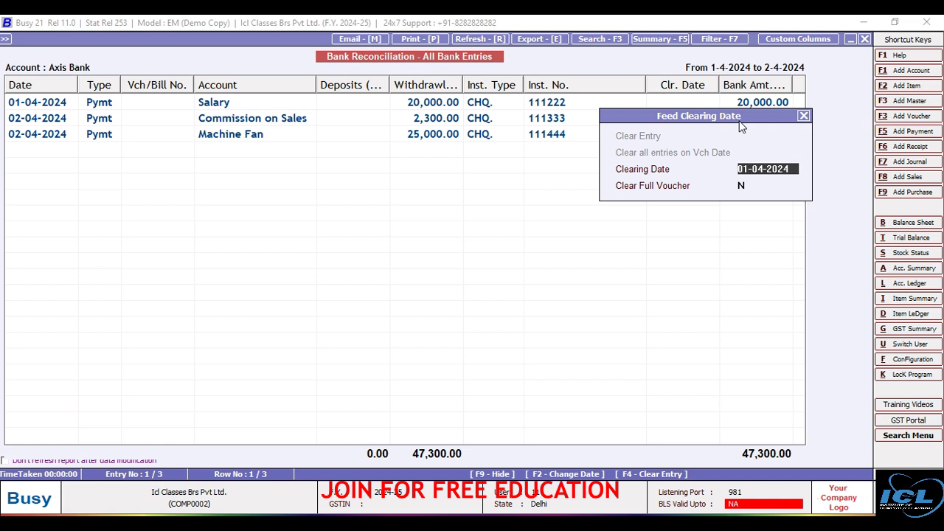
text(02-4)
key(Return)
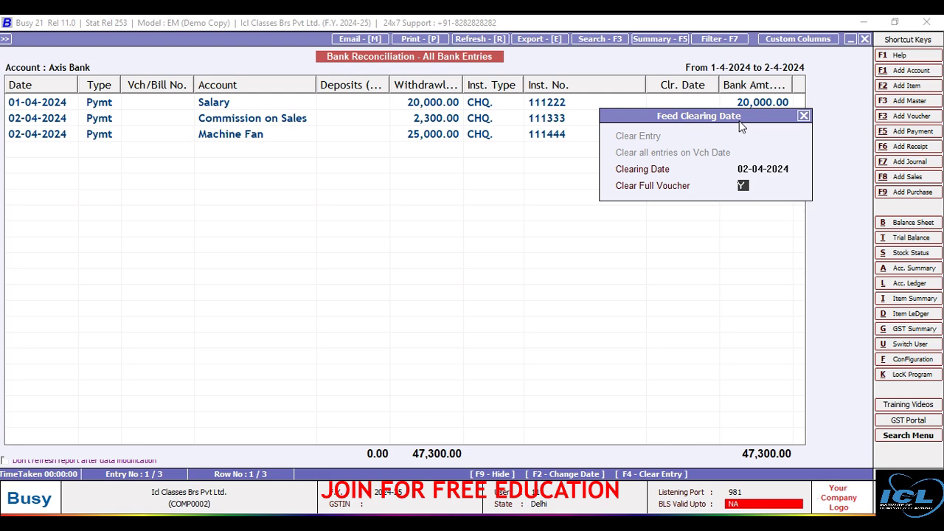
key(Return)
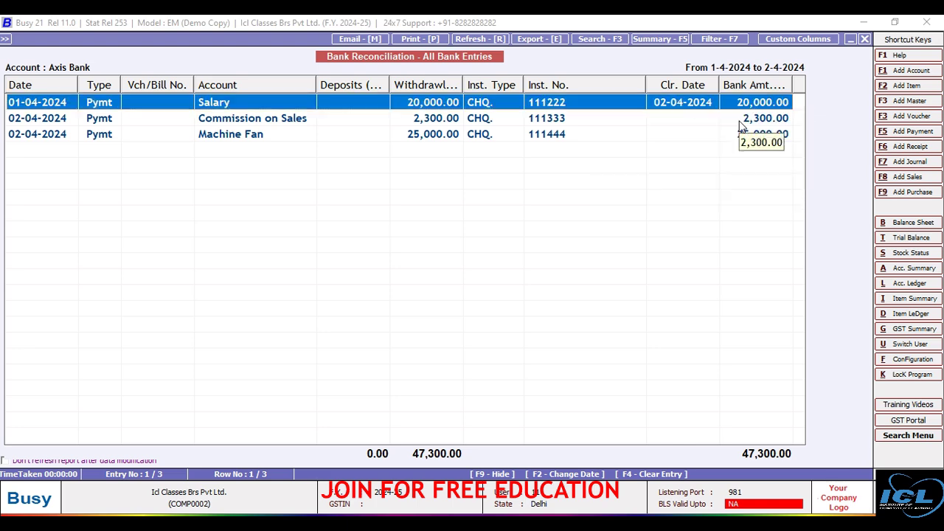
key(Return)
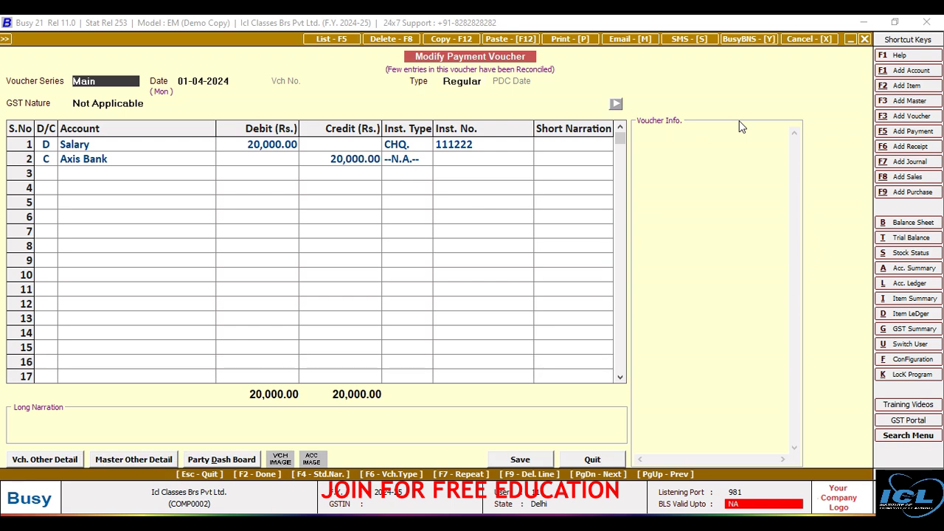
key(Escape)
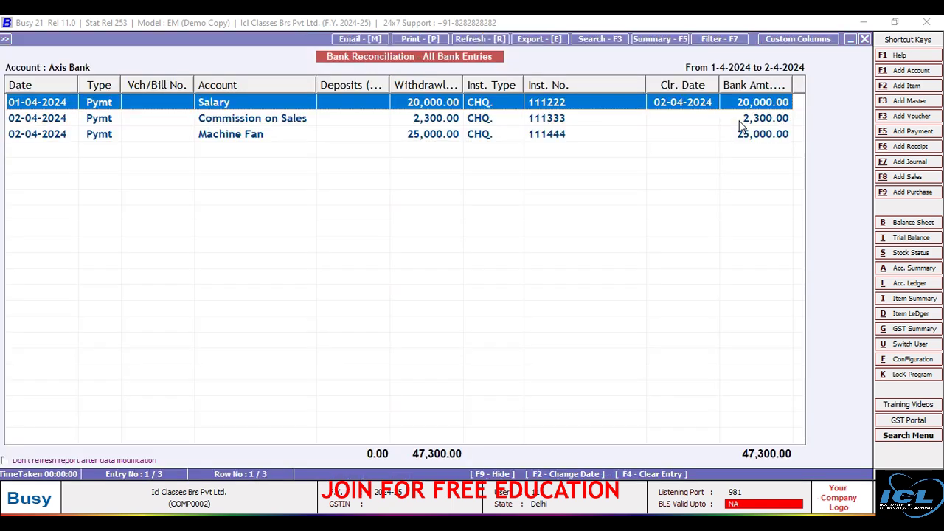
- Clear the Commission on Sales entry with clearing date 03-04-2024, leaving the full voucher option at N
click(667, 118)
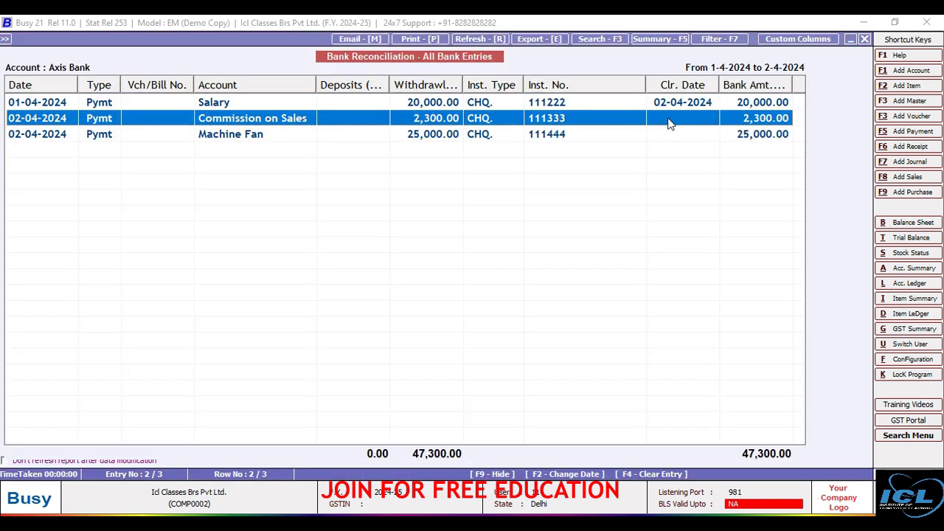
key(Return)
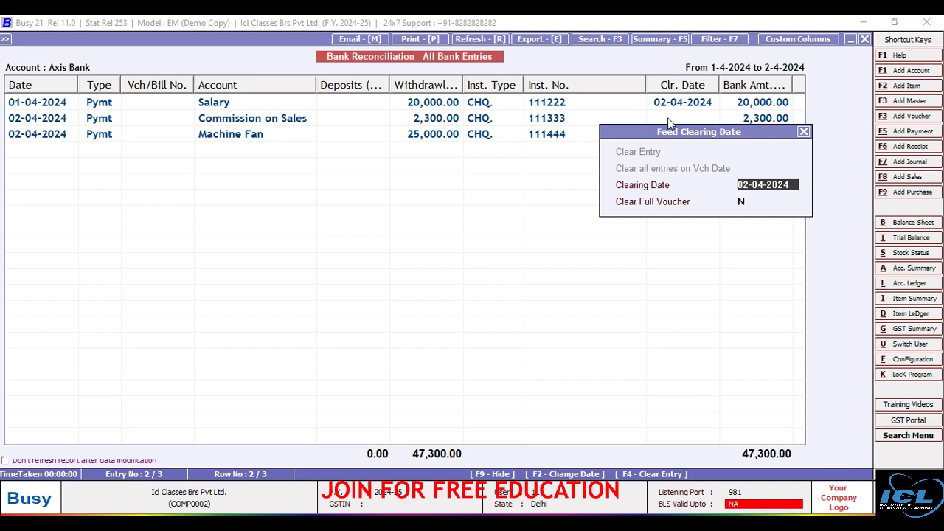
text(03-)
text(04)
key(Return)
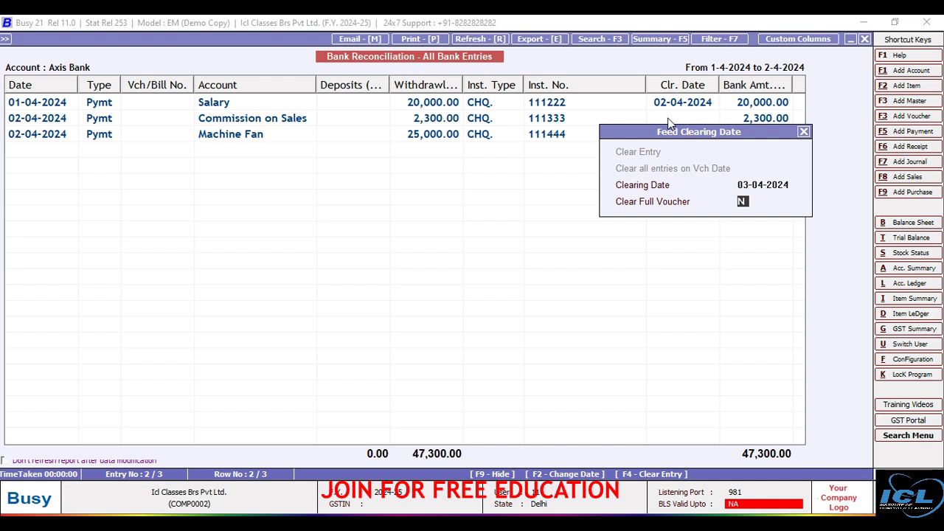
key(Return)
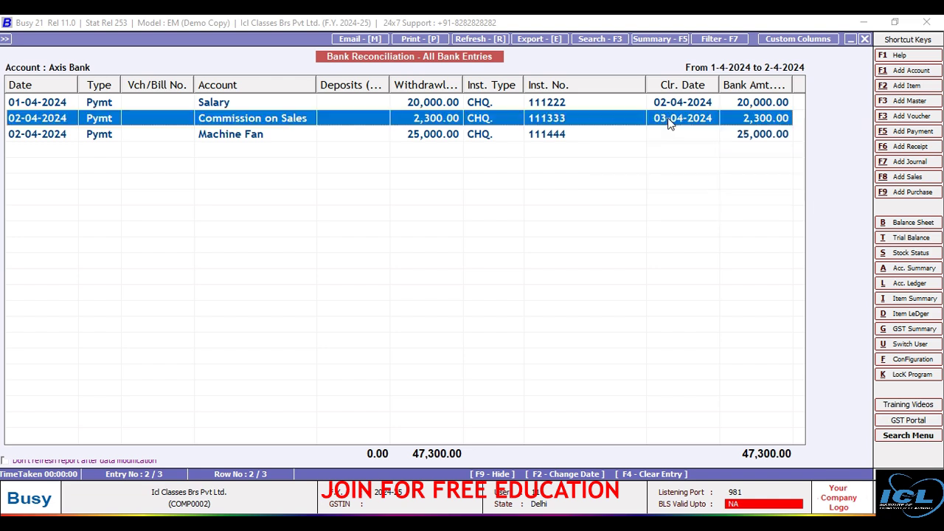
- Clear the Machine Fan entry with clearing date 05-04-2024 and the full voucher option set to Y, then close the entries report
key(Down)
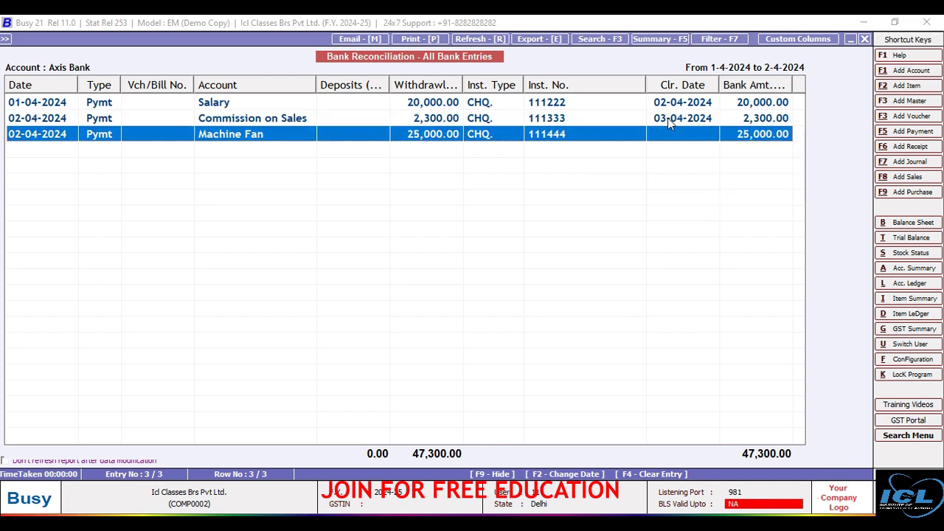
key(Return)
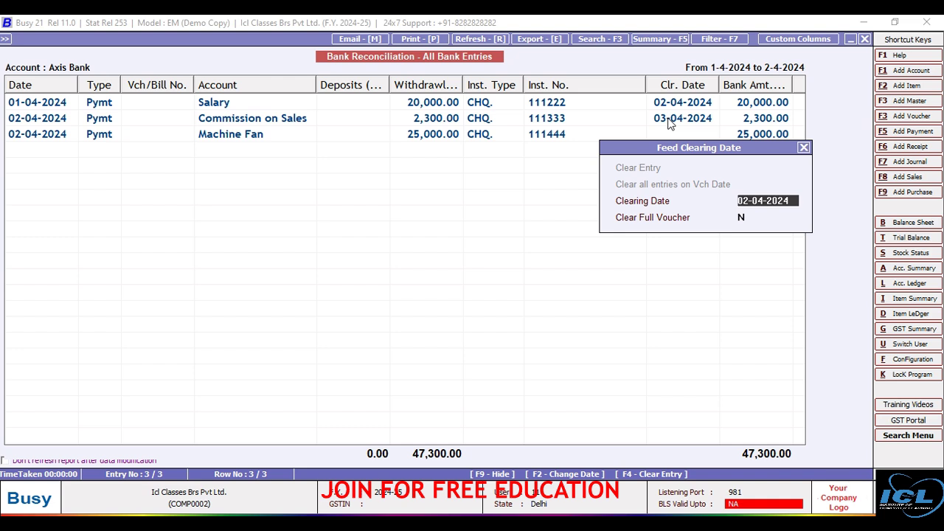
text(05-4)
key(Return)
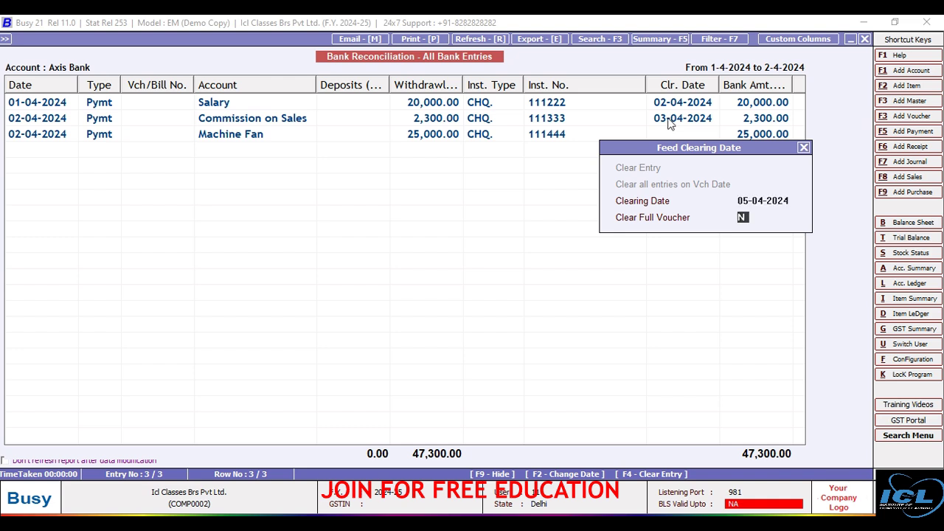
key(y)
key(Return)
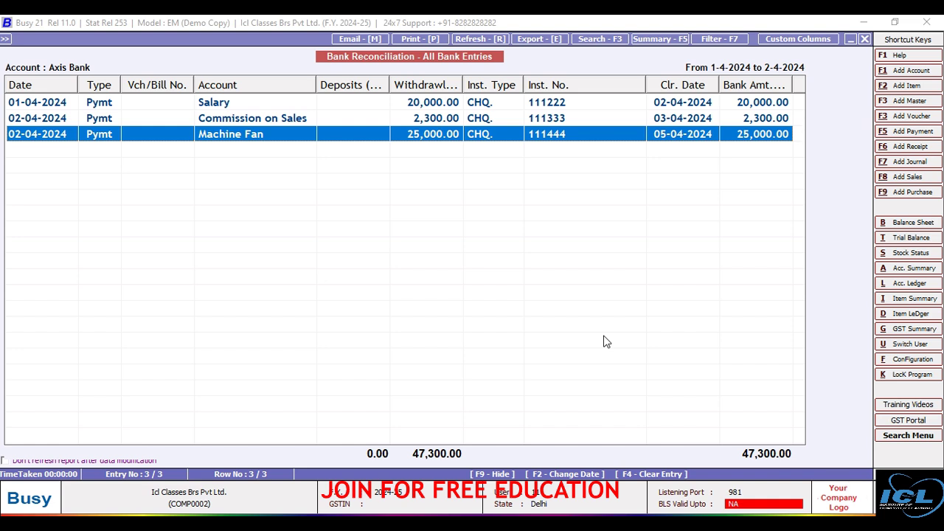
key(Return)
key(Escape)
key(Escape)
key(Escape)
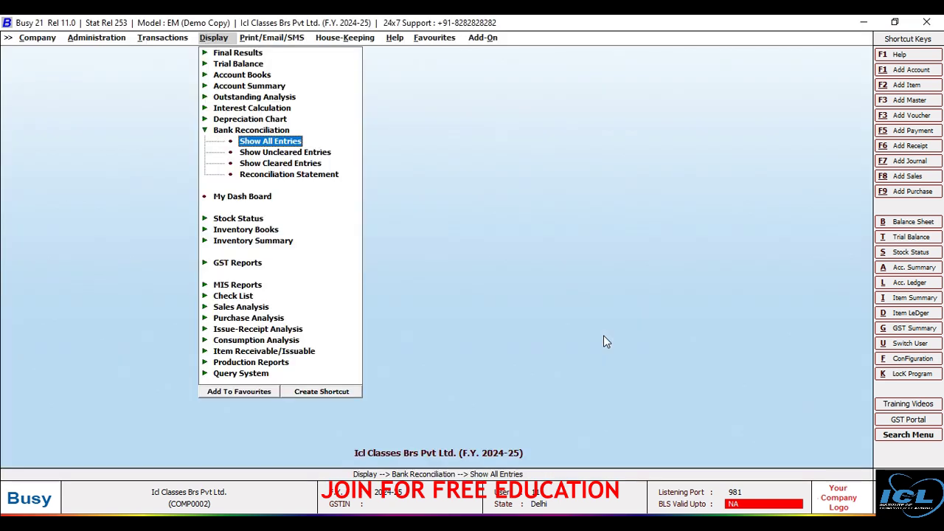
- View the cleared Axis Bank entries from 01-04-2024 to 02-04-2024, check the Salary payment voucher, and close the report
key(Down)
key(Down)
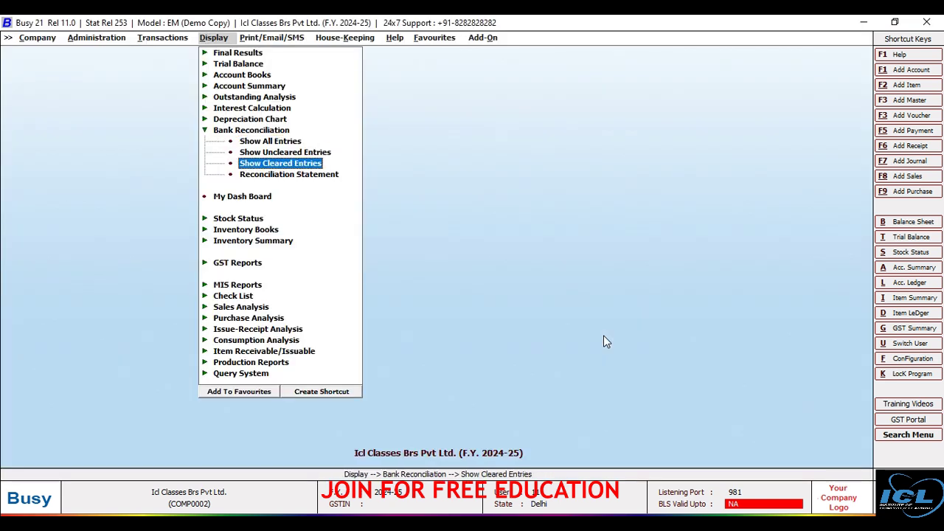
key(Return)
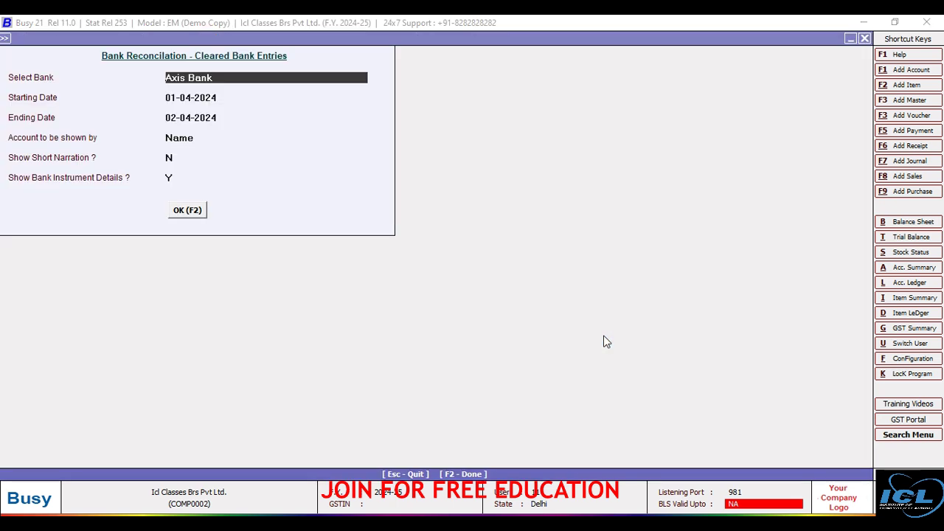
key(Return)
key(Return)
key(Return)
key(Return)
key(Return)
key(Return)
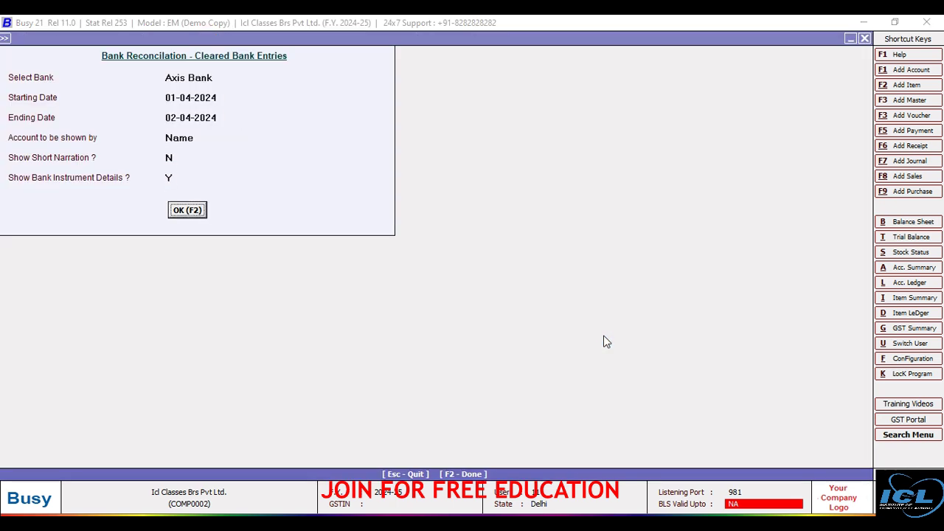
key(Return)
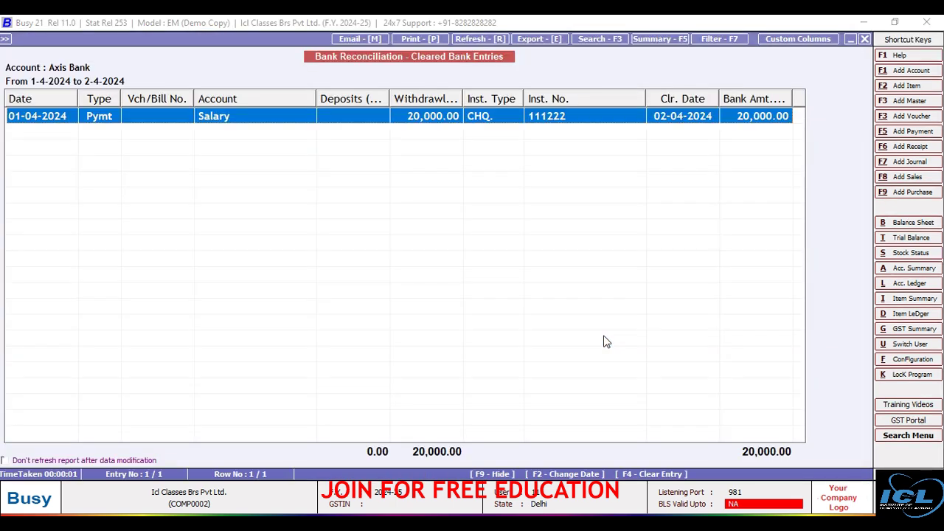
key(Return)
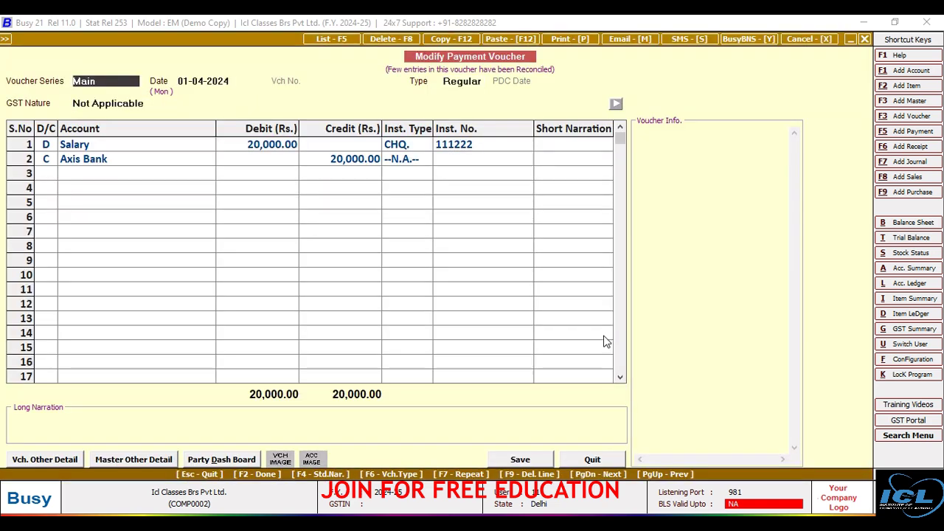
key(Escape)
key(Escape)
key(Escape)
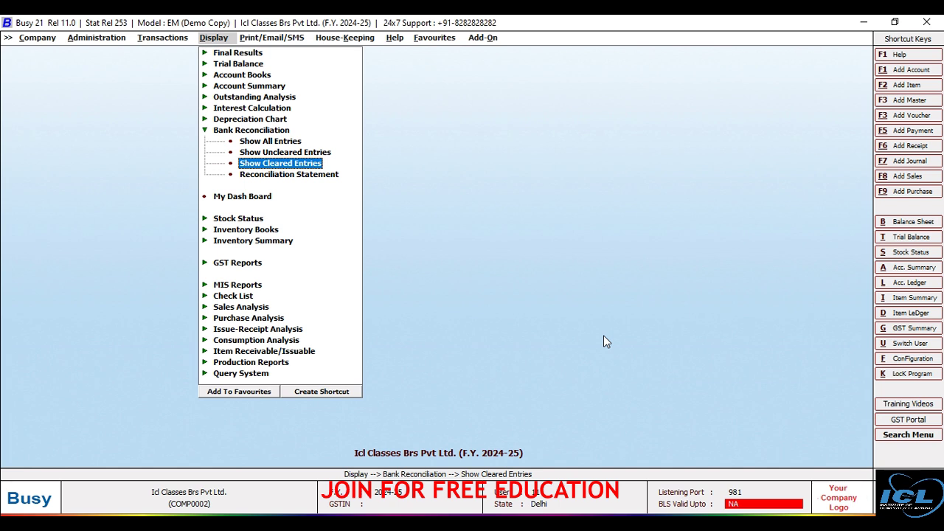
key(Escape)
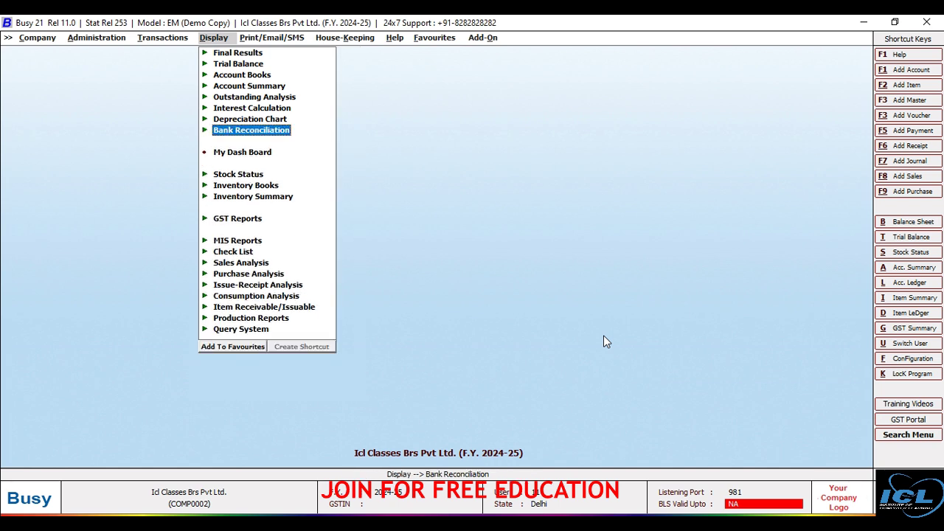
- Start a new receipt voucher dated 05-04-2024 with type Regular and GST nature Not Applicable
key(Left)
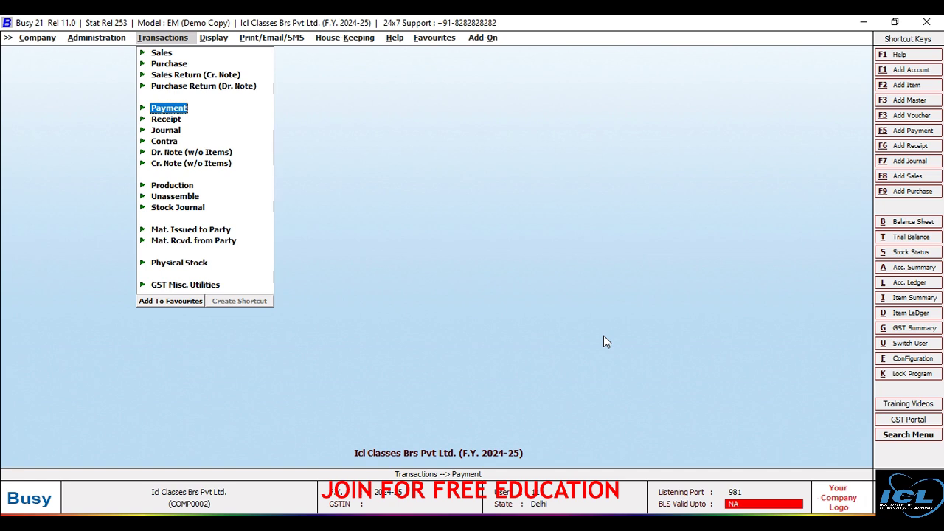
key(Down)
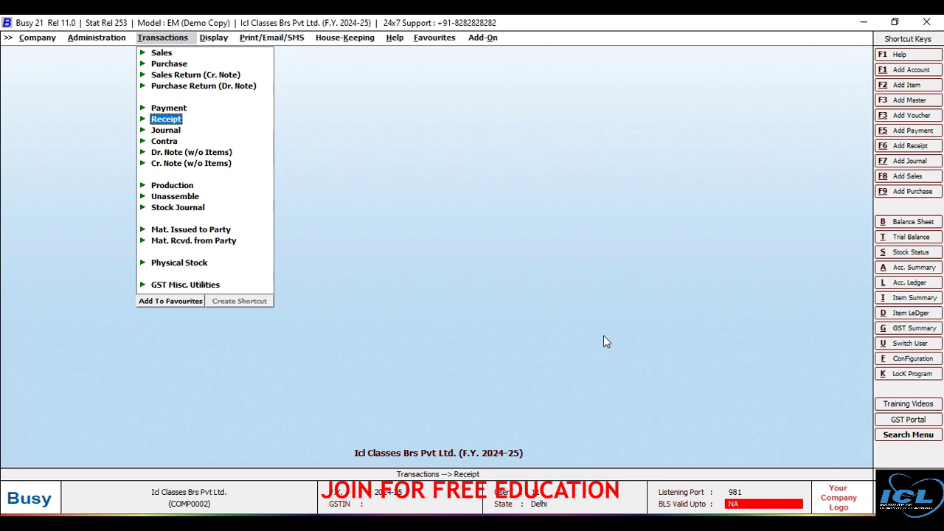
key(Return)
key(Return)
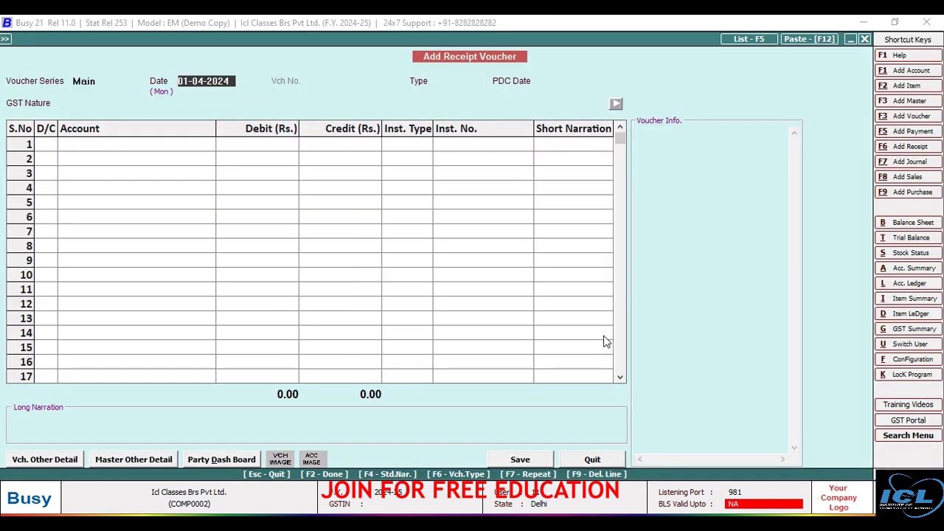
text(05-5)
key(BackSpace)
text(4)
key(Return)
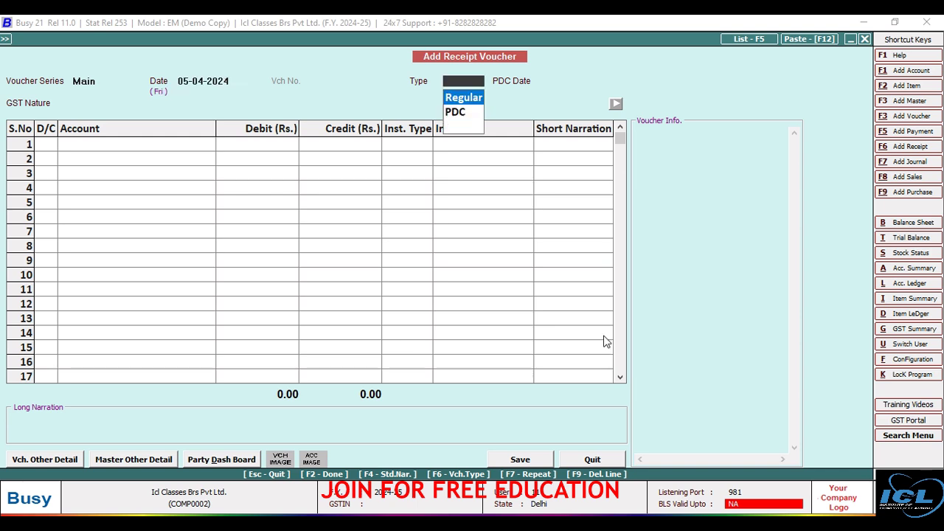
key(Return)
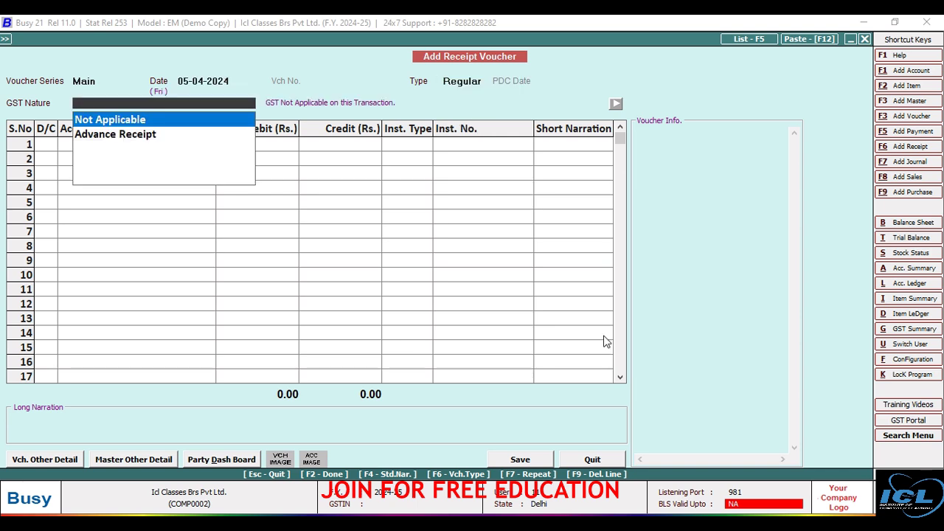
key(Return)
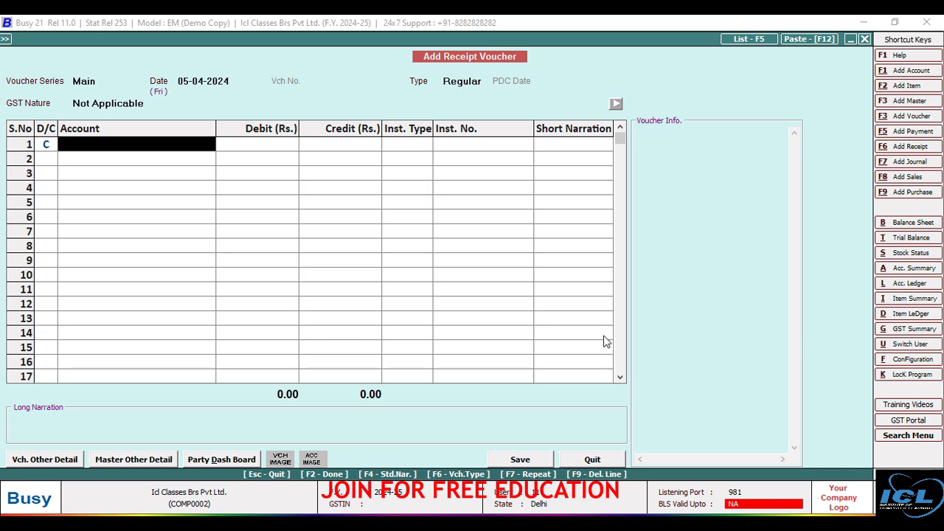
- Create the account "Int Rec from Axis Bank" under the Income (Indirect) group for the voucher's credit line and save it
key(alt+F1)
text(int r)
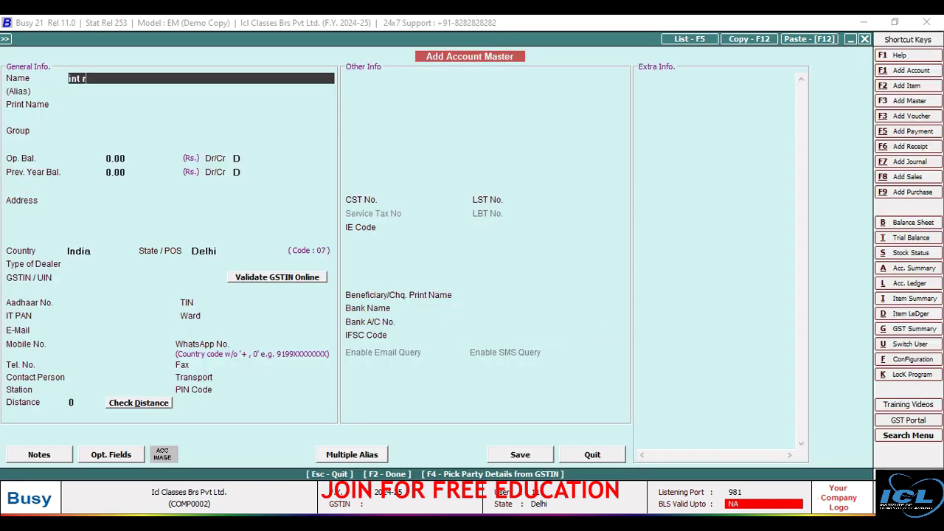
text(ec from axis bank)
key(Return)
key(Return)
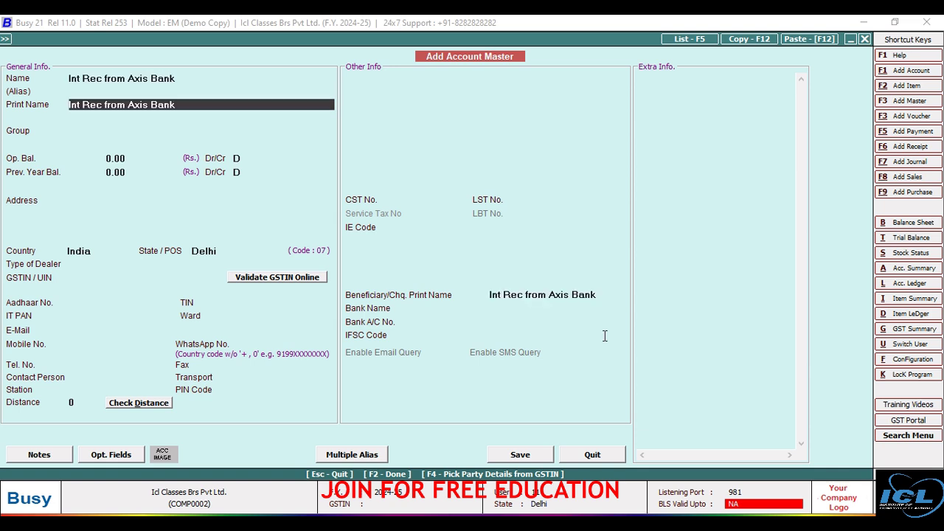
key(Return)
text(i)
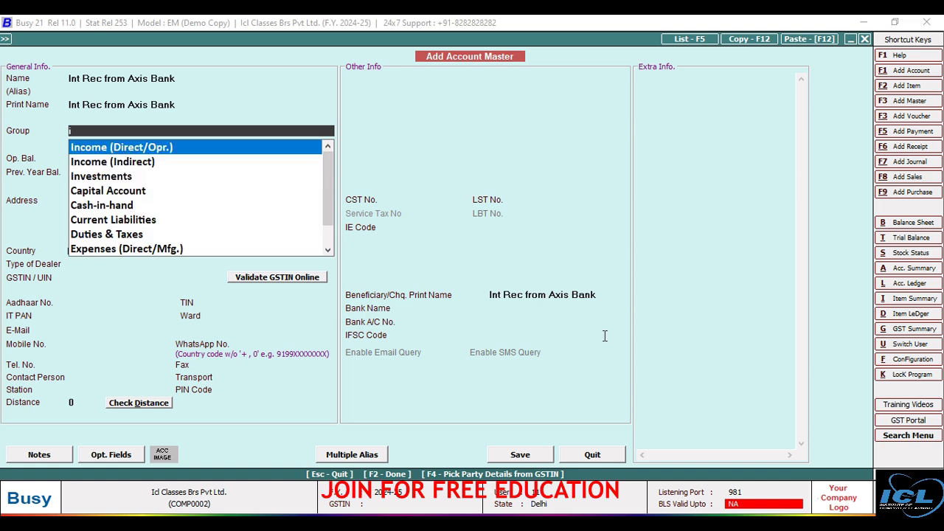
key(Down)
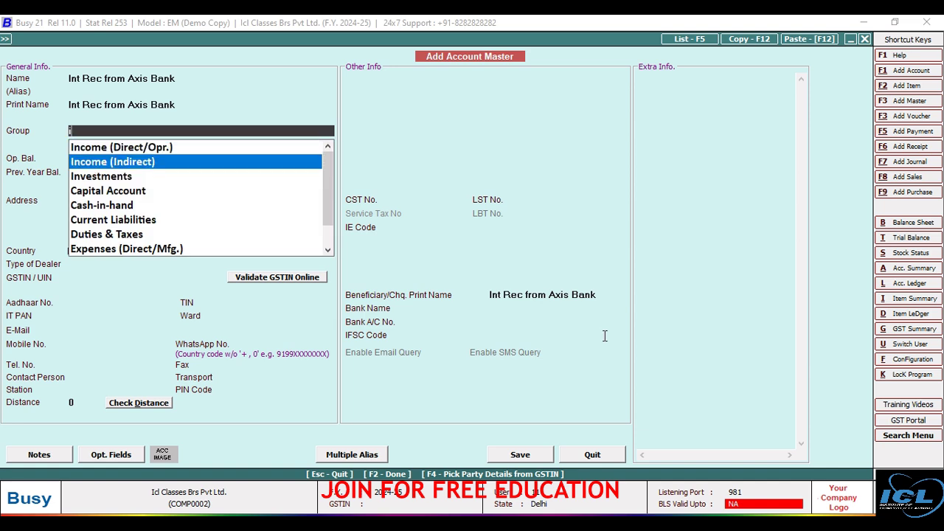
key(Return)
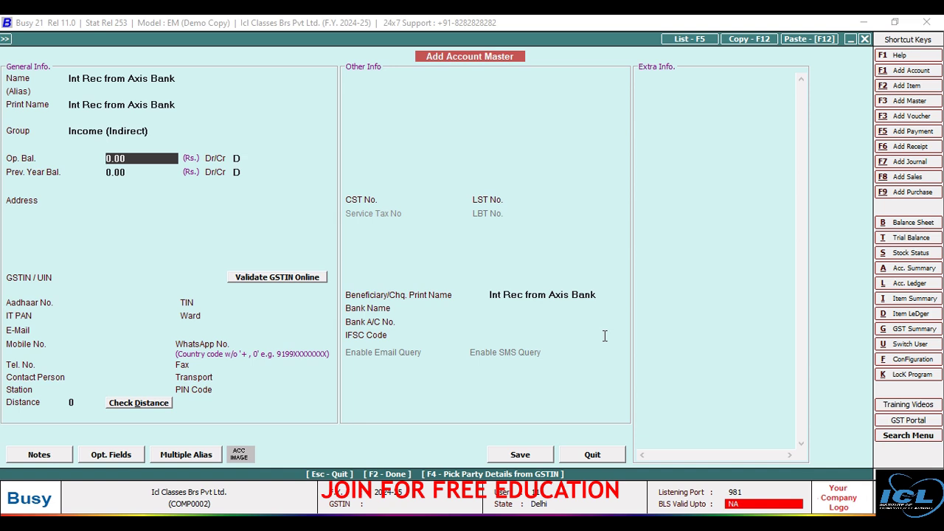
key(F2)
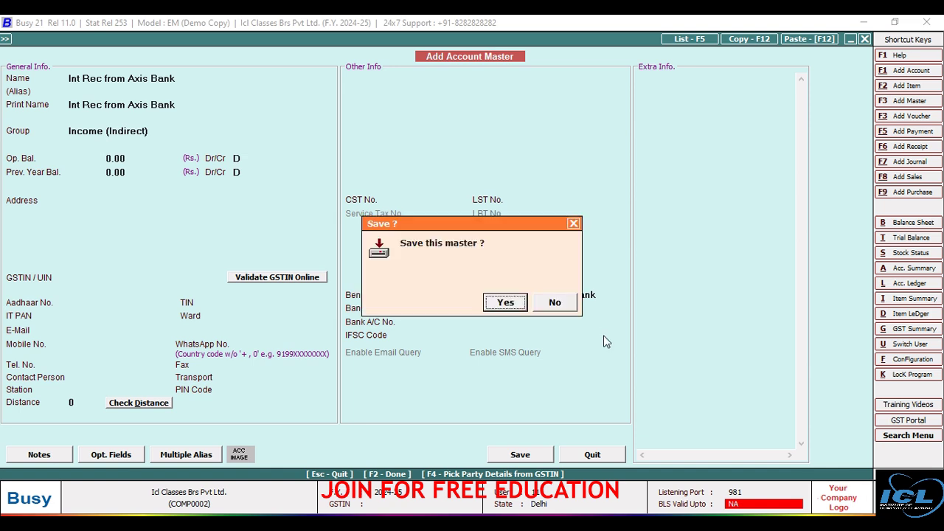
key(Return)
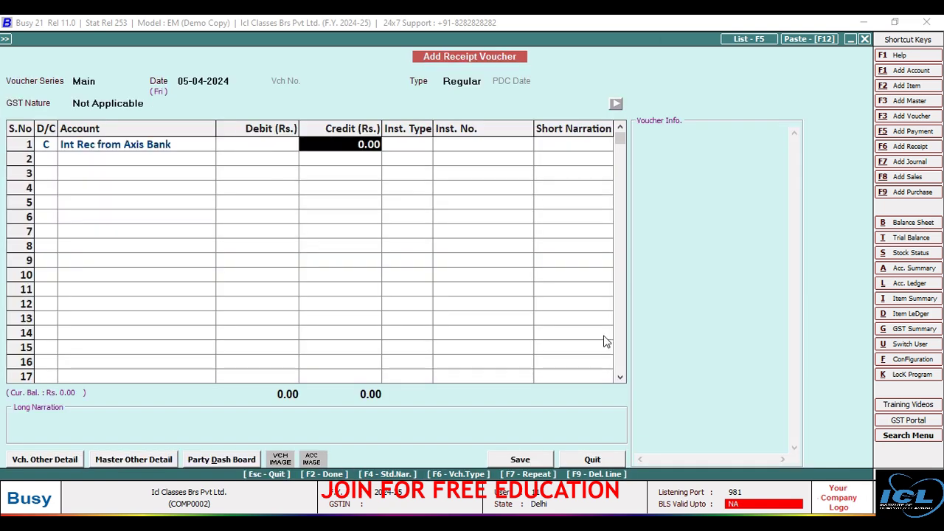
- Credit Int Rec from Axis Bank with 20, debit Axis Bank for the same amount, save the receipt voucher and close the form
text(20)
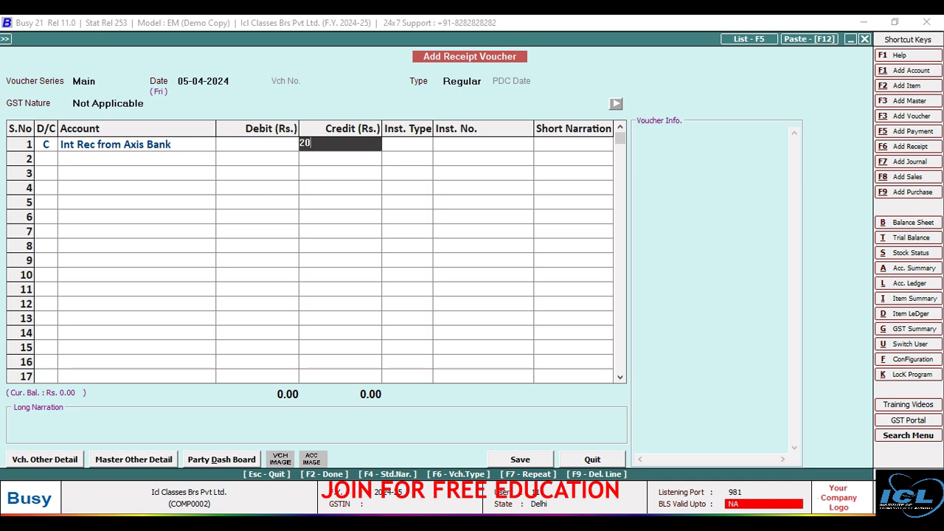
key(Return)
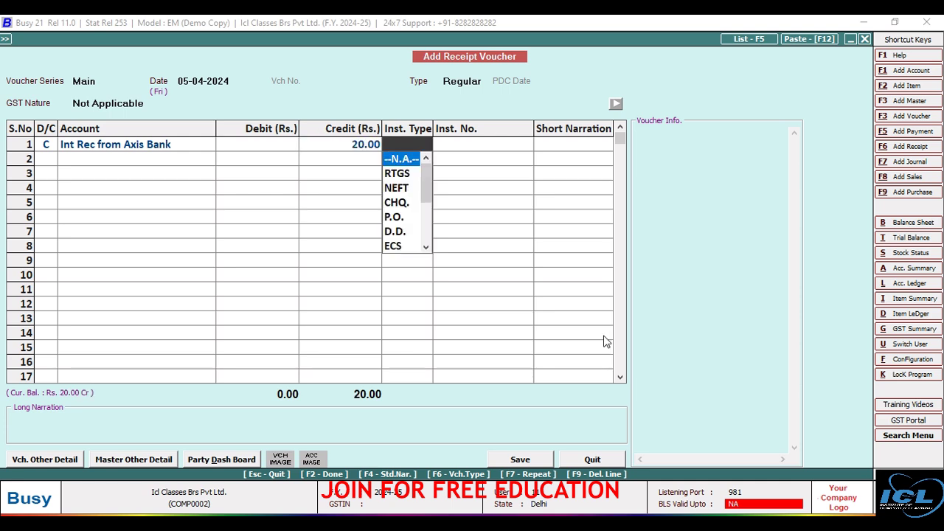
key(Return)
key(Return)
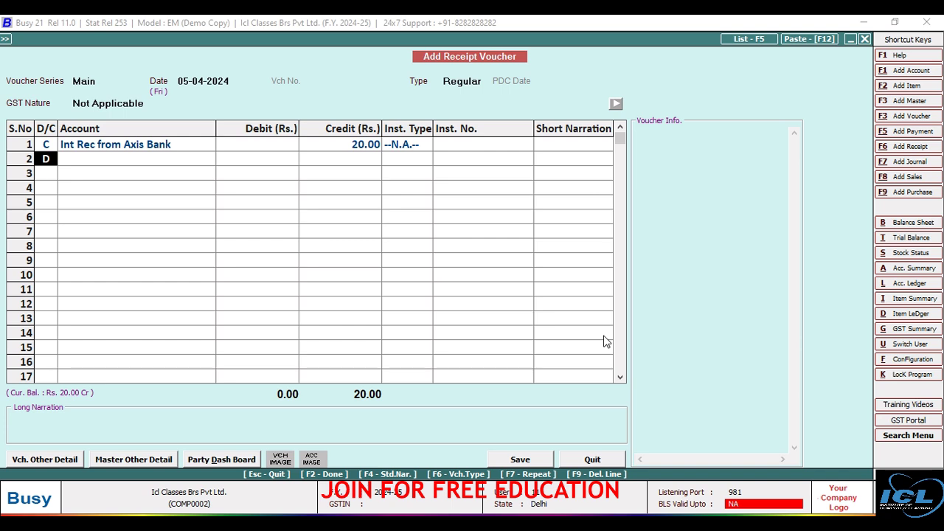
key(Return)
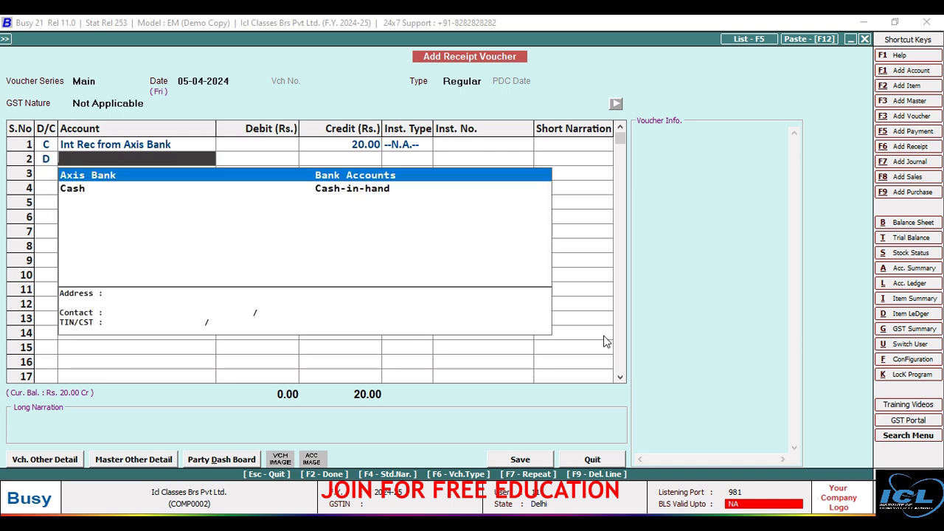
key(Return)
key(Return)
key(Return)
key(Return)
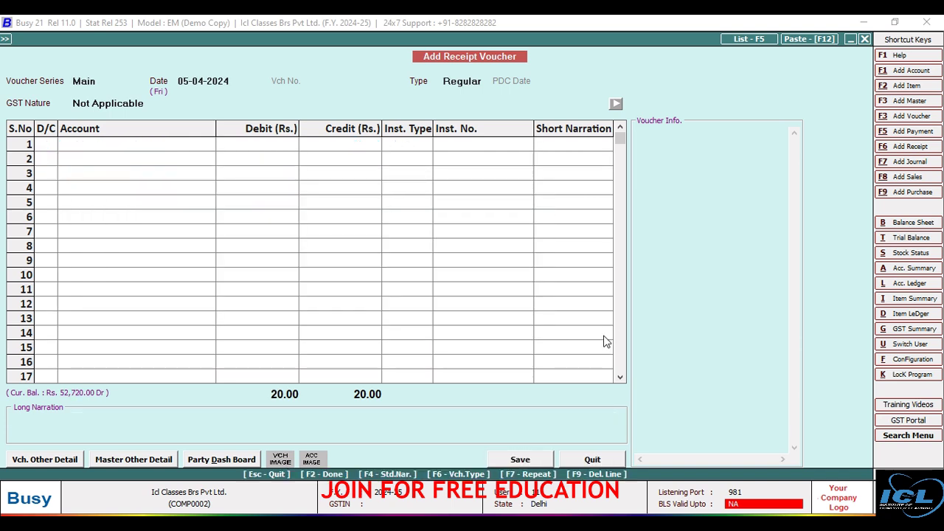
key(Escape)
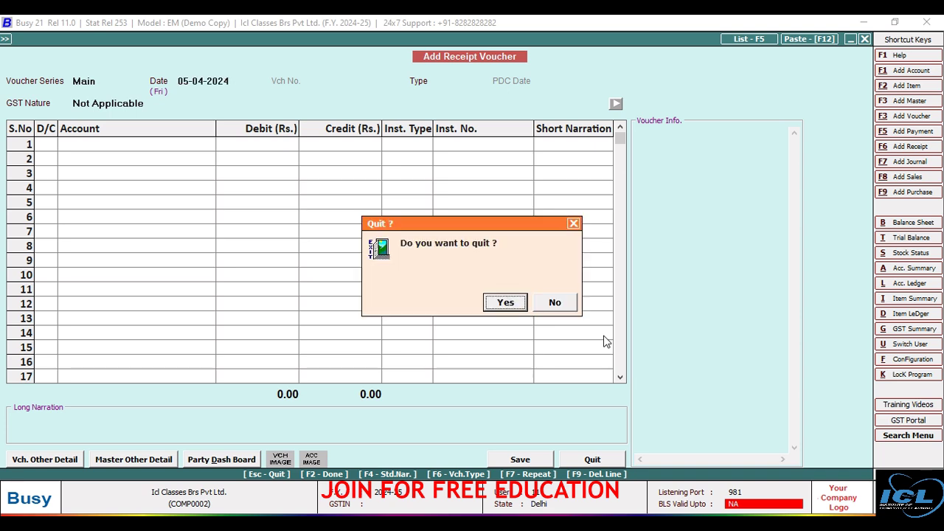
key(Return)
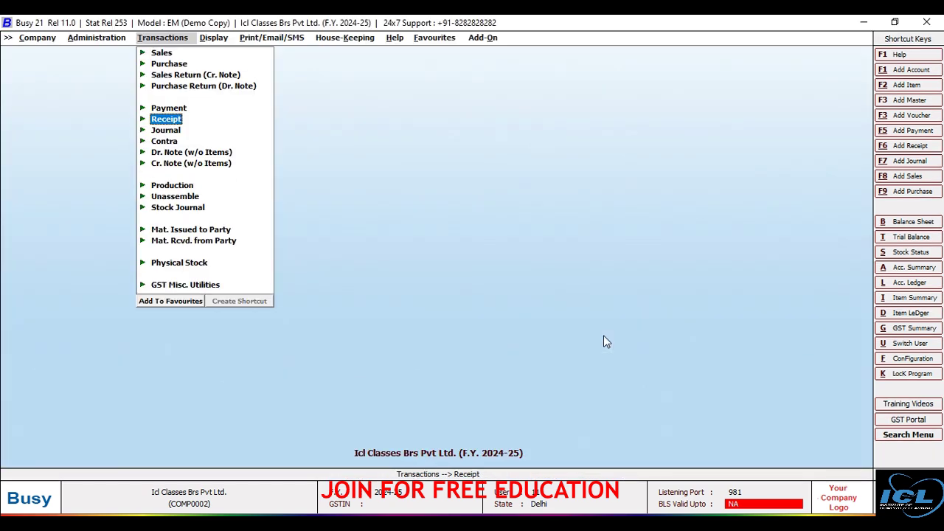
- Start a new payment voucher dated 06-04-2024 with type Regular and GST nature Not Applicable
key(Up)
key(Return)
key(Return)
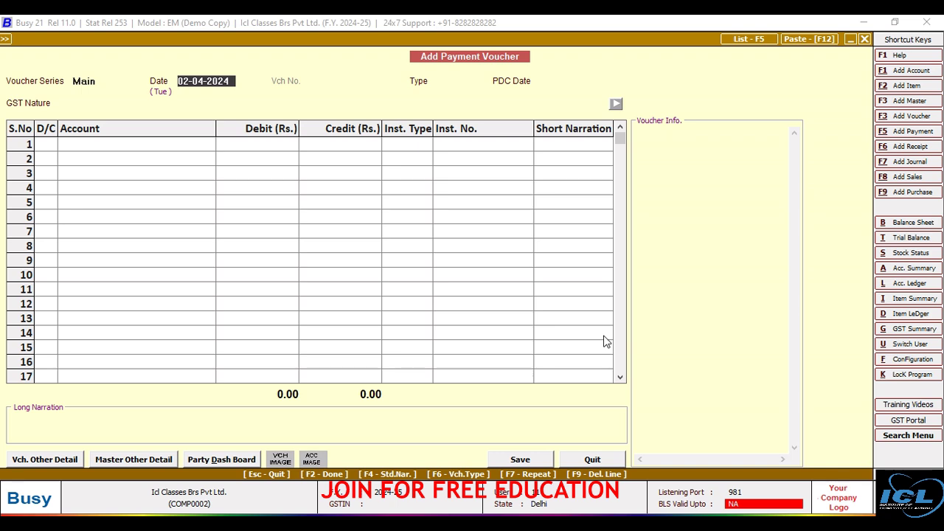
text(0)
text(2-04)
key(Return)
text(06-4)
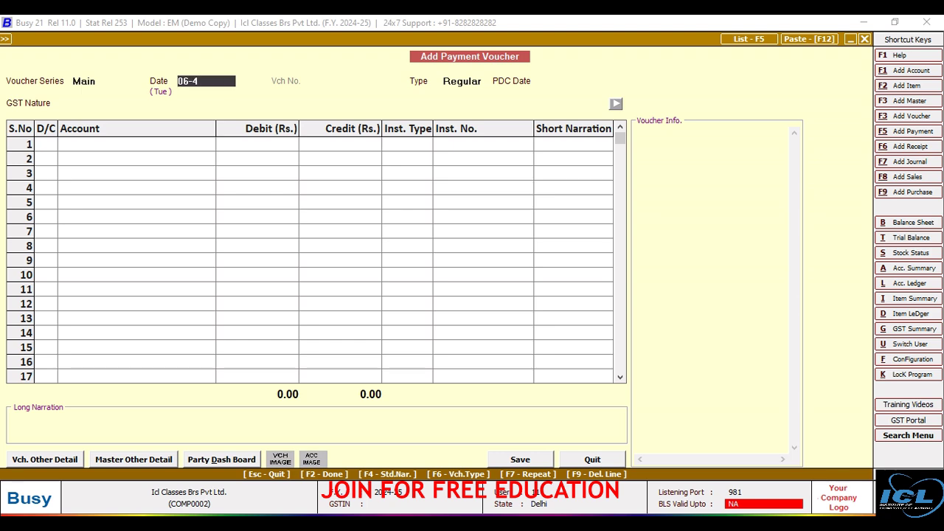
key(Return)
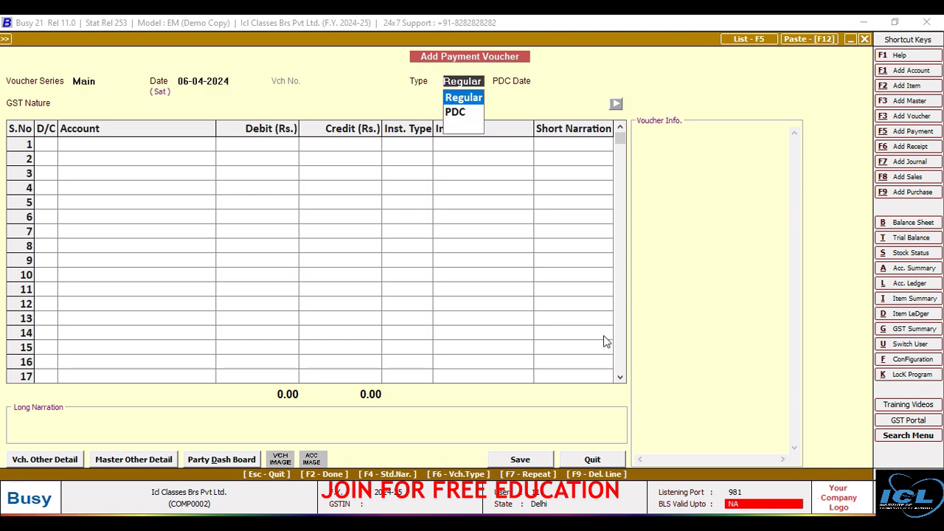
key(Return)
key(Return)
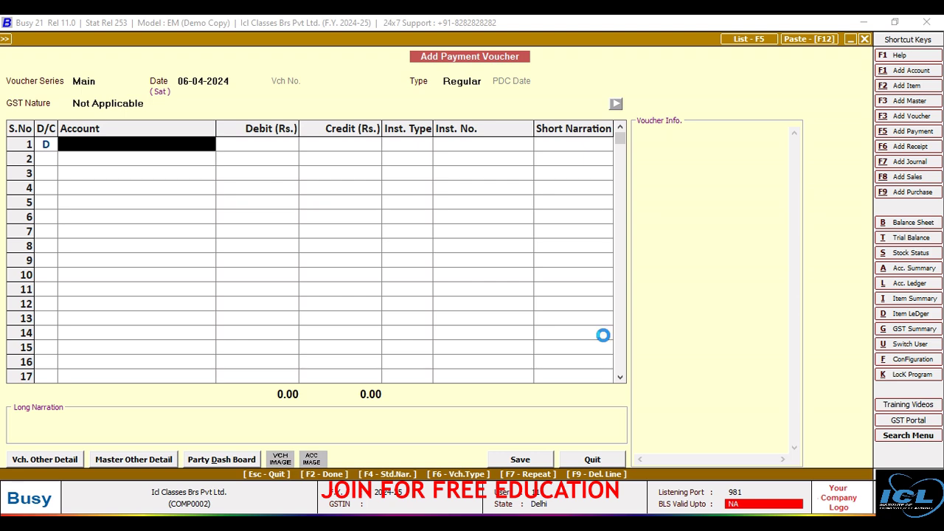
- Create the account "Consolidation Charges" under the Expenses (Indirect/Admn.) group for the voucher's debit line and save it
key(alt+F1)
text(b)
key(BackSpace)
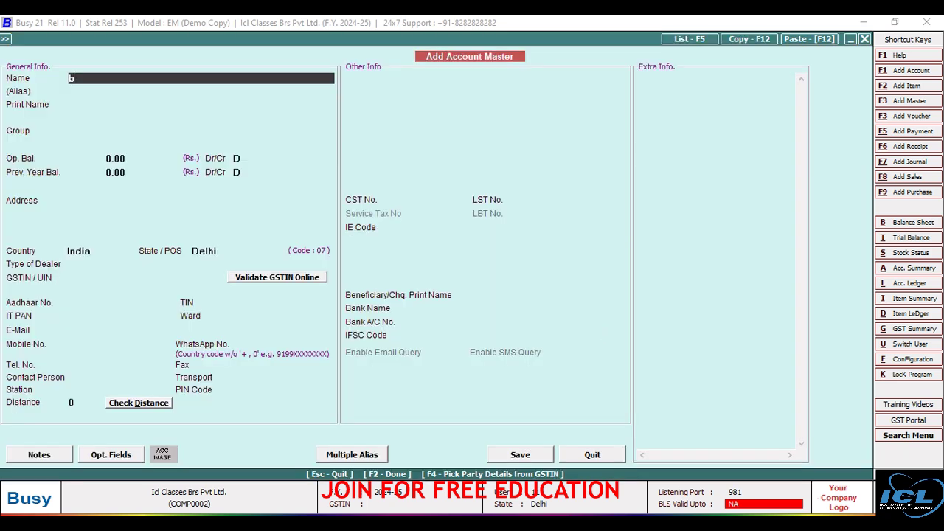
text(consolidation charges)
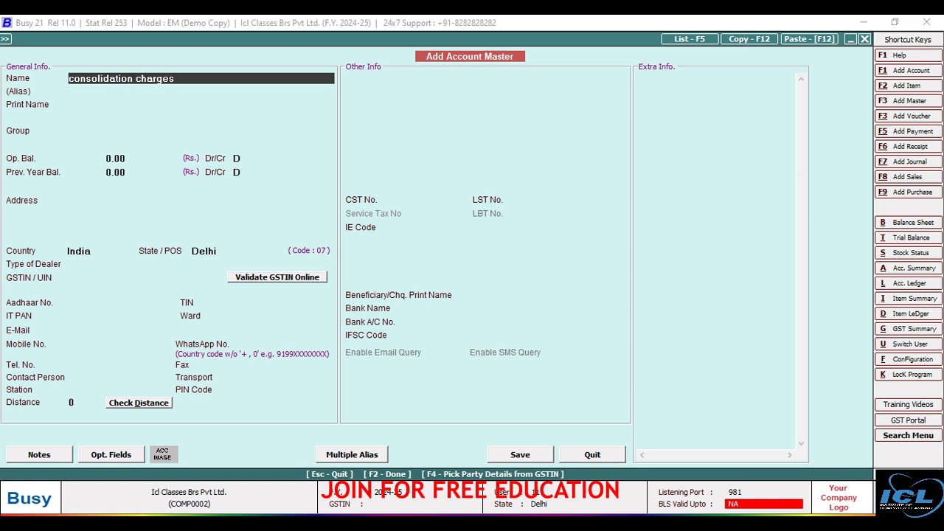
key(Return)
key(Return)
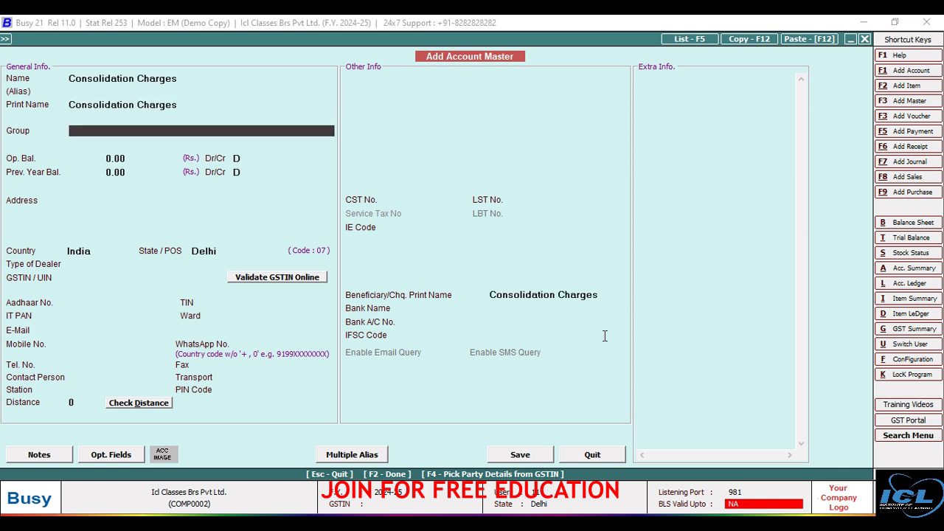
text(e)
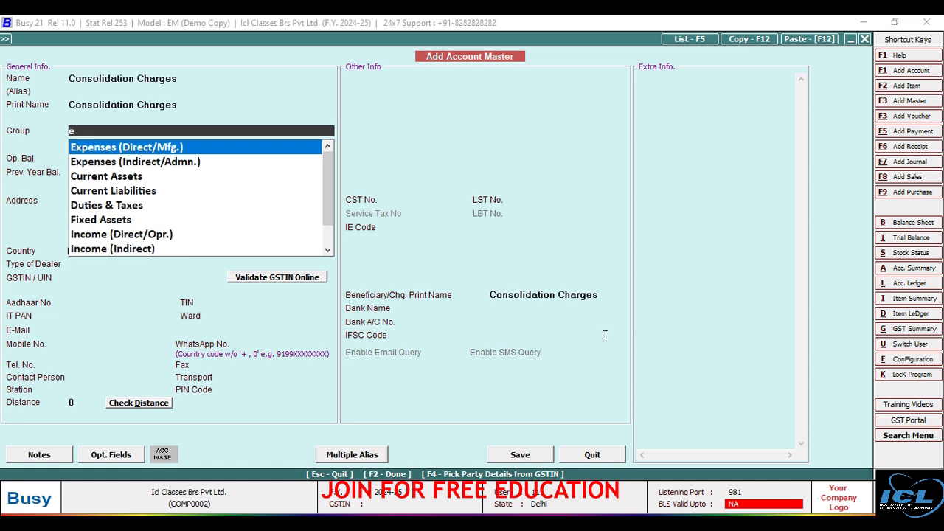
key(Down)
key(Return)
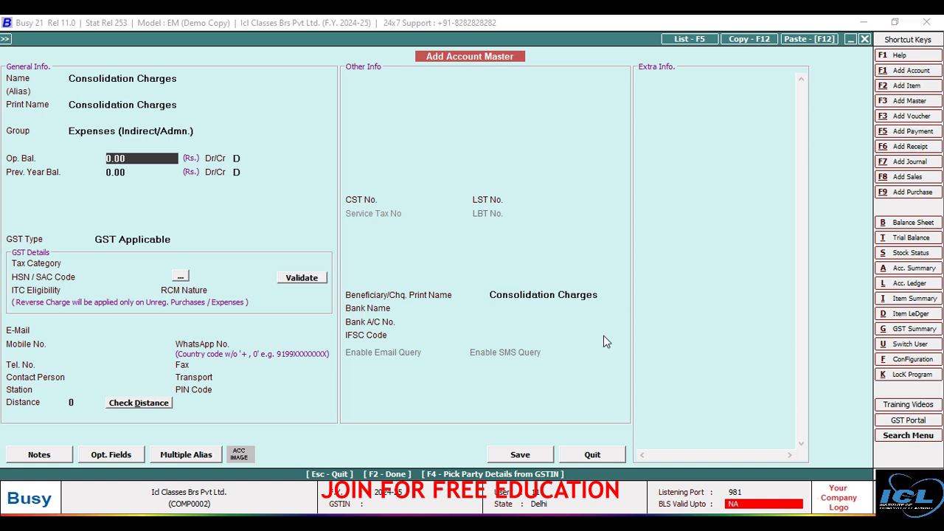
key(F2)
key(Return)
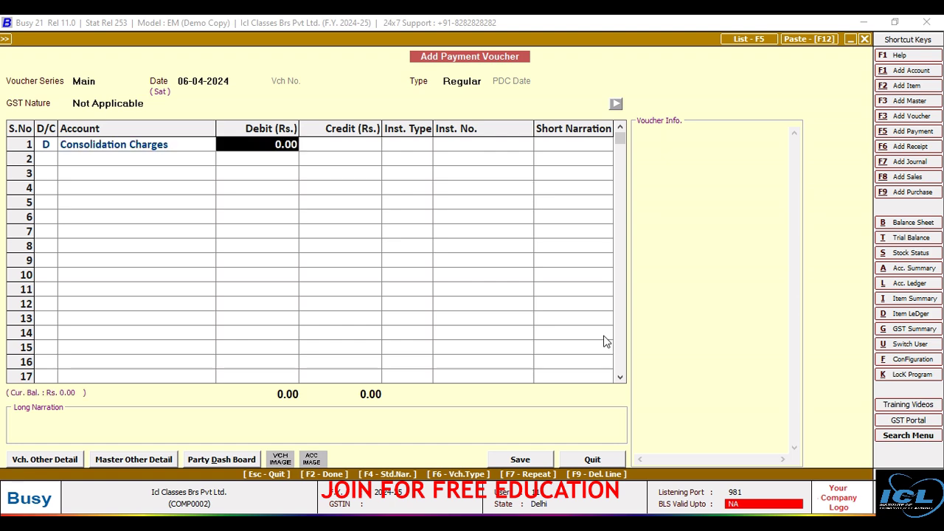
- Debit Consolidation Charges with 100, credit Axis Bank for the same amount, and save the payment voucher
text(100)
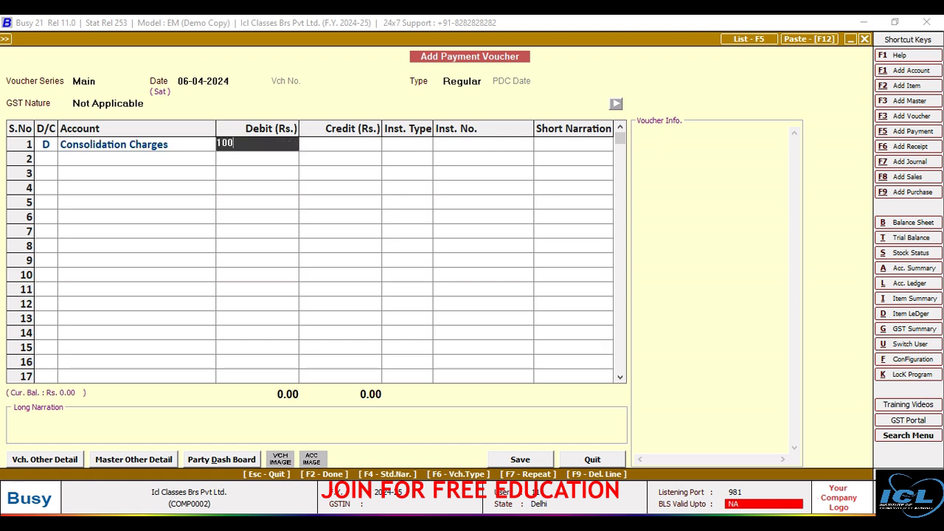
key(Return)
key(Return)
key(Return)
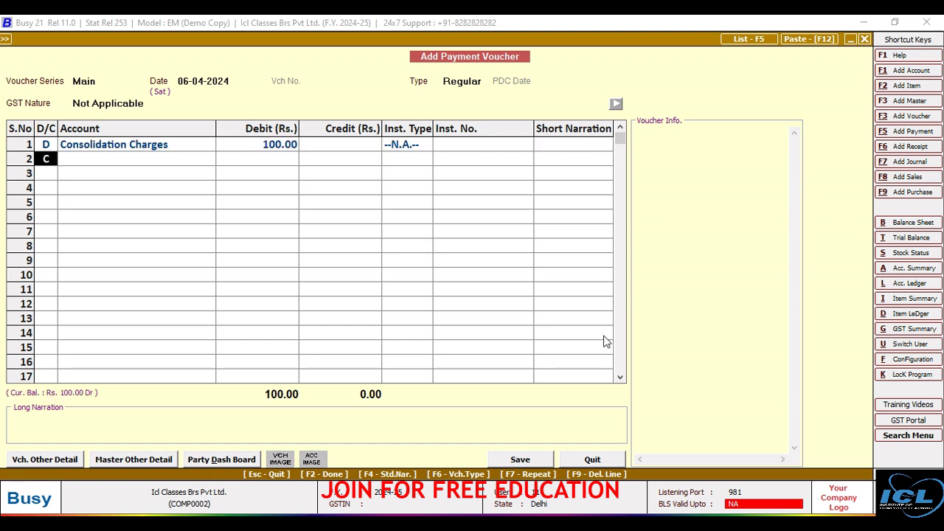
key(Return)
key(Return)
key(Return)
key(Return)
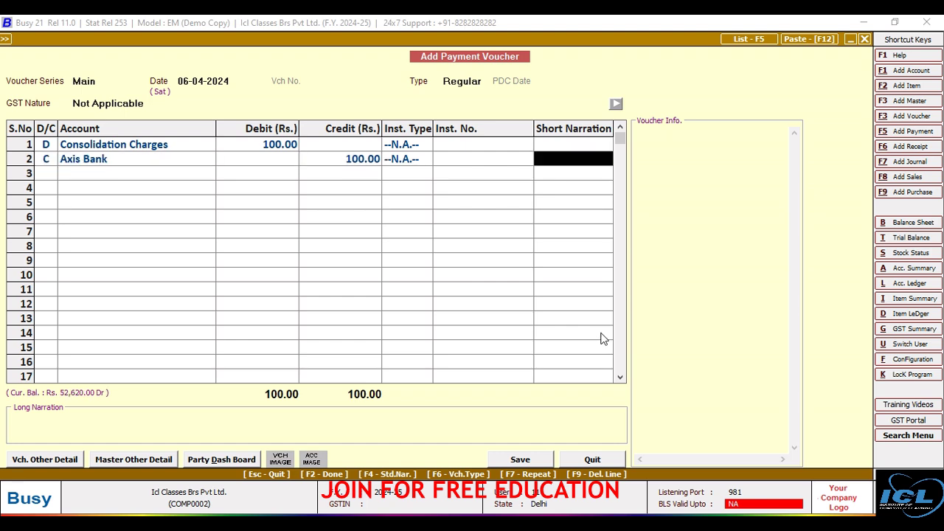
key(Return)
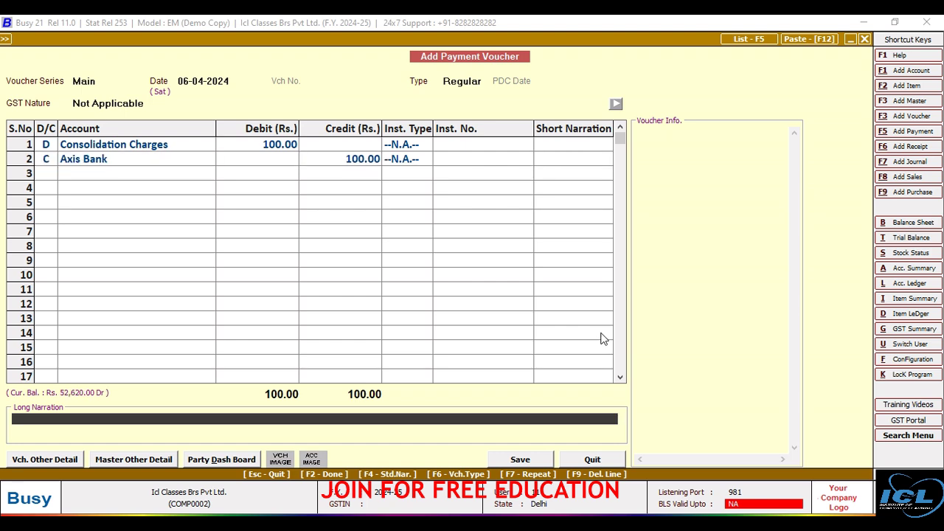
click(525, 459)
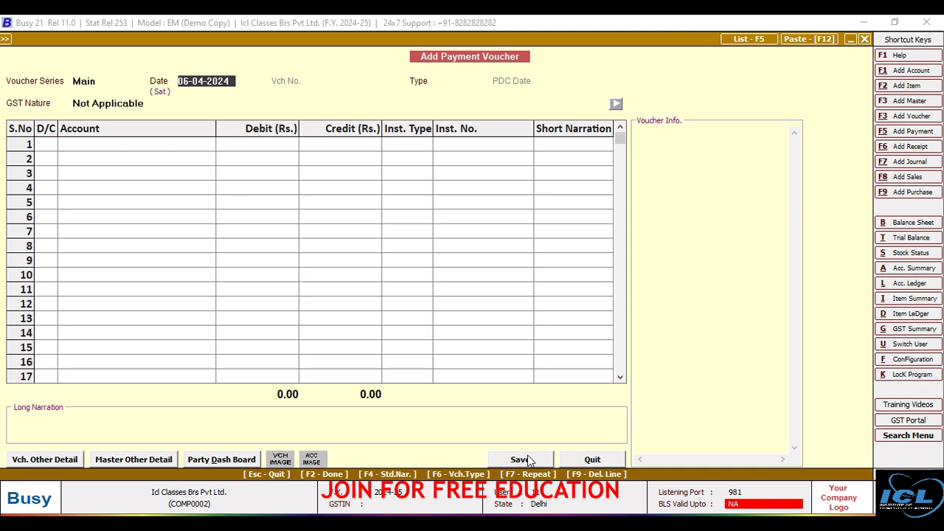
- Close the payment voucher form and open the all-entries bank reconciliation for Axis Bank from 01-04-2024 to 06-04-2024, shown by Name
key(Escape)
key(Escape)
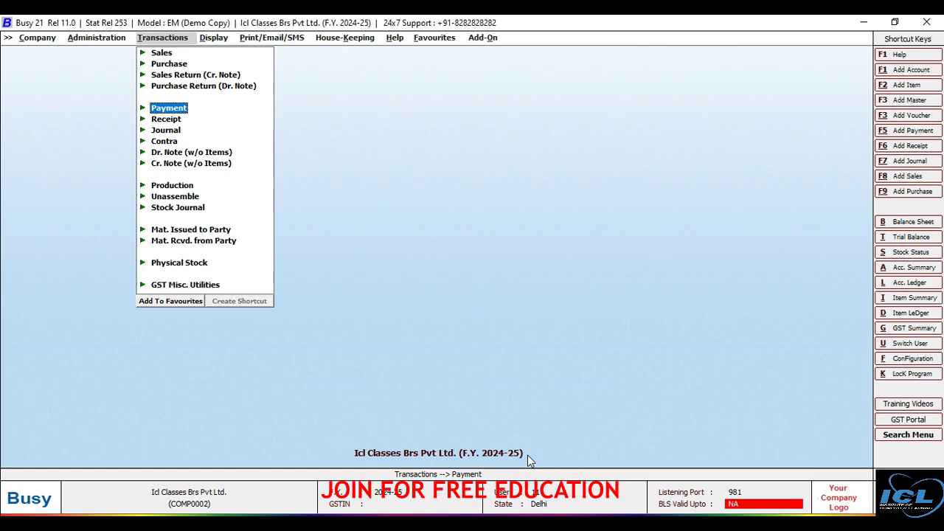
key(Right)
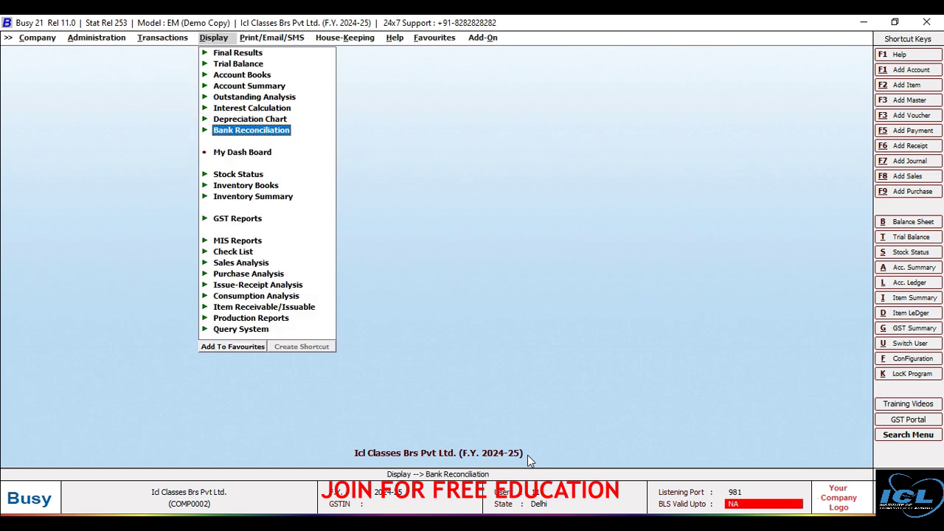
key(Return)
key(Return)
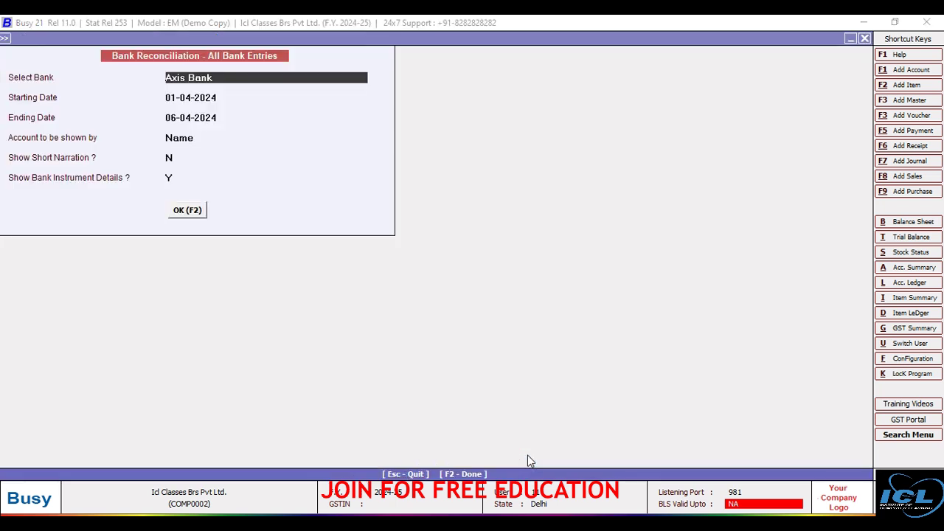
key(Return)
key(Return)
key(Return)
key(Return)
key(Return)
key(Return)
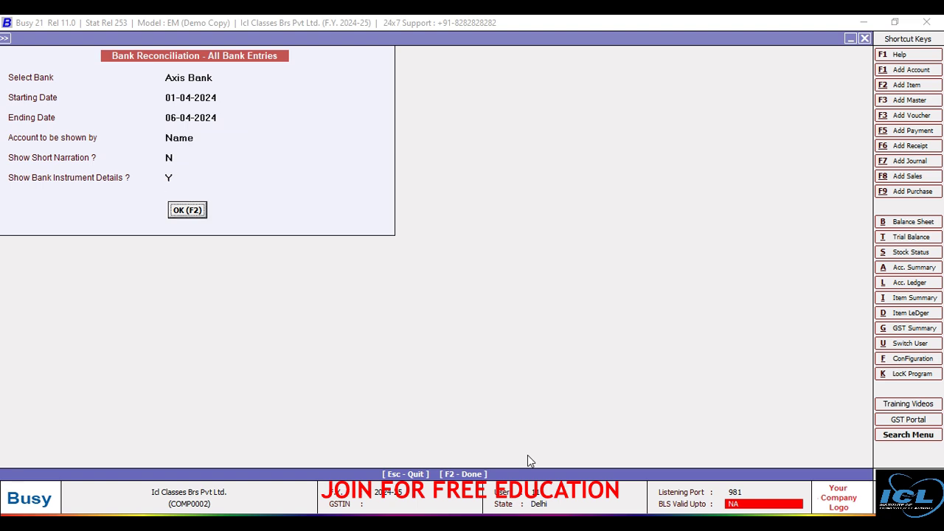
key(Return)
- Clear the Int Rec from Axis Bank receipt with clearing date 05-04-2024 and Clear Full Voucher set to Y
key(Down)
key(Down)
key(Down)
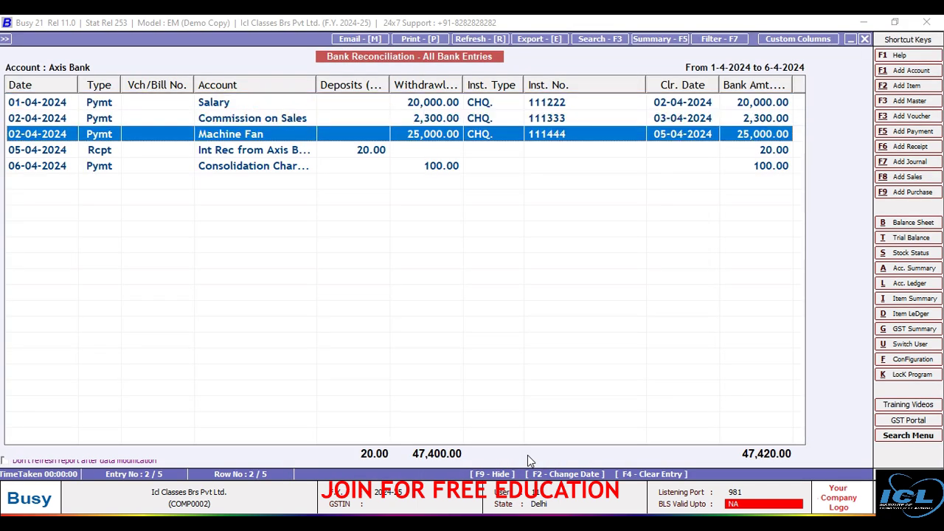
key(Return)
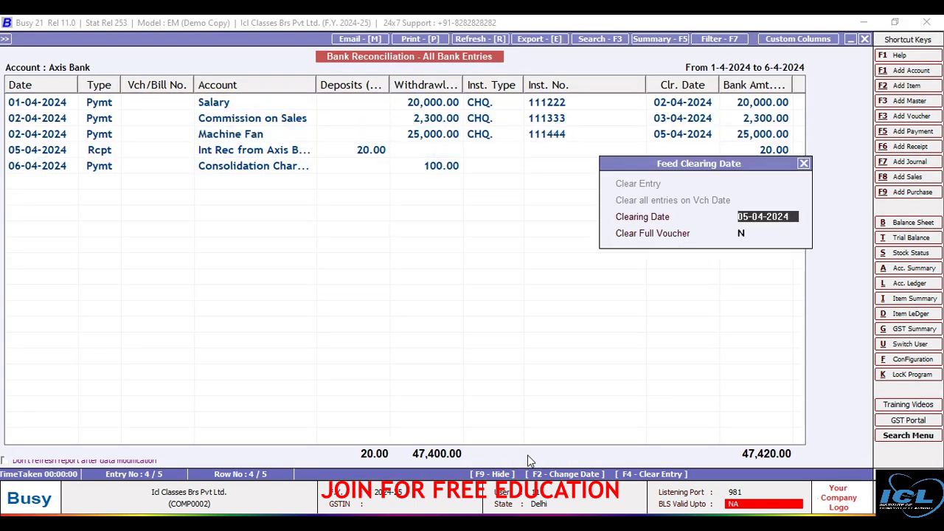
key(Return)
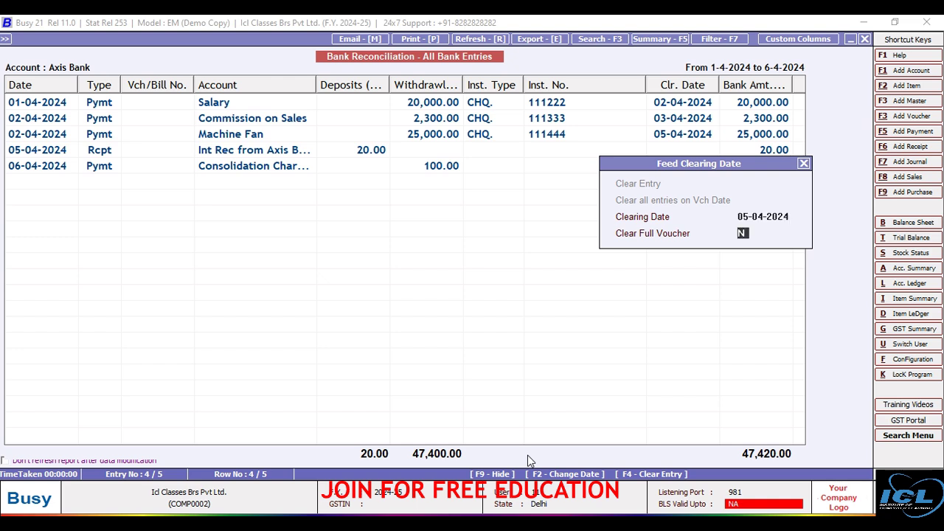
key(y)
key(Return)
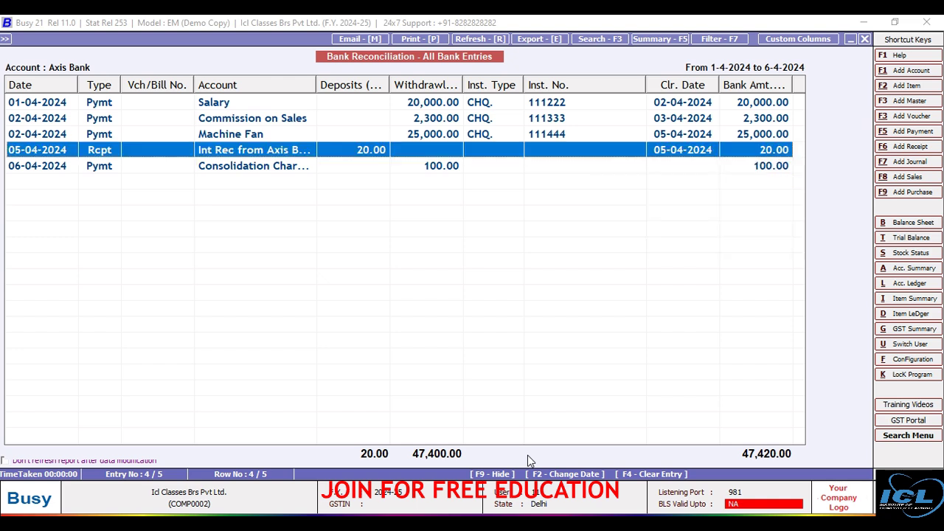
- Clear the Consolidation Charges payment with clearing date 06-04-2024, rerun the report for the same period and close it
key(Down)
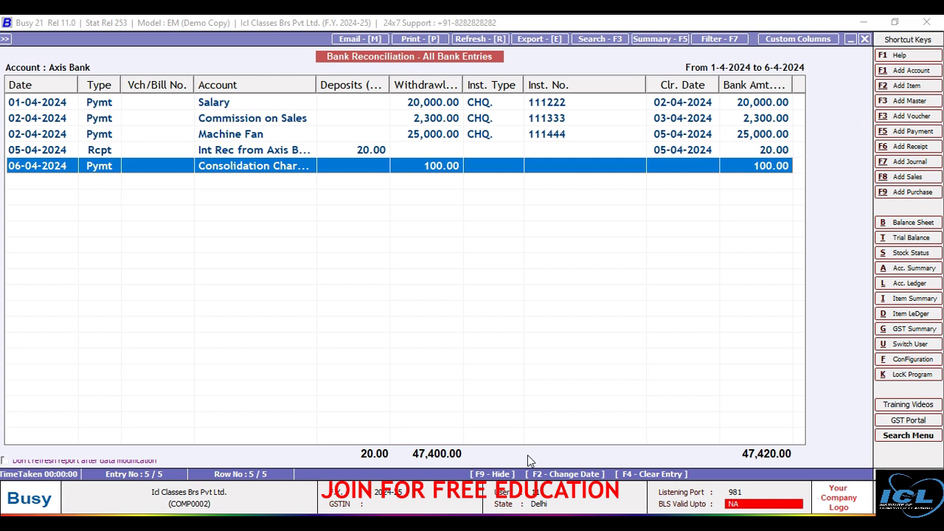
key(Return)
key(Return)
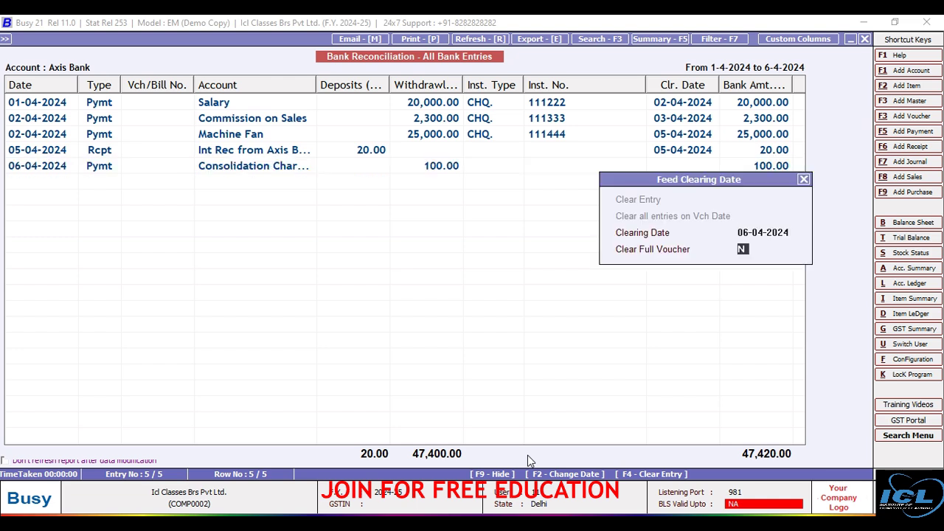
key(Return)
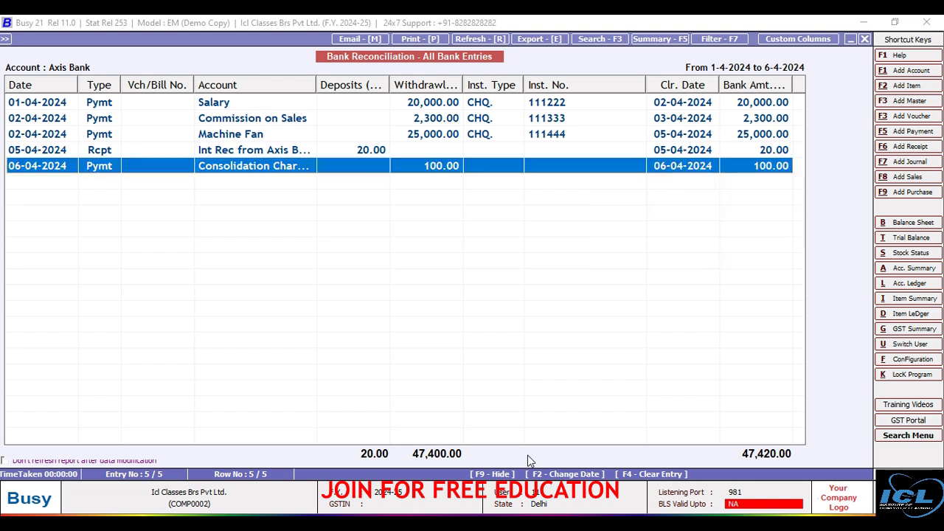
key(F2)
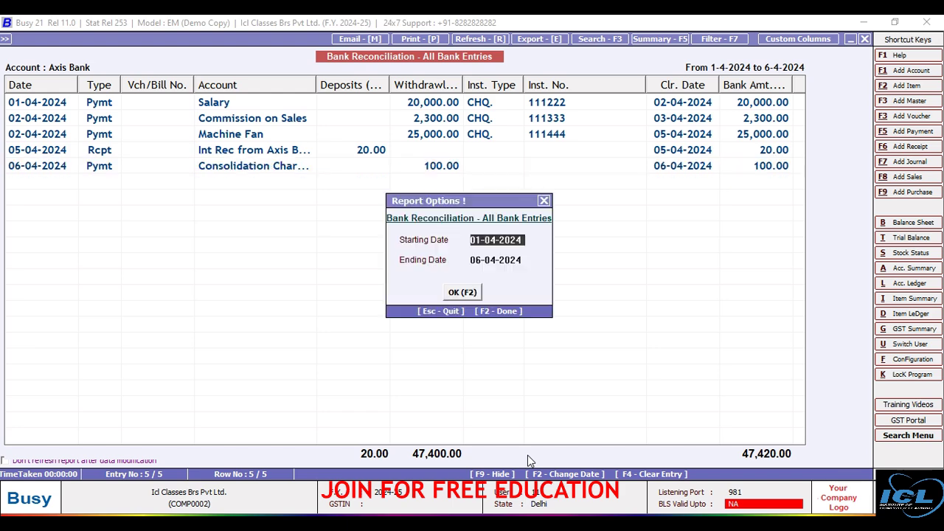
key(F2)
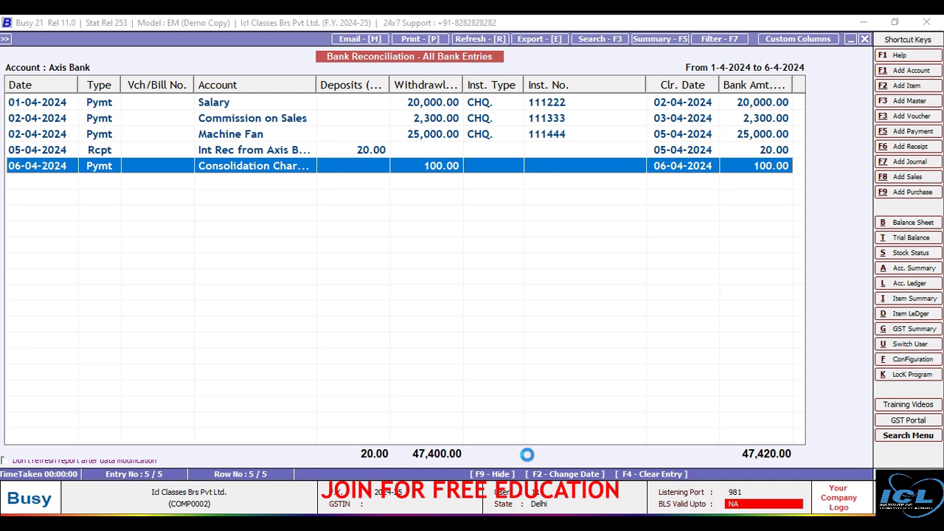
key(Escape)
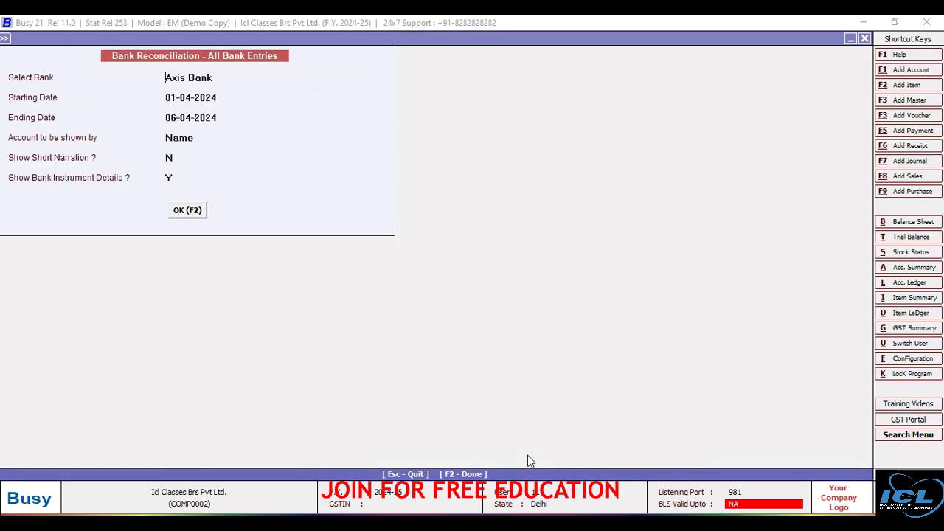
key(Escape)
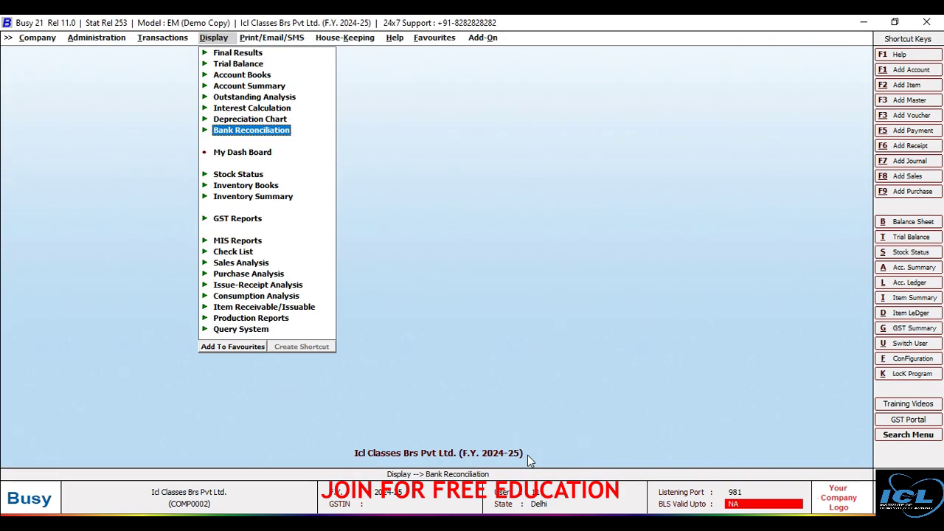
- Check the uncleared Axis Bank entries from 01-04-2024 to 06-04-2024 with status as on 06-04-2024, and close the report
key(Return)
key(Down)
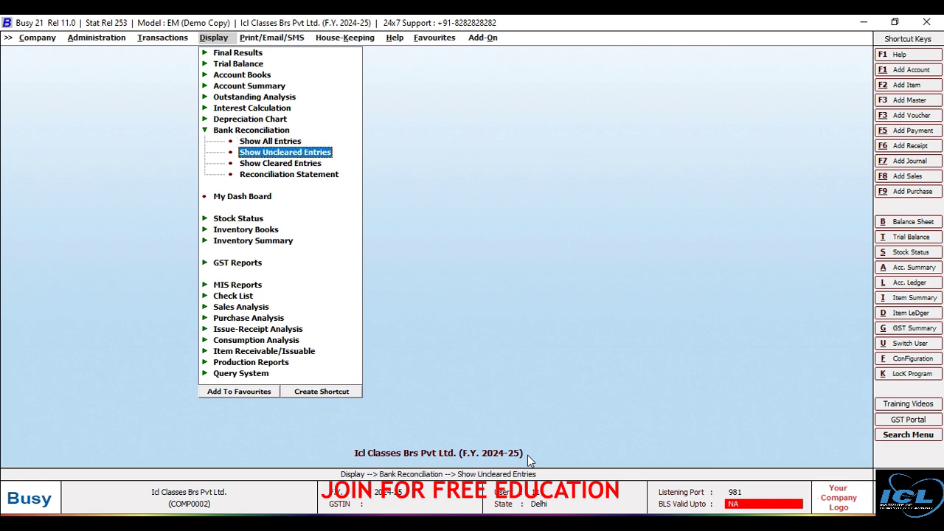
key(Return)
key(Return)
key(Return)
key(Return)
key(Return)
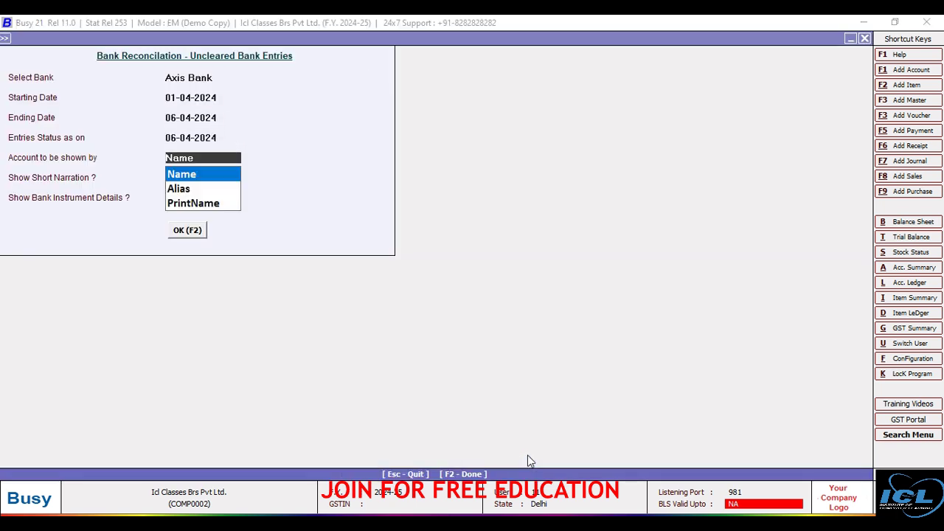
key(Return)
key(Return)
key(Return)
key(Return)
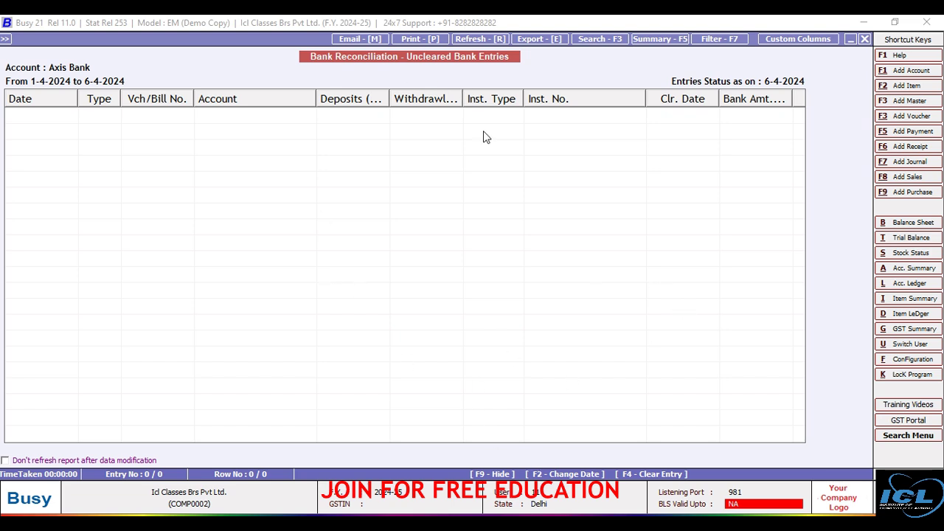
key(Escape)
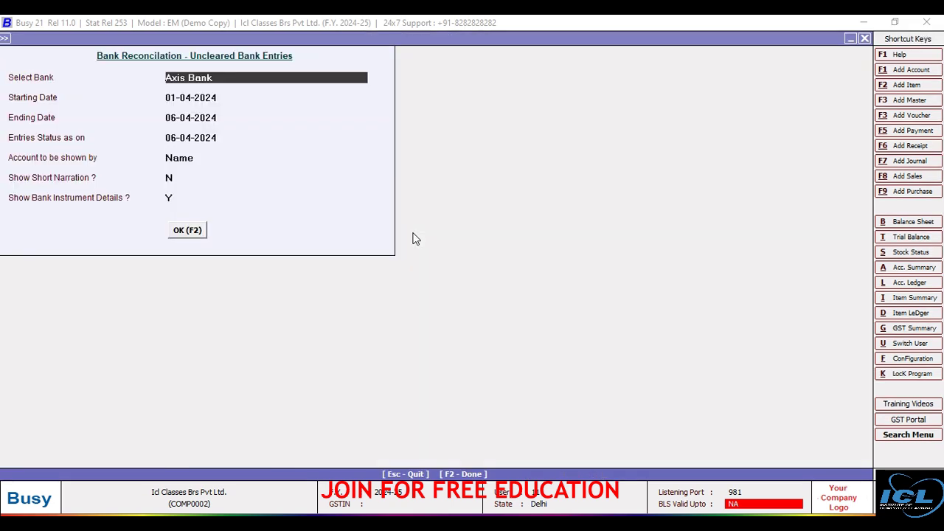
key(Escape)
- Review the cleared Axis Bank entries from 01-04-2024 to 06-04-2024 with bank instrument details, and close the report
key(Down)
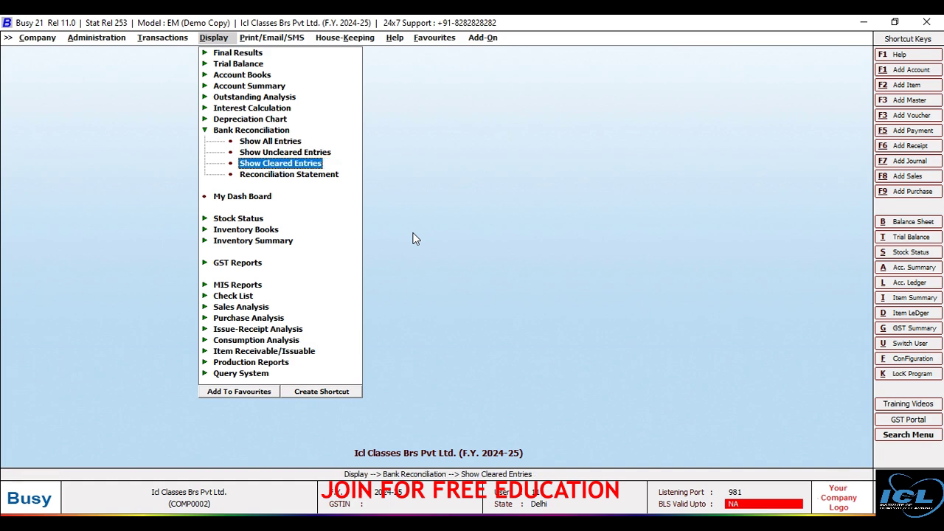
key(Return)
key(Return)
key(Return)
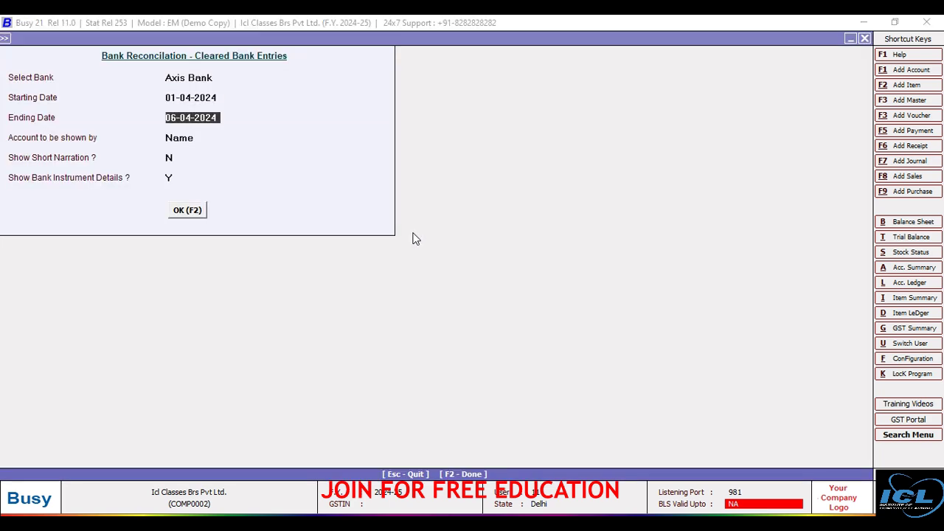
key(Return)
key(Return)
key(Return)
key(Return)
key(Return)
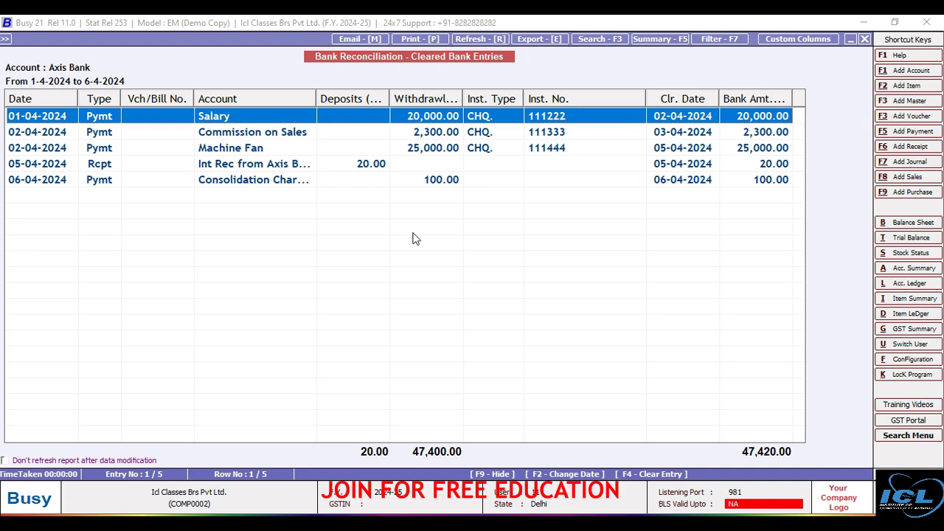
key(Escape)
key(Escape)
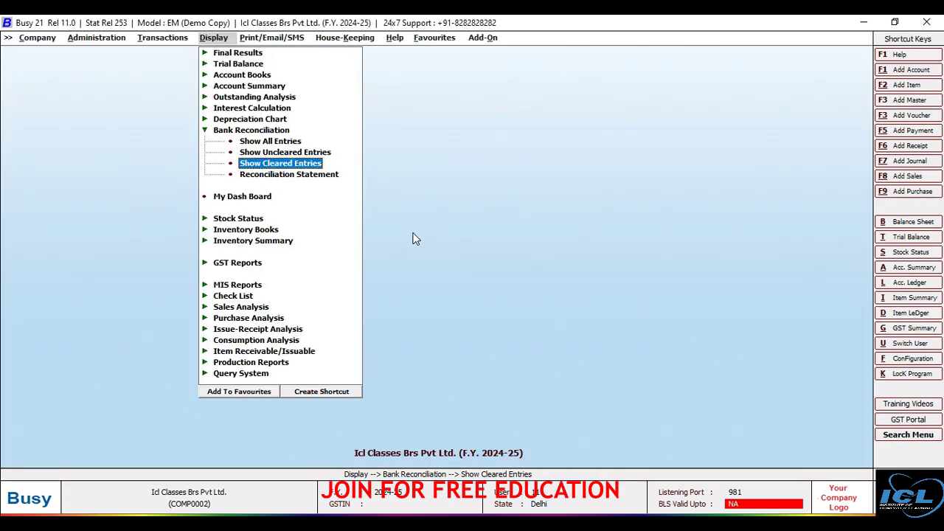
- View the bank reconciliation statement for Axis Bank from 01-04-2024 to 06-04-2024 and close it
key(Down)
key(Return)
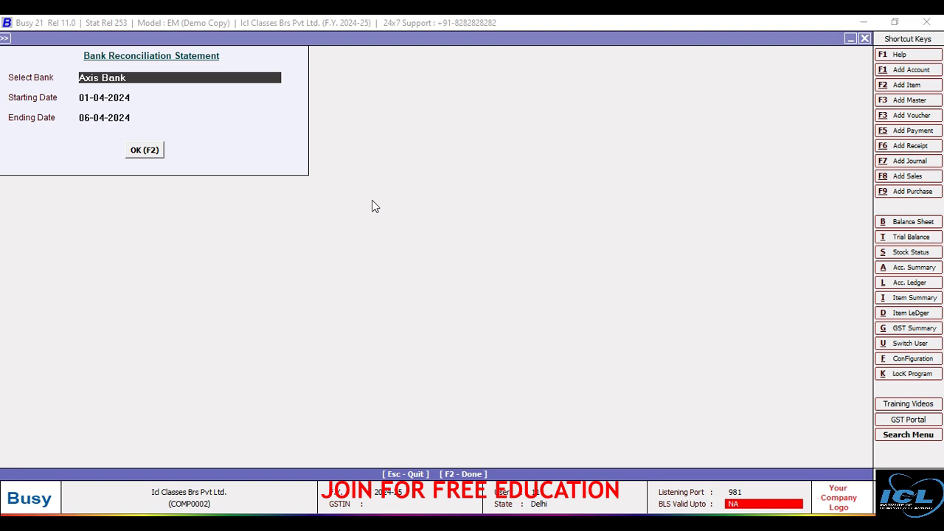
key(Return)
key(Return)
key(Return)
key(Return)
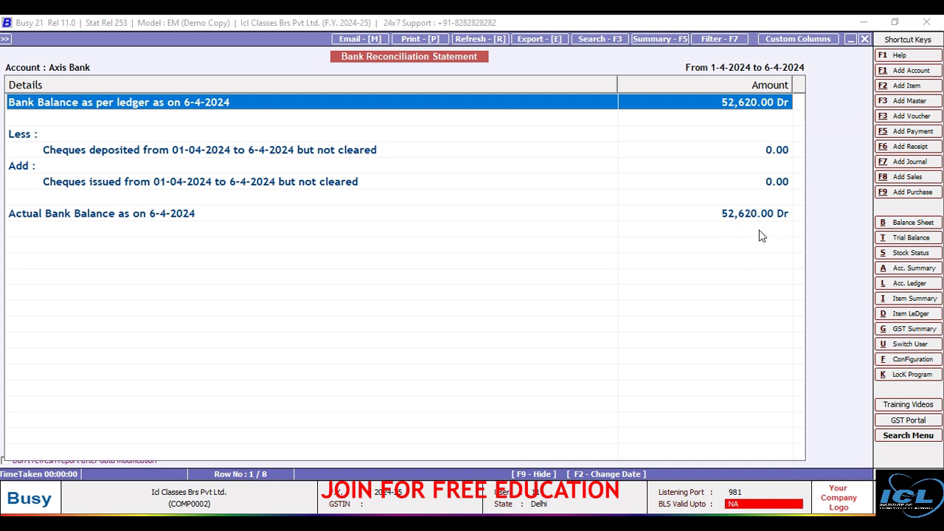
key(Escape)
key(Escape)
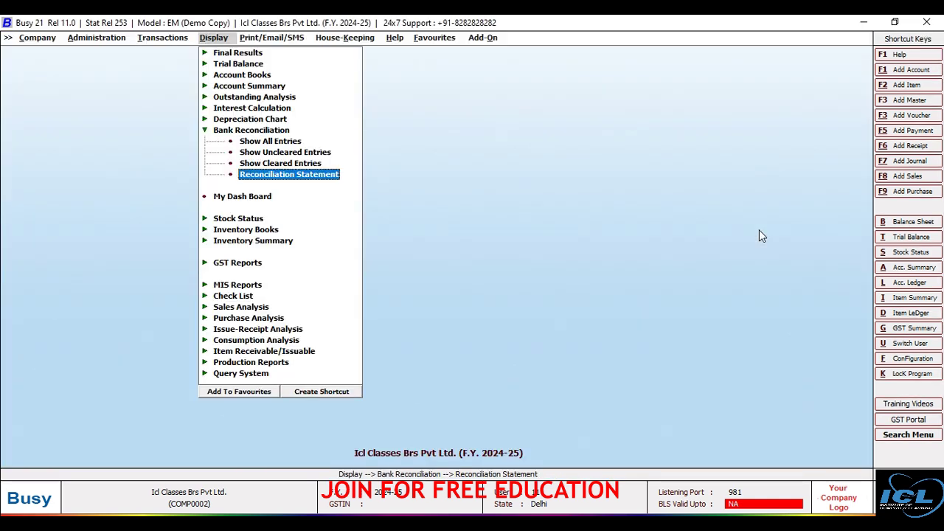
- Reopen the cleared bank entries report for Axis Bank covering 01-04-2024 to 06-04-2024
key(Up)
key(Up)
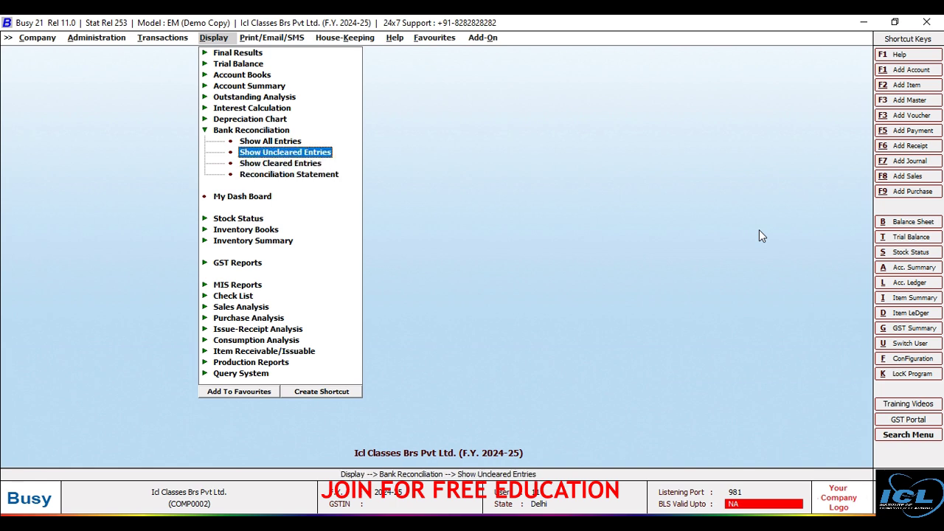
key(Down)
key(Return)
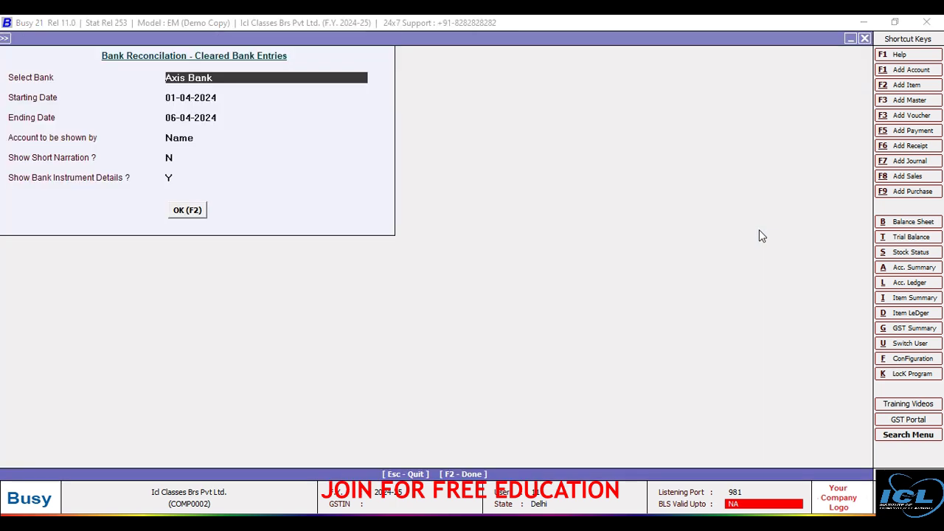
key(Return)
key(Return)
key(Return)
key(Return)
key(Return)
key(Return)
key(Return)
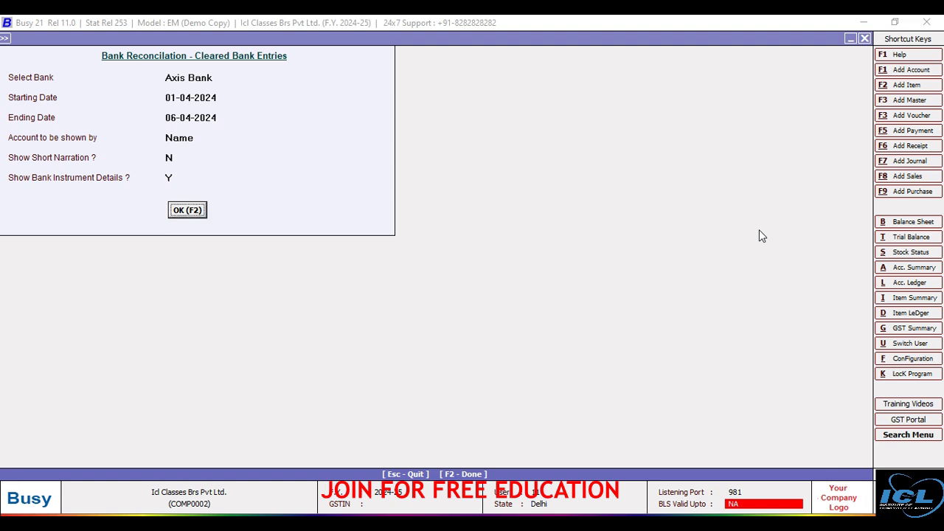